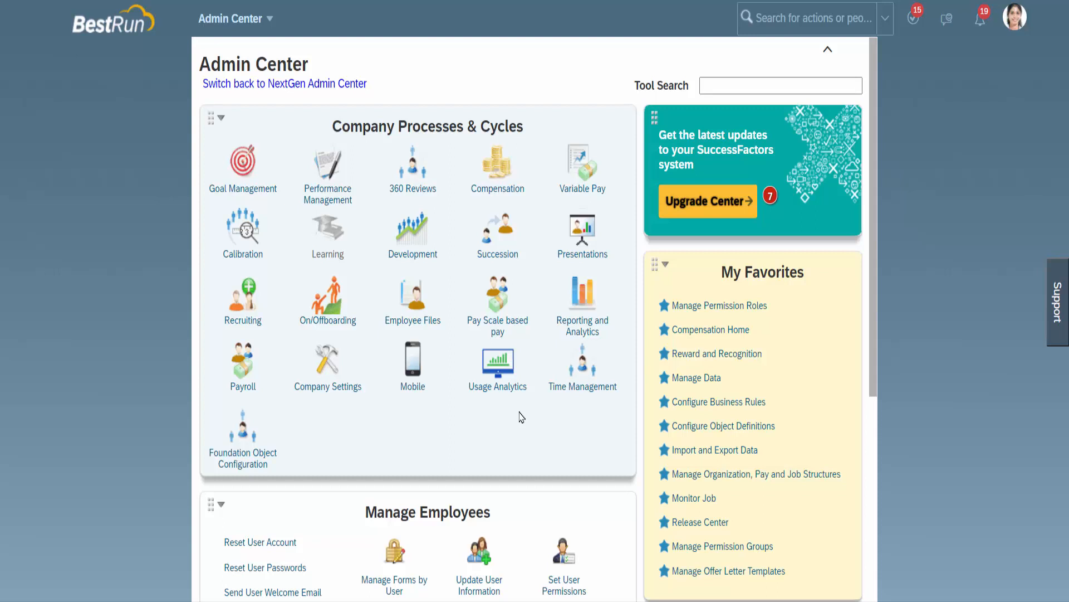
Step: Search the actions for Manage Data and open that page
left_click(790, 22)
type("Ma")
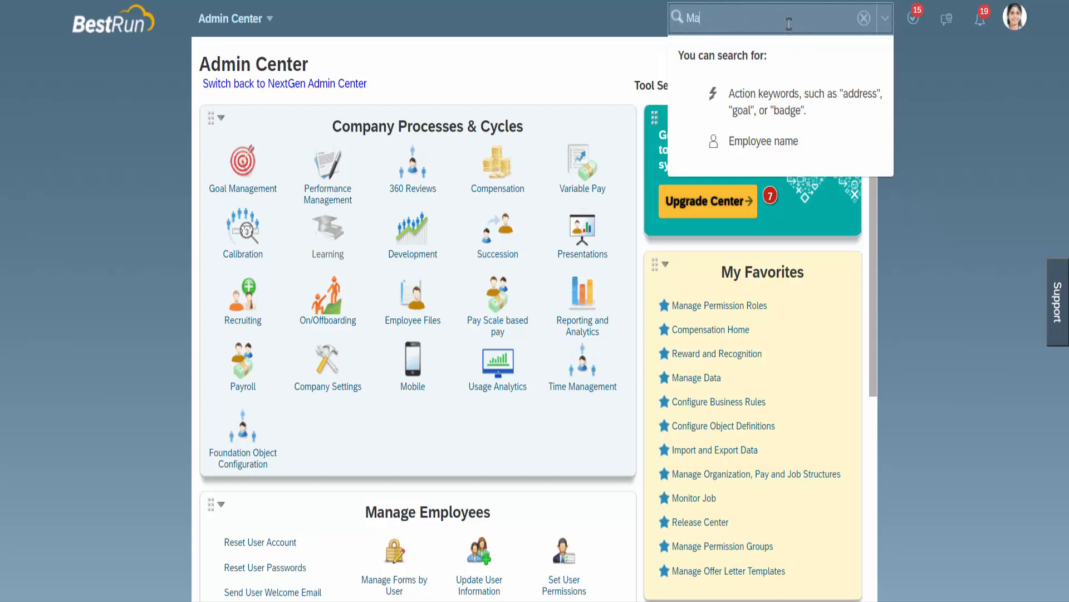
type("nage")
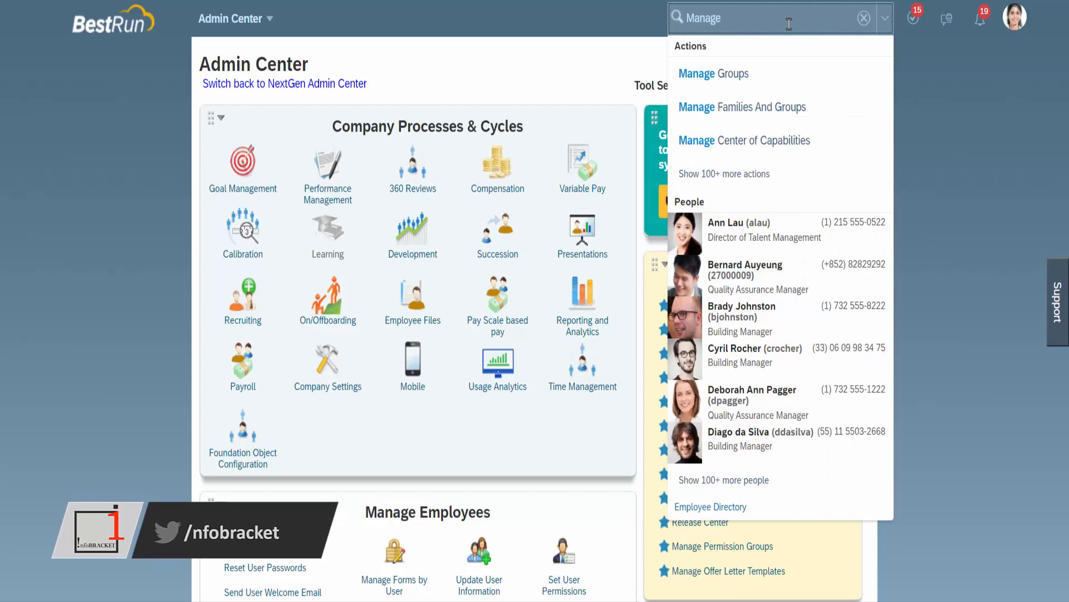
type("Data")
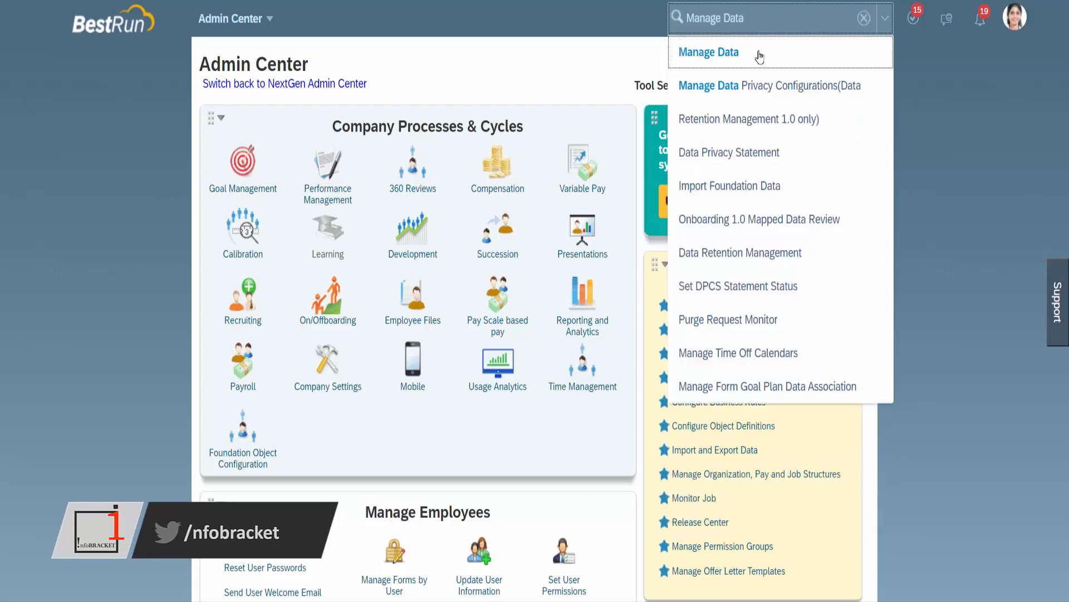
left_click(747, 56)
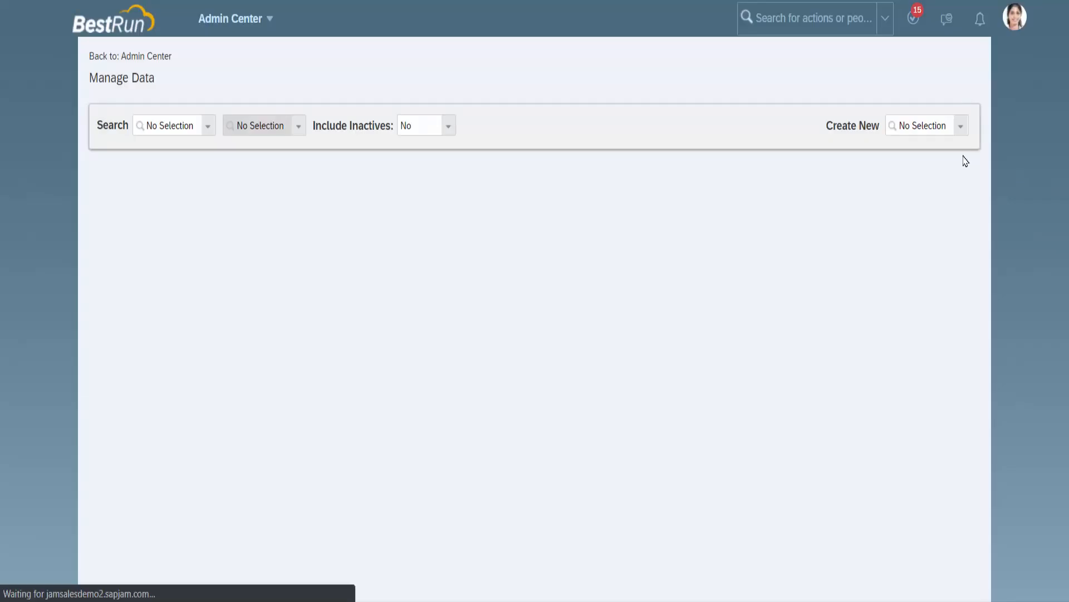
Step: Open a blank form for creating a new Cost Center record
left_click(964, 127)
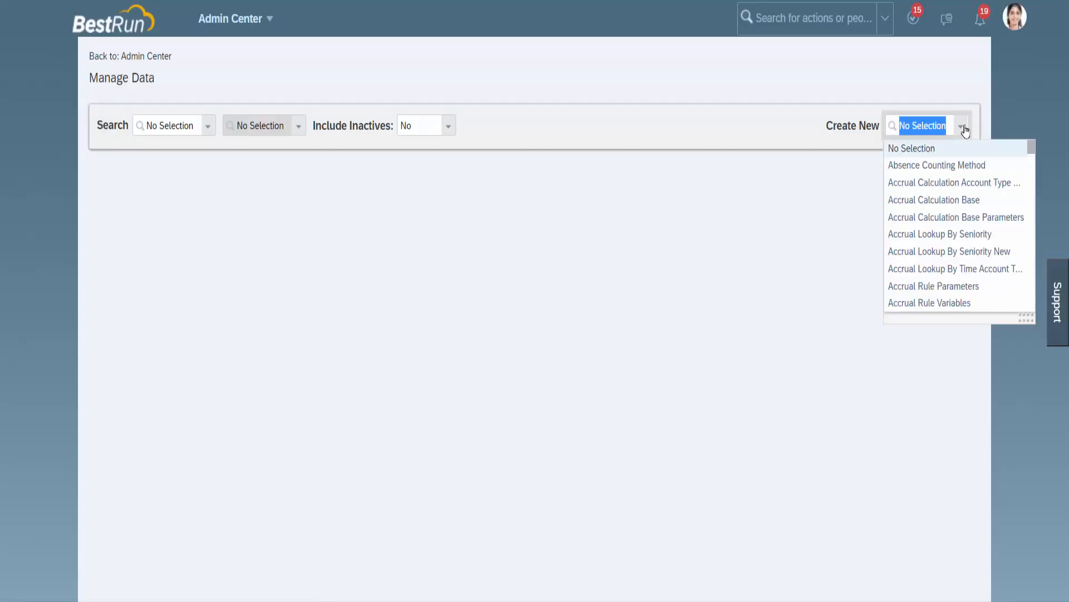
type("cost")
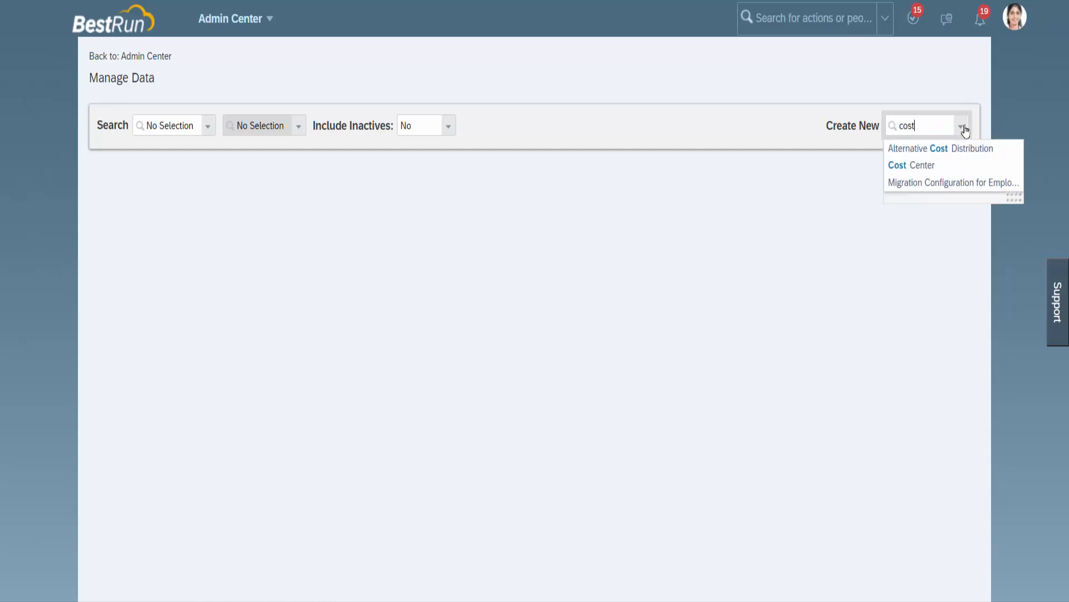
type(" ce")
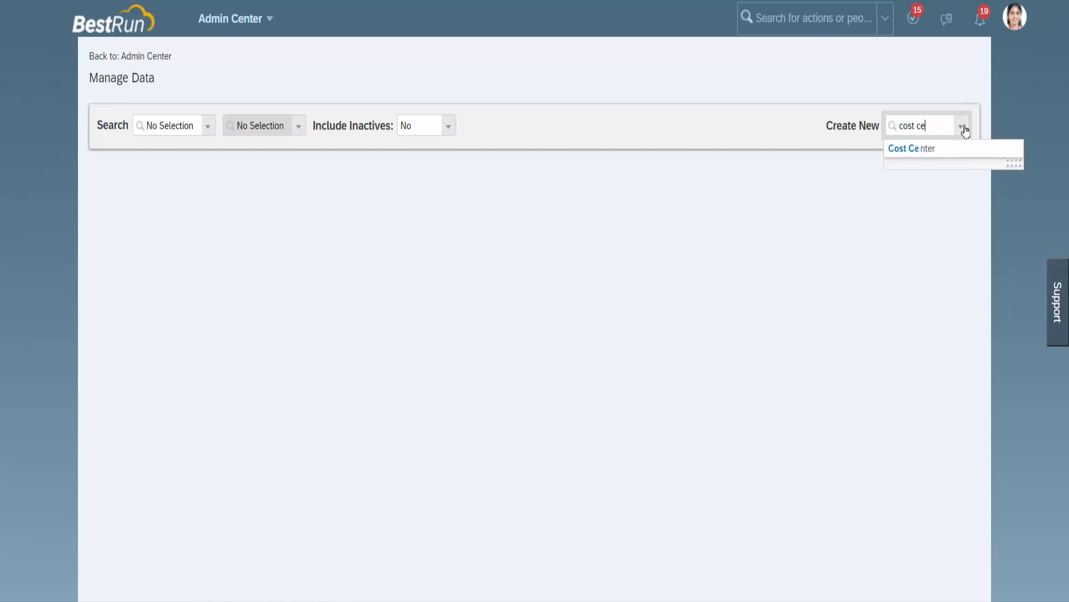
type("n")
left_click(935, 147)
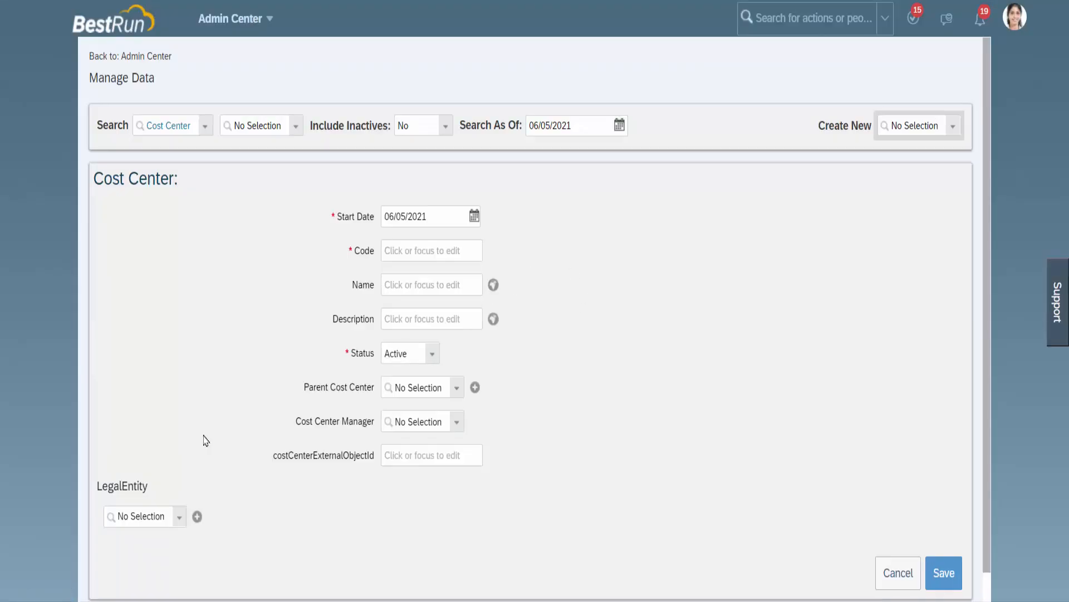
Step: Examine the blank Cost Center form, from its heading down to the LegalEntity association field
left_click(98, 180)
left_click_drag(108, 181, 162, 179)
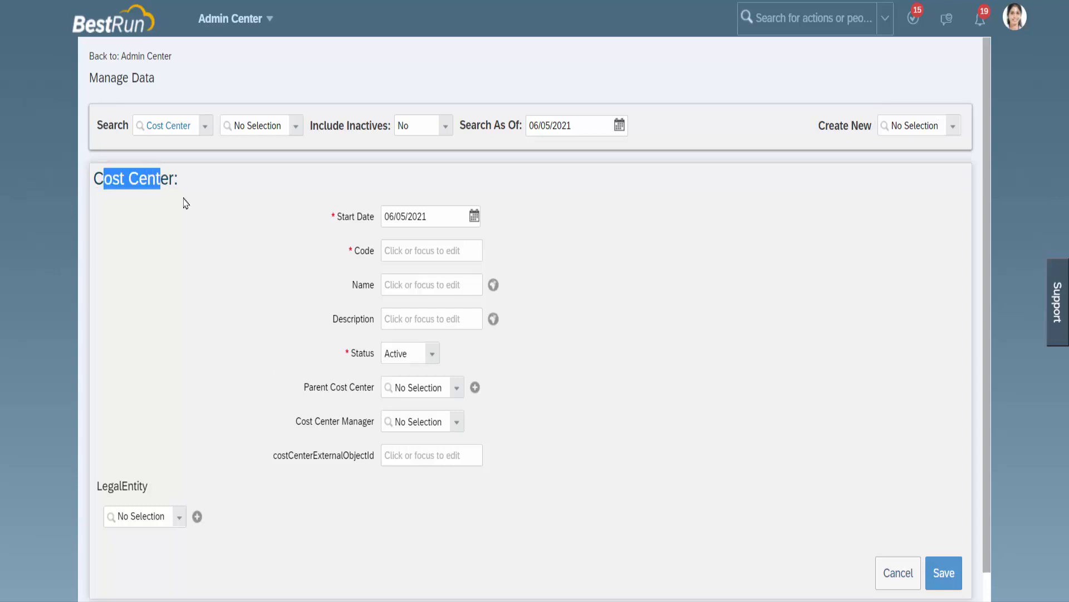
left_click(152, 490)
left_click_drag(152, 490, 97, 486)
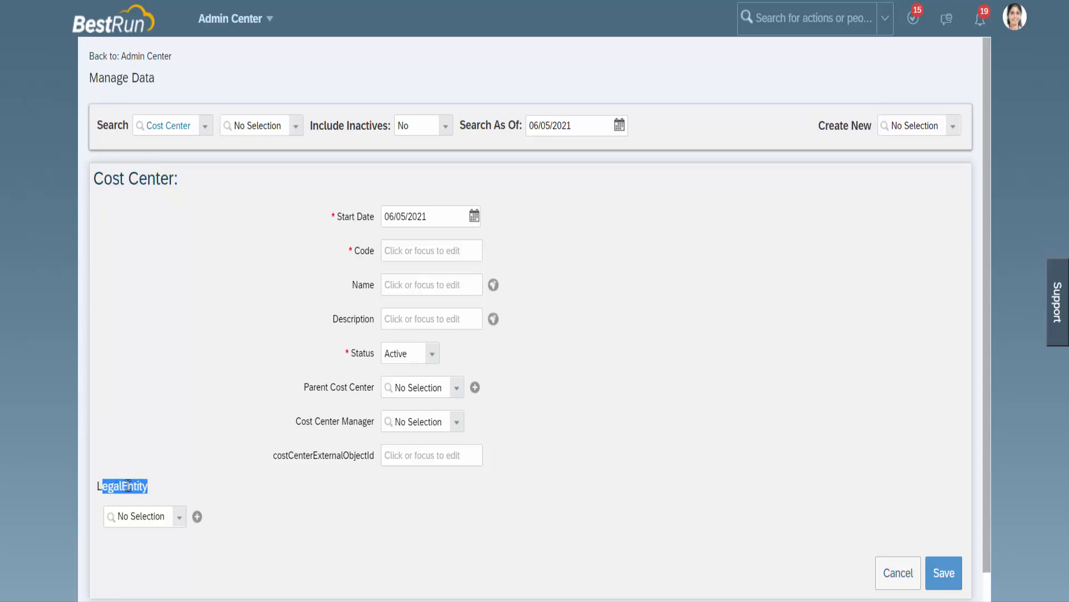
left_click(272, 514)
scroll(273, 501, "down", 1)
scroll(274, 500, "up", 1)
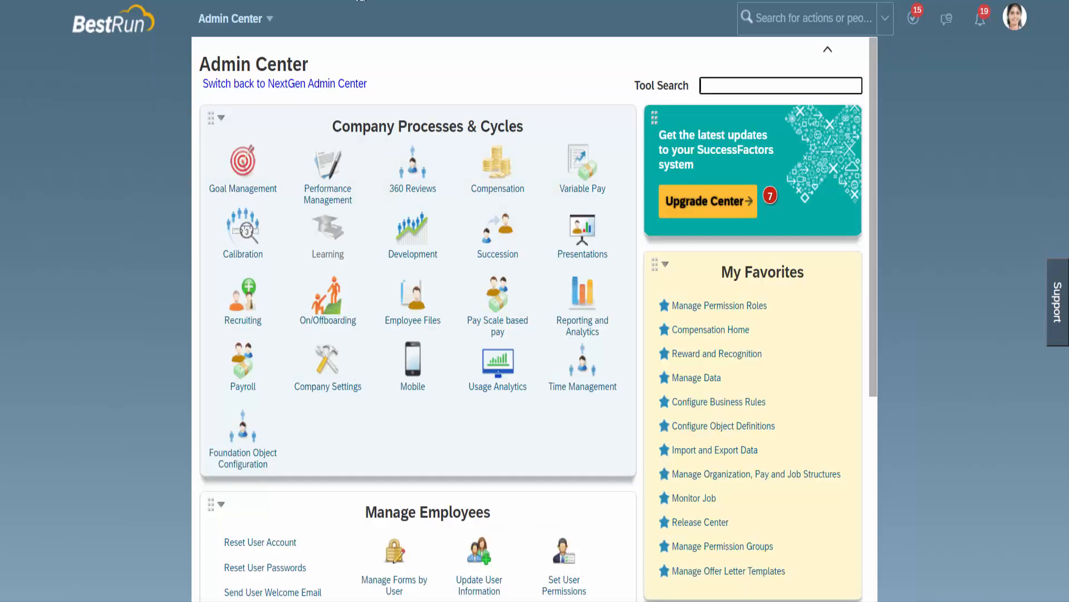
Step: Search the actions for Configure Object Definitions from the Admin Center and open that page
left_click(777, 18)
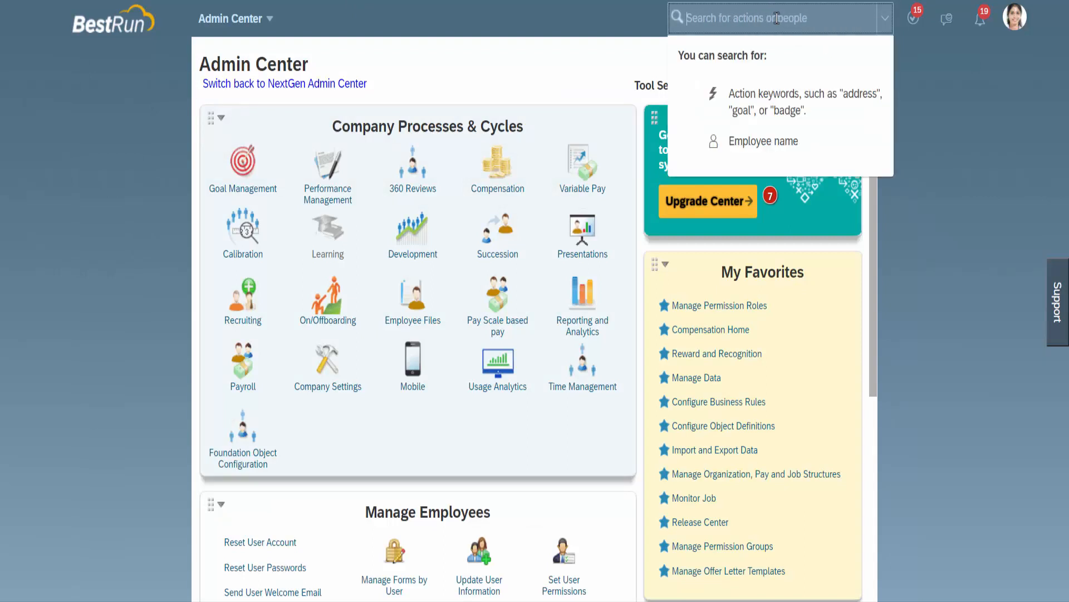
type("Con")
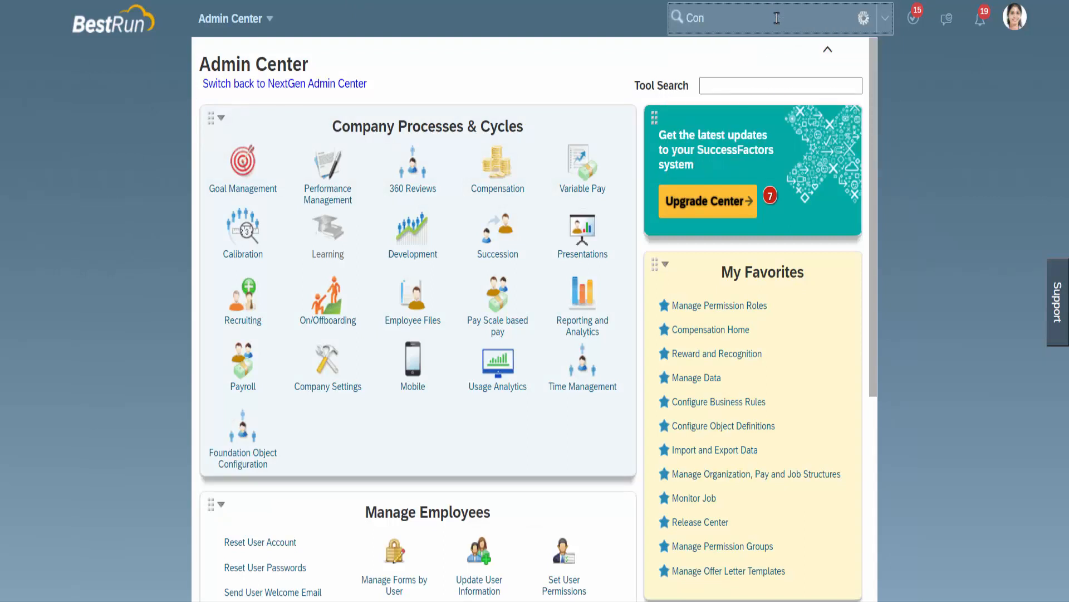
type("figure Object De")
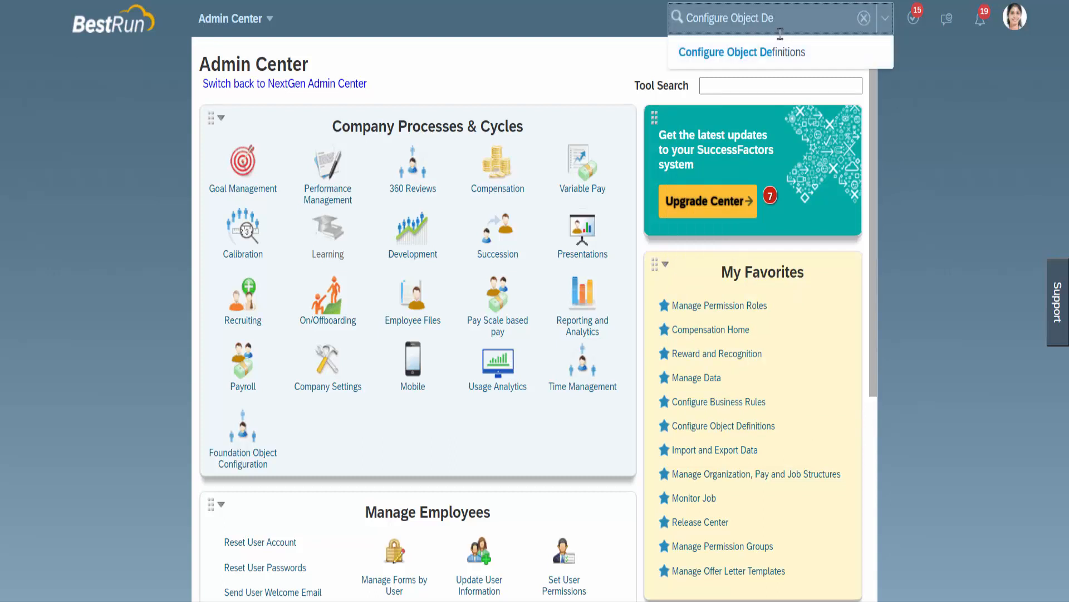
left_click(778, 51)
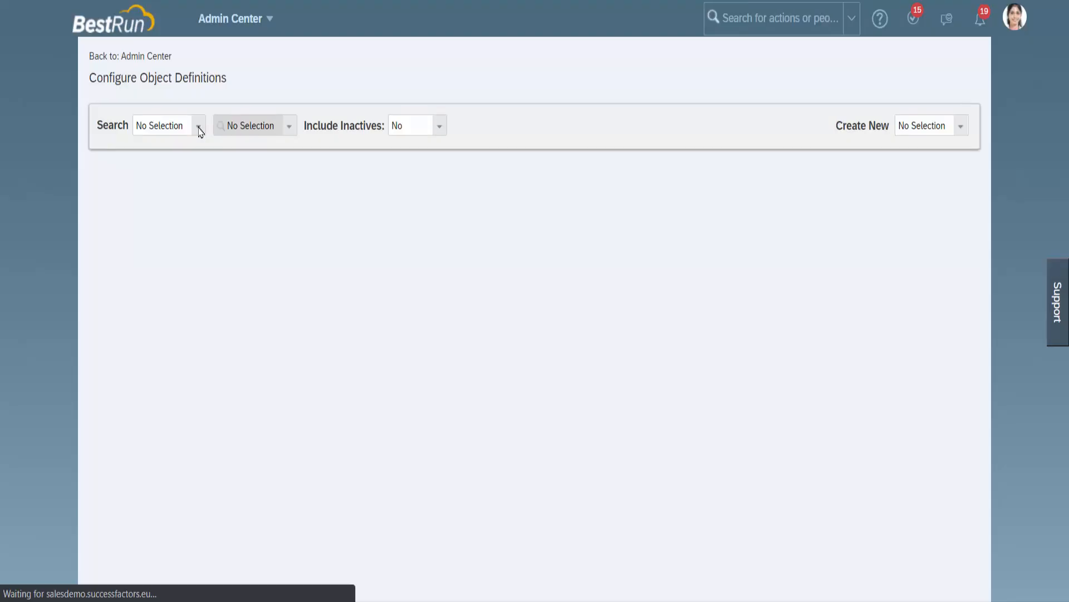
Step: Find the Cost Center object definition and open it for editing with Make Correction
left_click(200, 129)
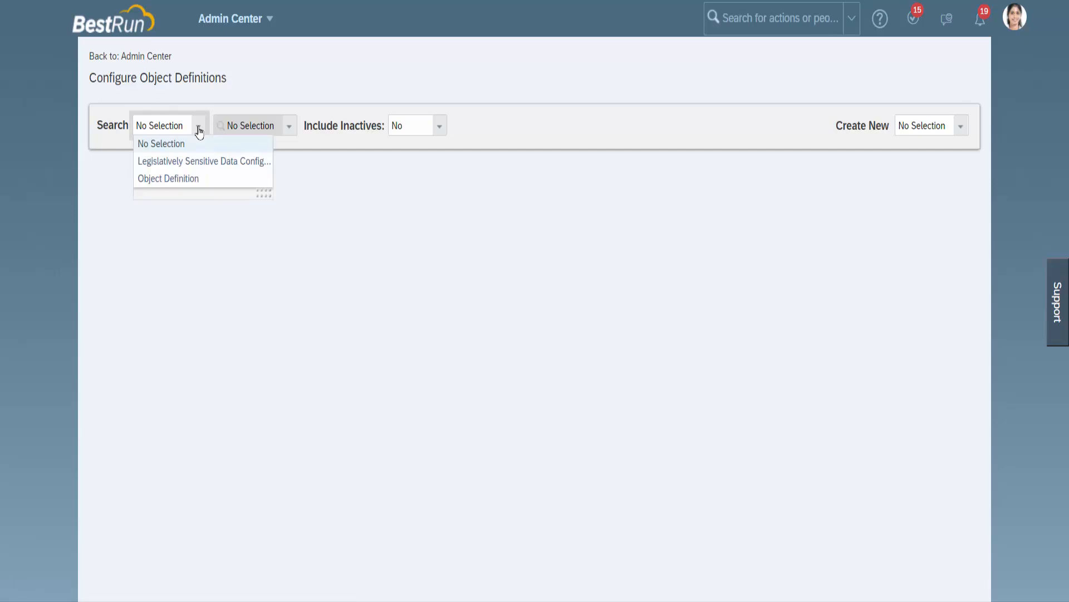
left_click(182, 179)
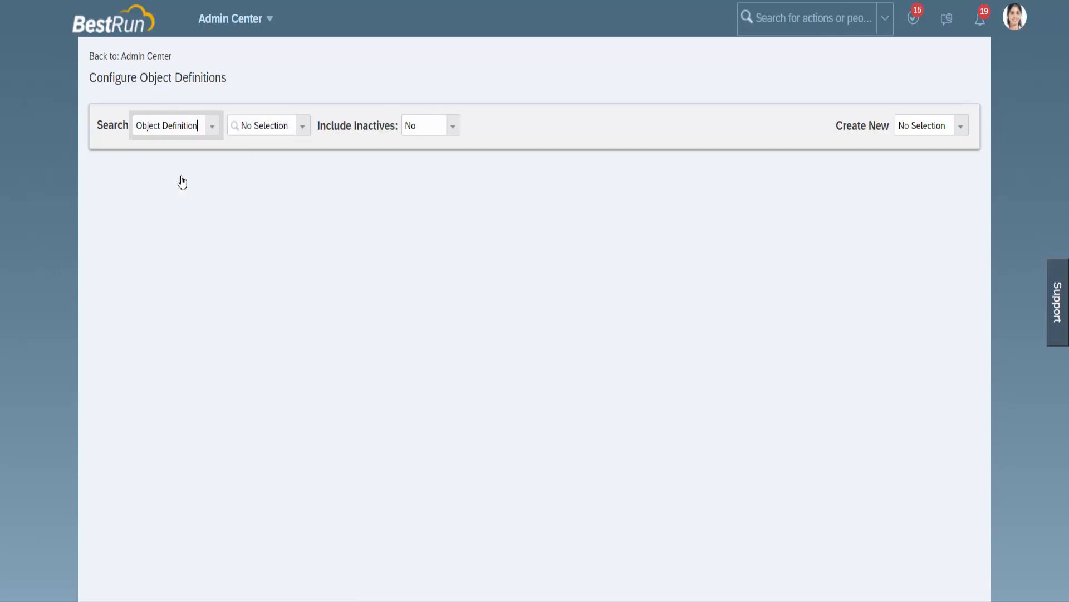
left_click(303, 130)
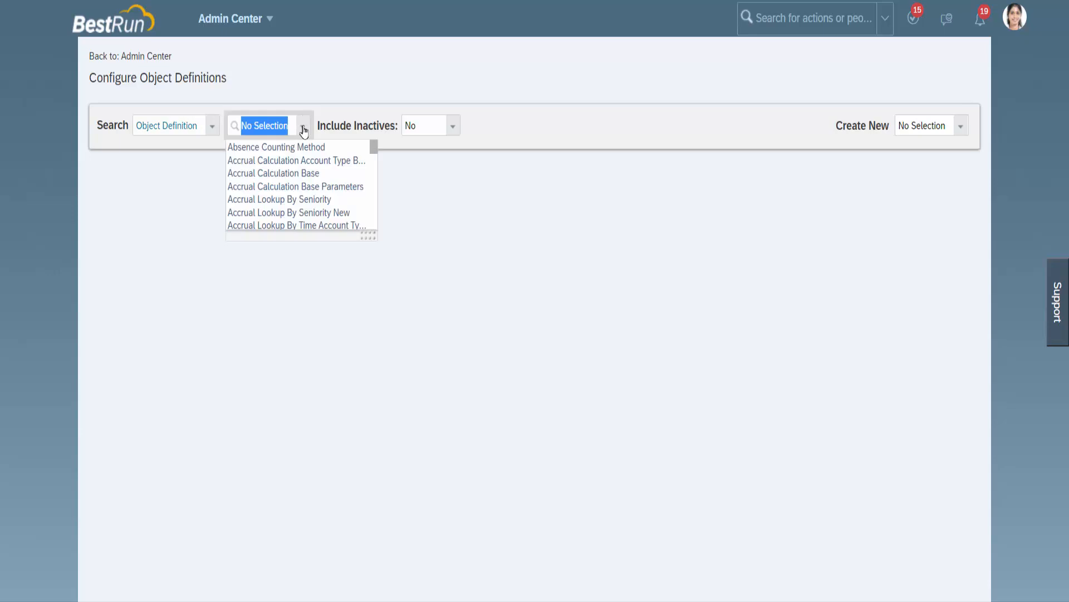
type("Cost C")
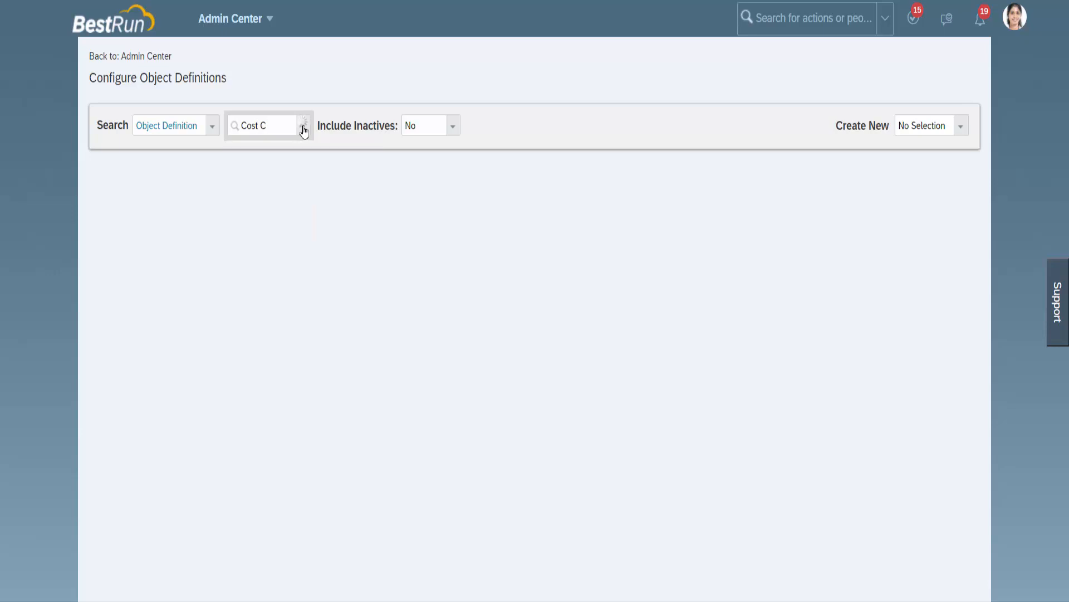
type("en")
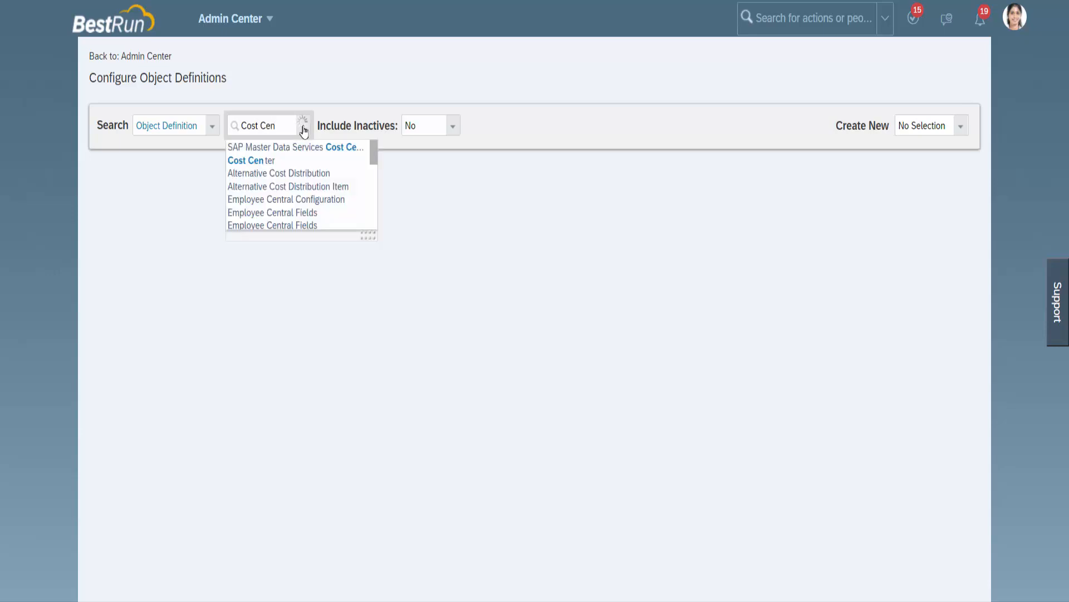
type("ter")
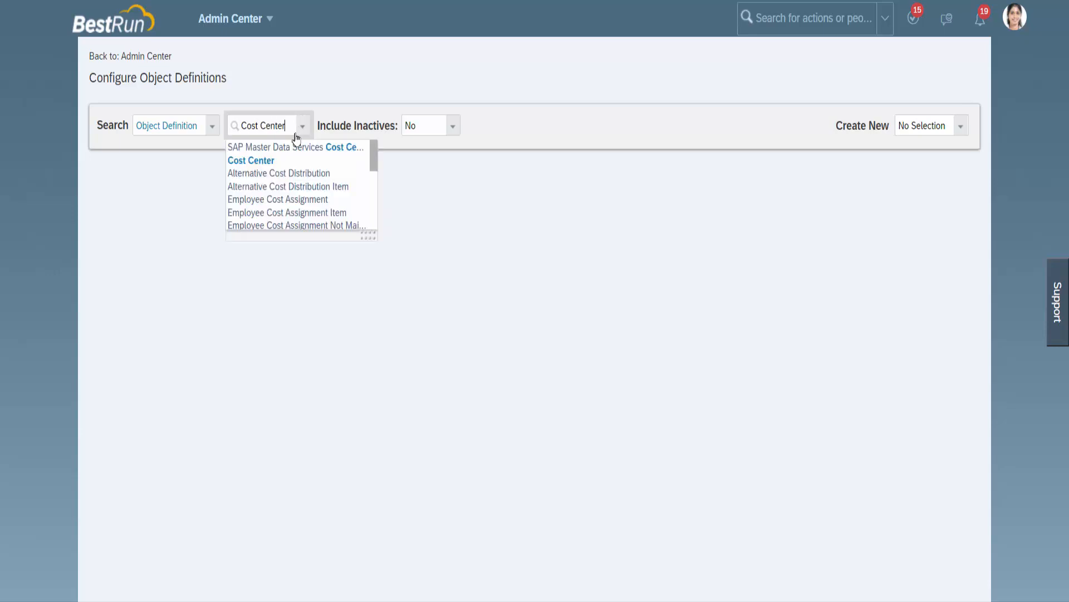
left_click(276, 162)
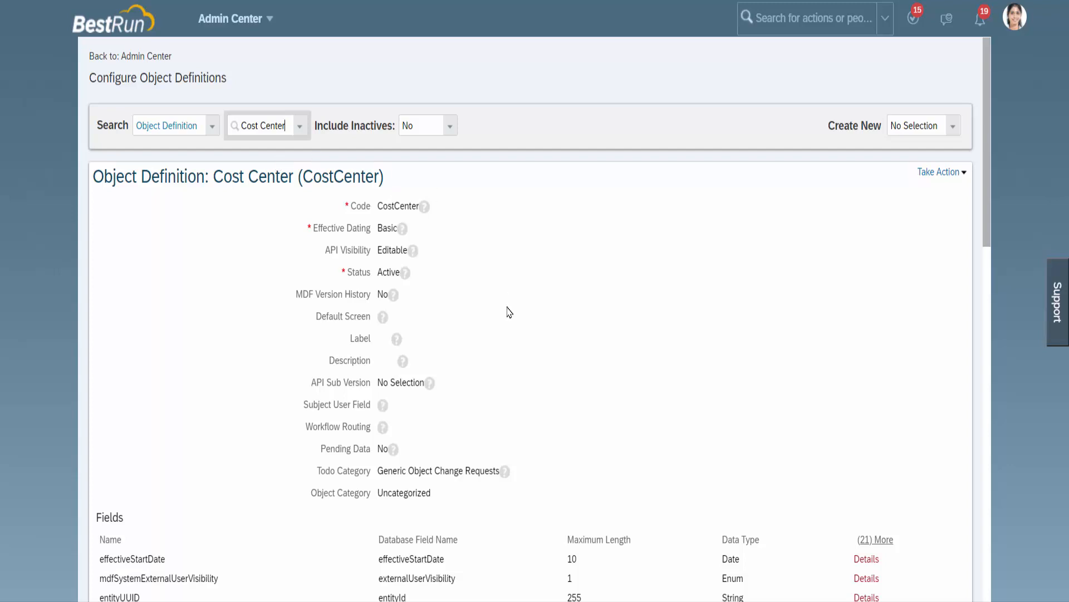
left_click(947, 173)
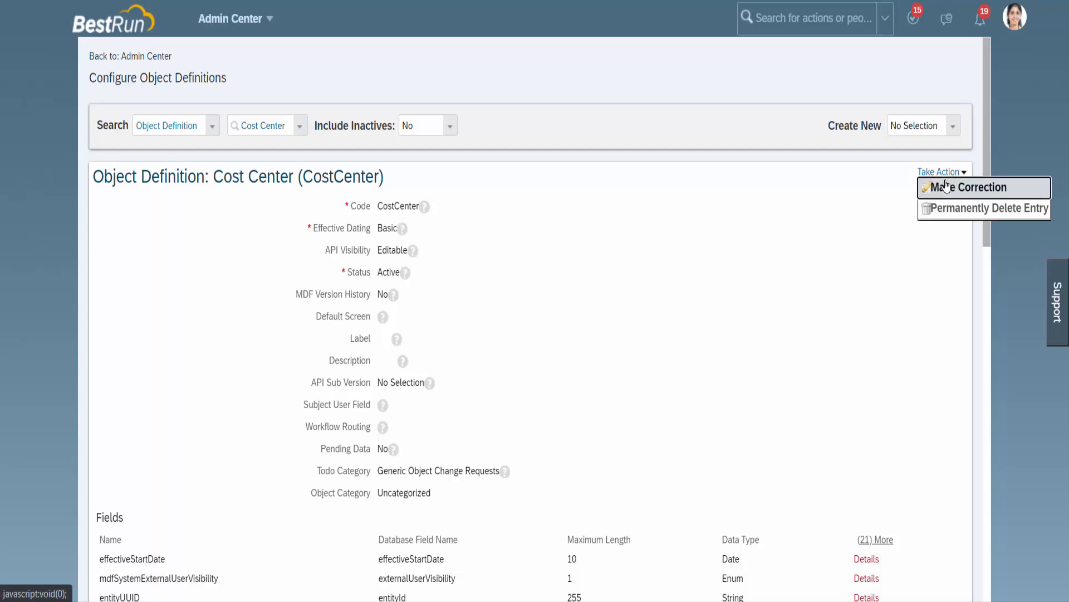
left_click(946, 188)
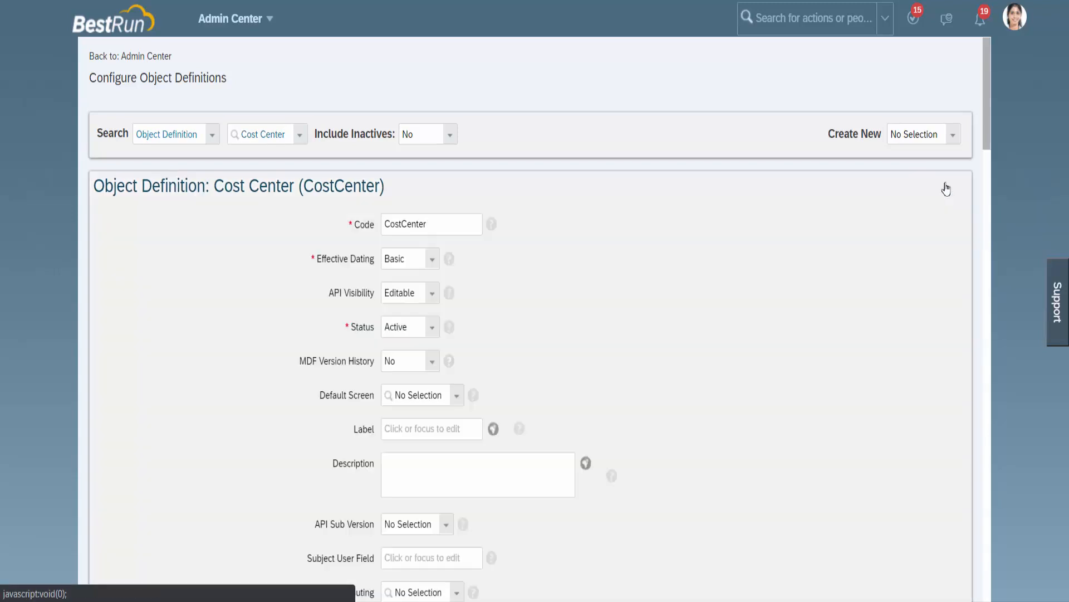
Step: Add an association named BusinessUnit to the Cost Center definition and set its multiplicity to One To Many
scroll(749, 361, "down", 1)
scroll(749, 359, "down", 15)
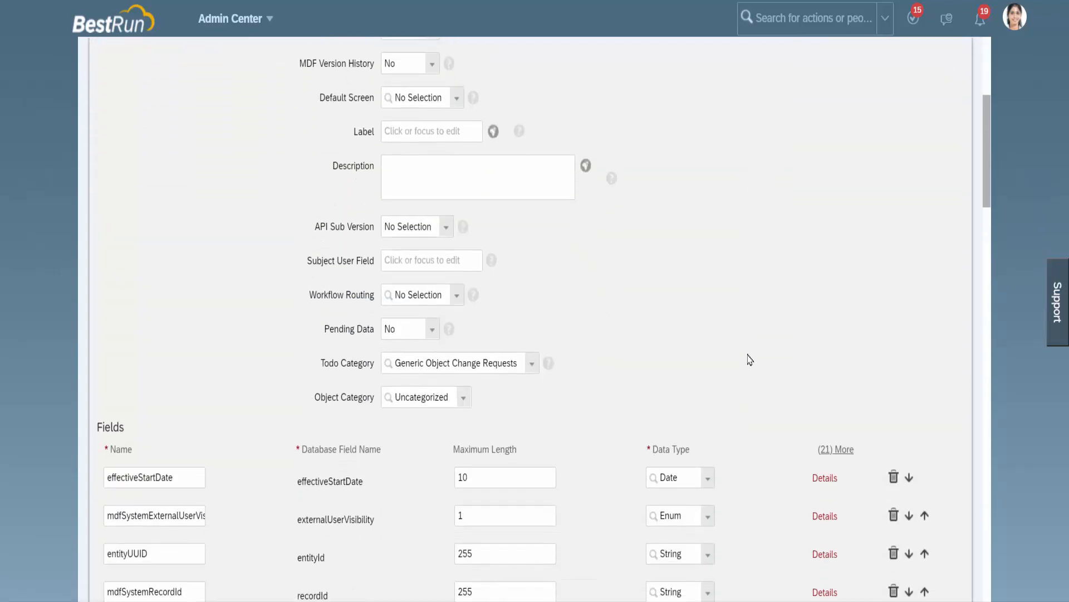
scroll(754, 342, "down", 12)
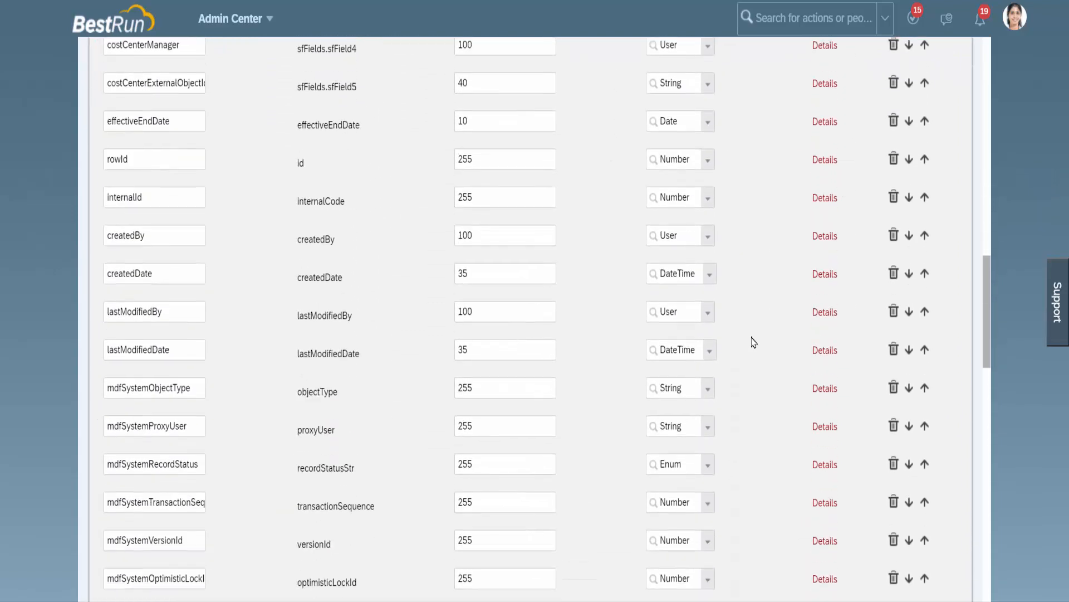
scroll(756, 321, "down", 1)
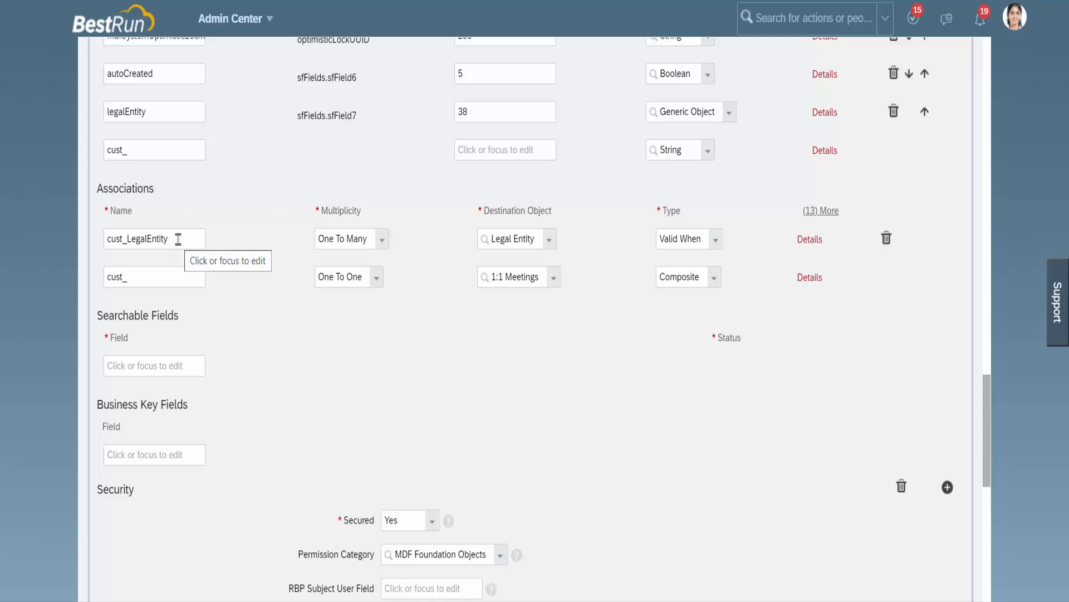
left_click(168, 277)
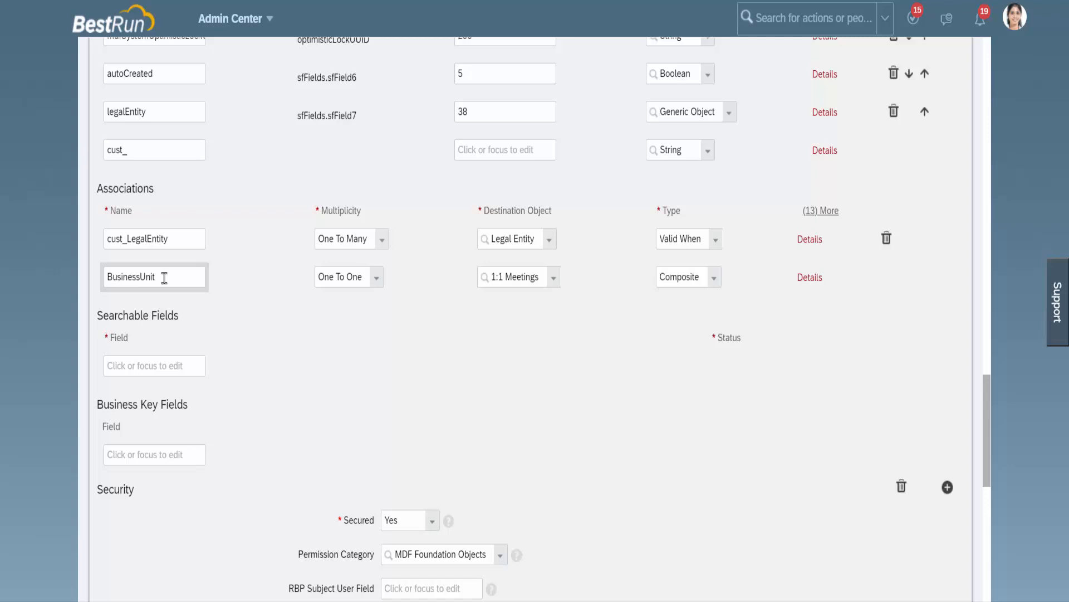
left_click(375, 283)
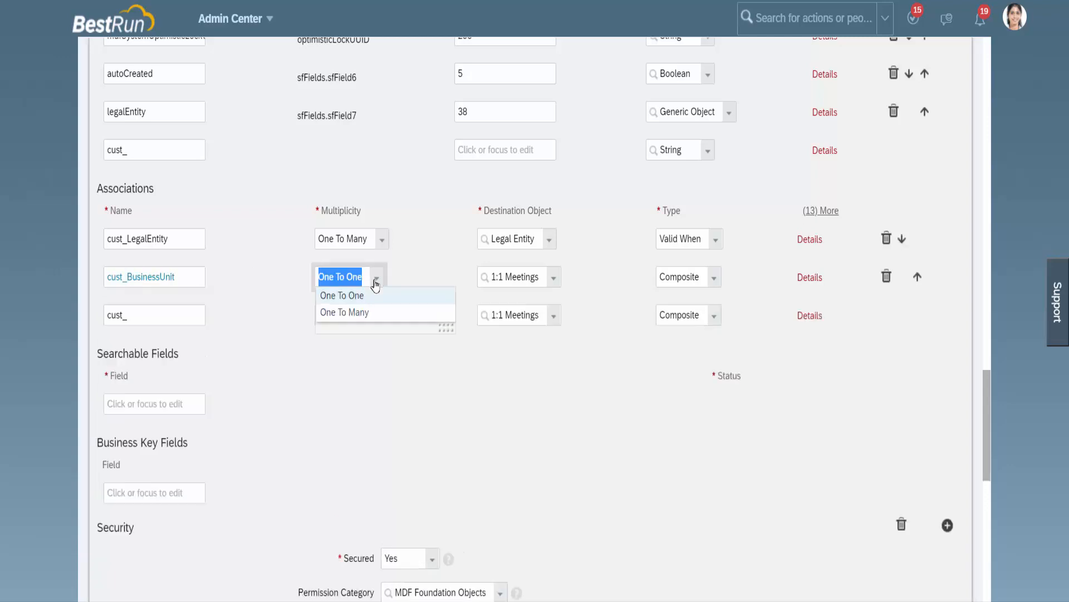
left_click(370, 313)
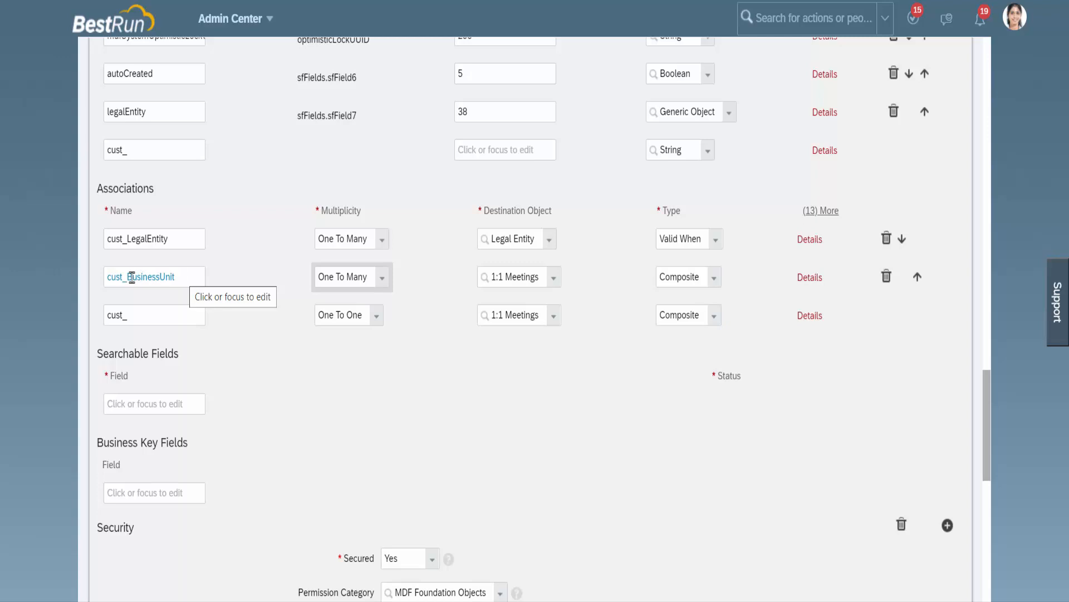
left_click_drag(133, 276, 113, 276)
left_click(180, 277)
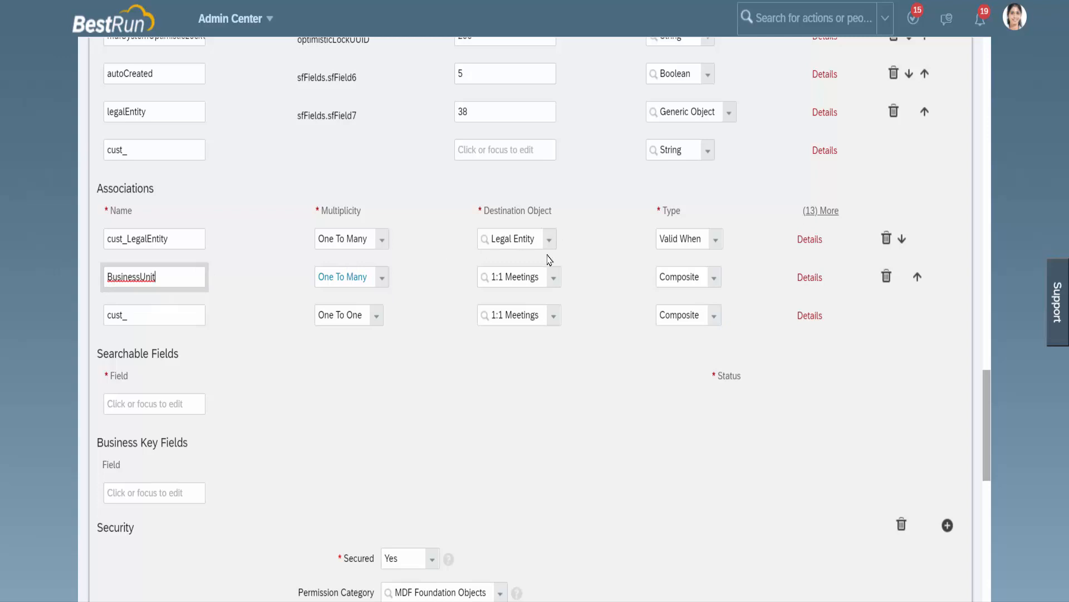
Step: Set the destination object of the BusinessUnit association to Business Unit
left_click(555, 279)
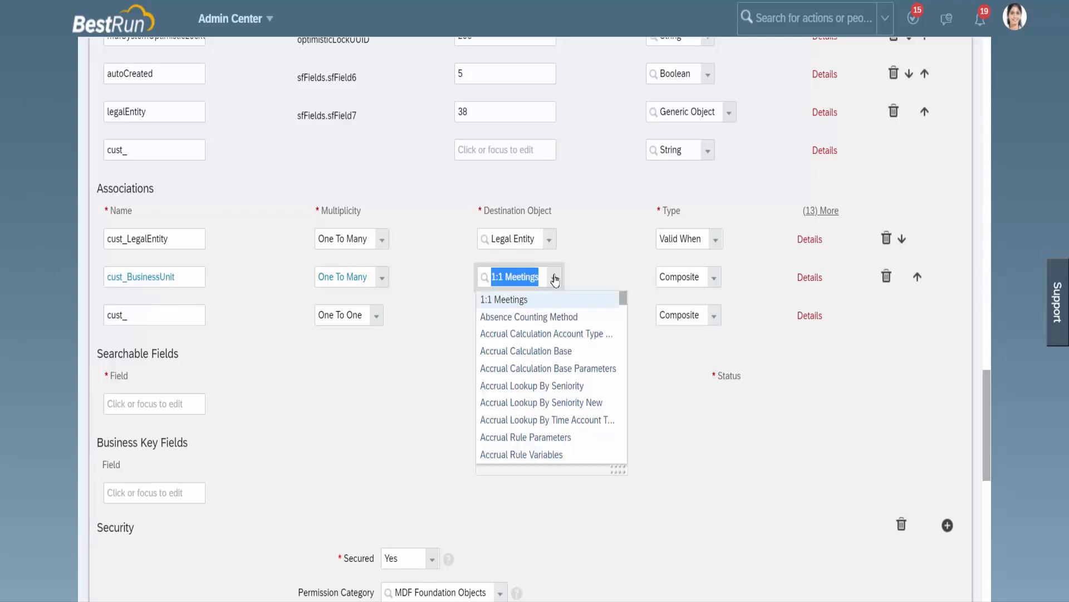
type("B")
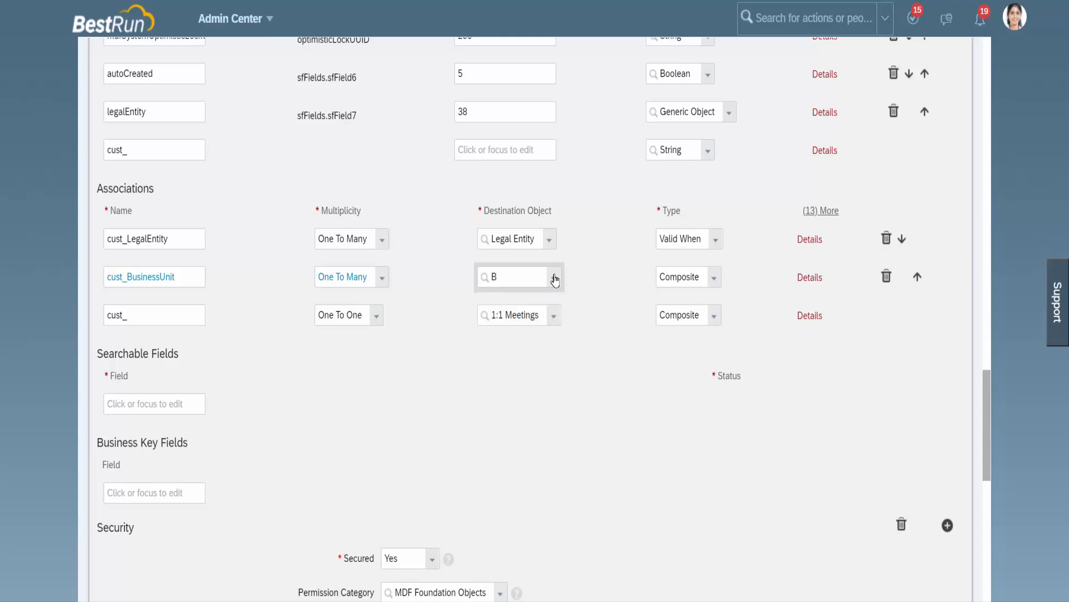
type("usiness")
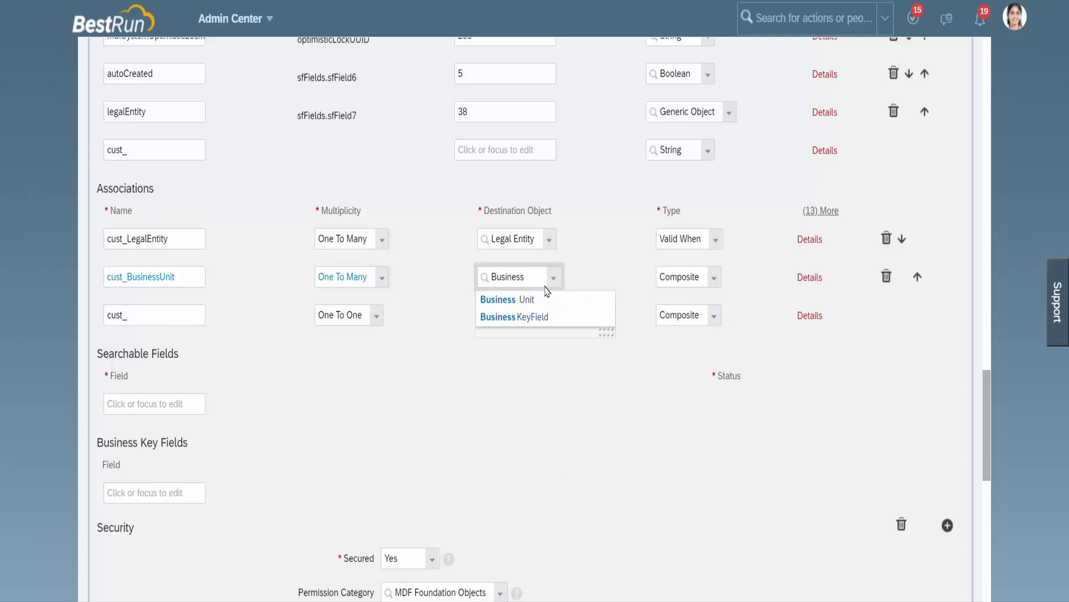
left_click(540, 300)
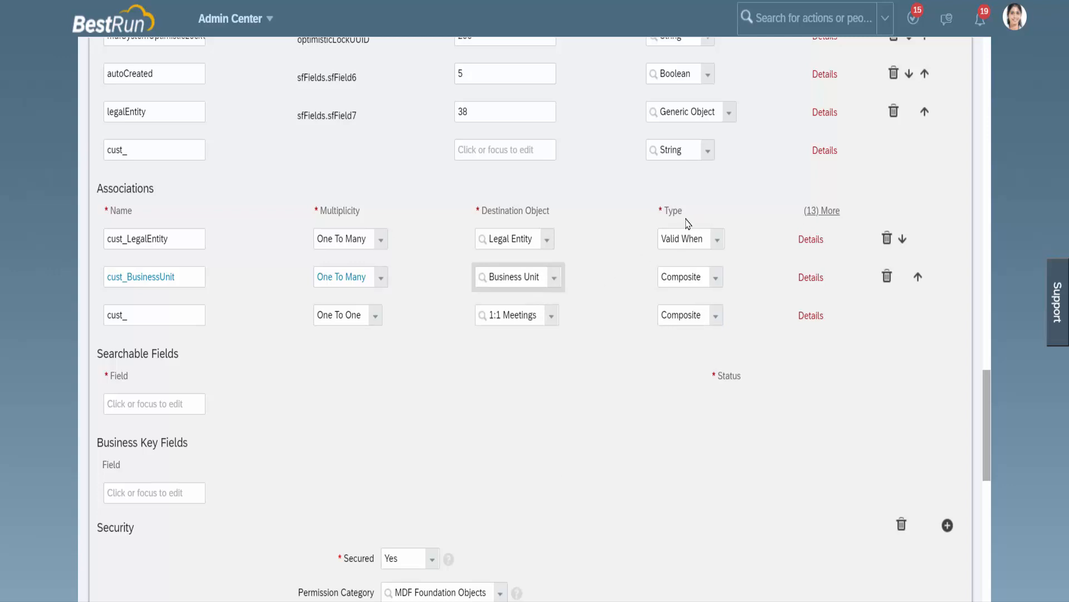
Step: Set the cust_BusinessUnit association's type to Valid When and open the association's details
left_click(717, 281)
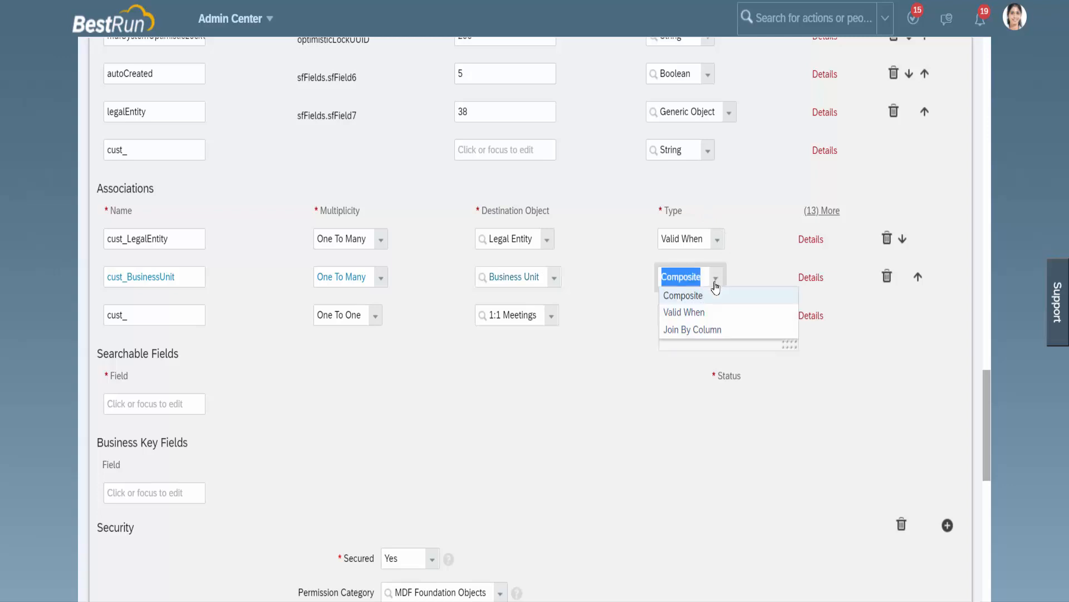
left_click(699, 312)
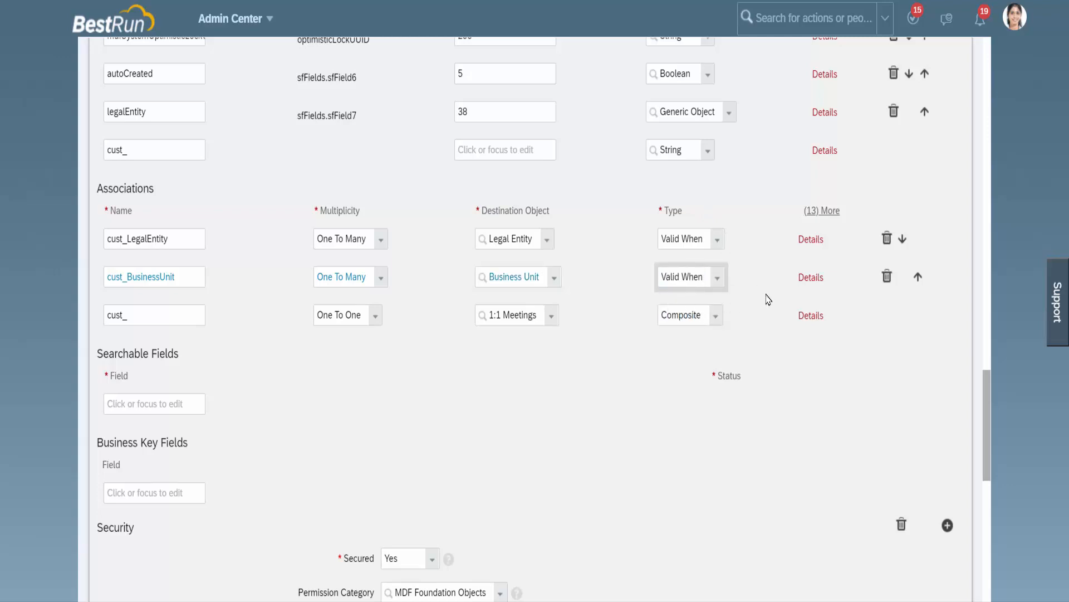
left_click(810, 278)
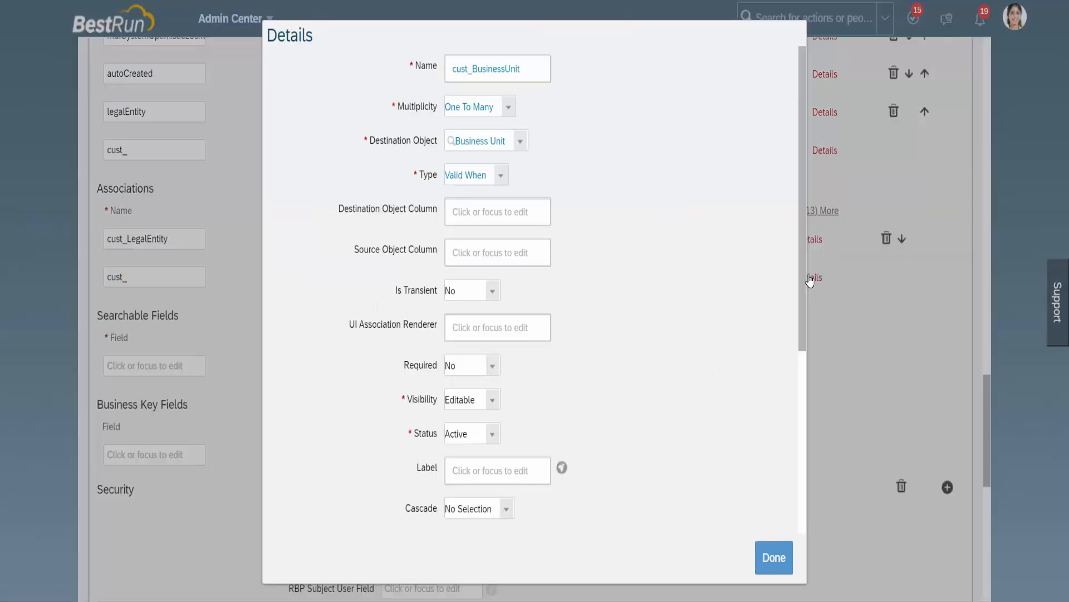
left_click_drag(447, 77, 592, 95)
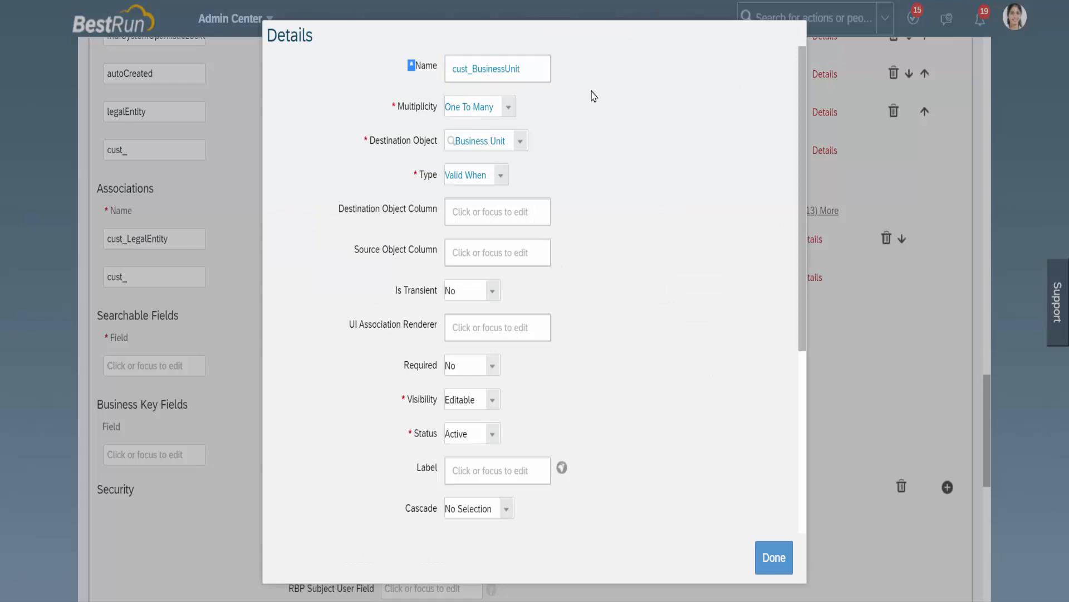
left_click(417, 67)
left_click_drag(416, 66, 410, 66)
left_click(501, 176)
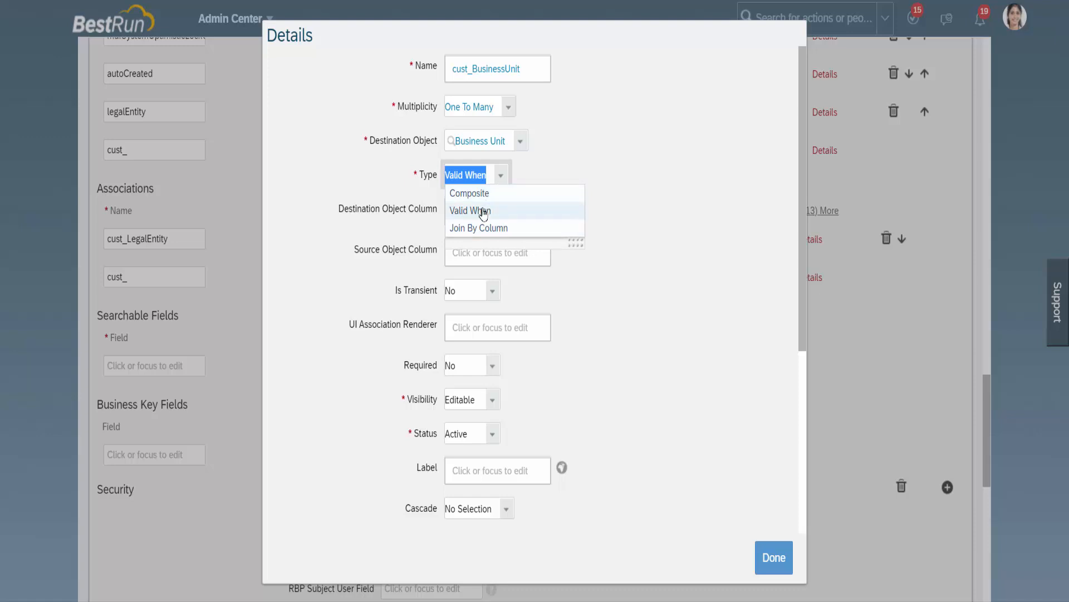
left_click(482, 211)
left_click(633, 231)
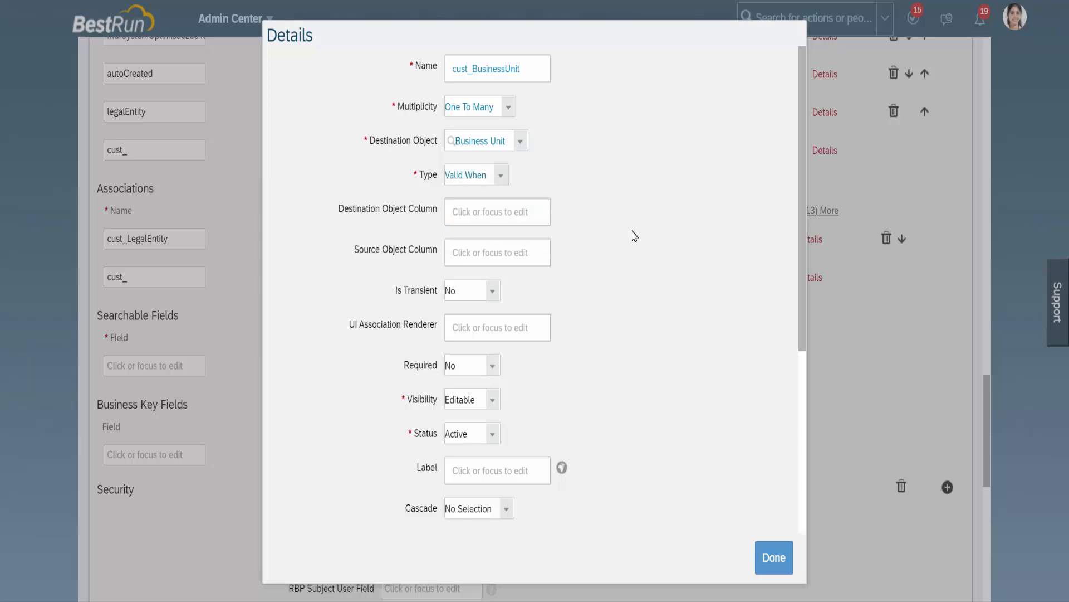
Step: Try the Is Transient setting of the BusinessUnit association at Yes and return it to No
scroll(618, 277, "down", 1)
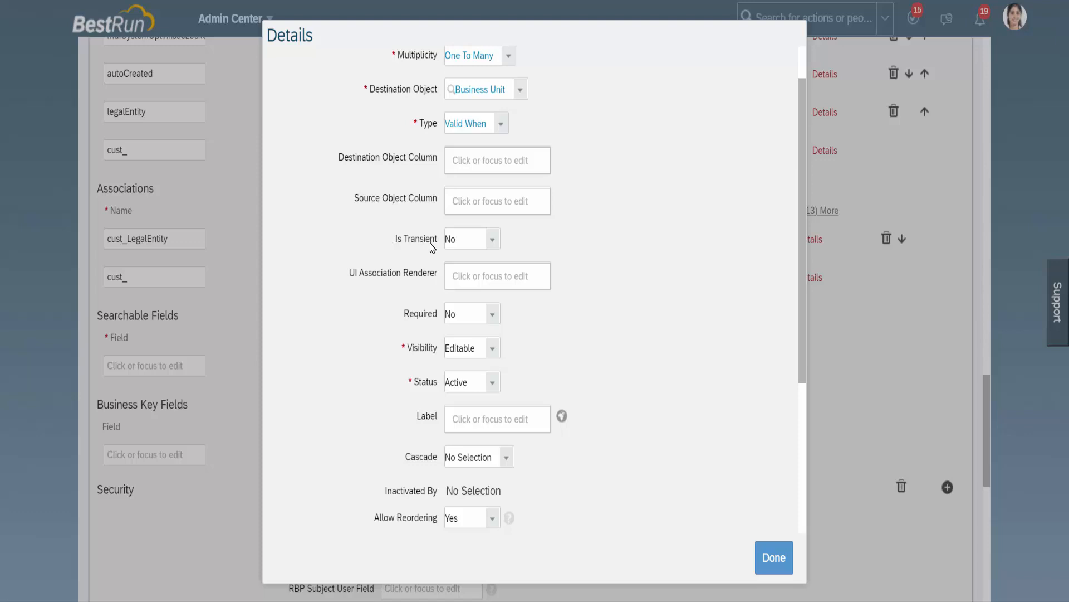
left_click(492, 241)
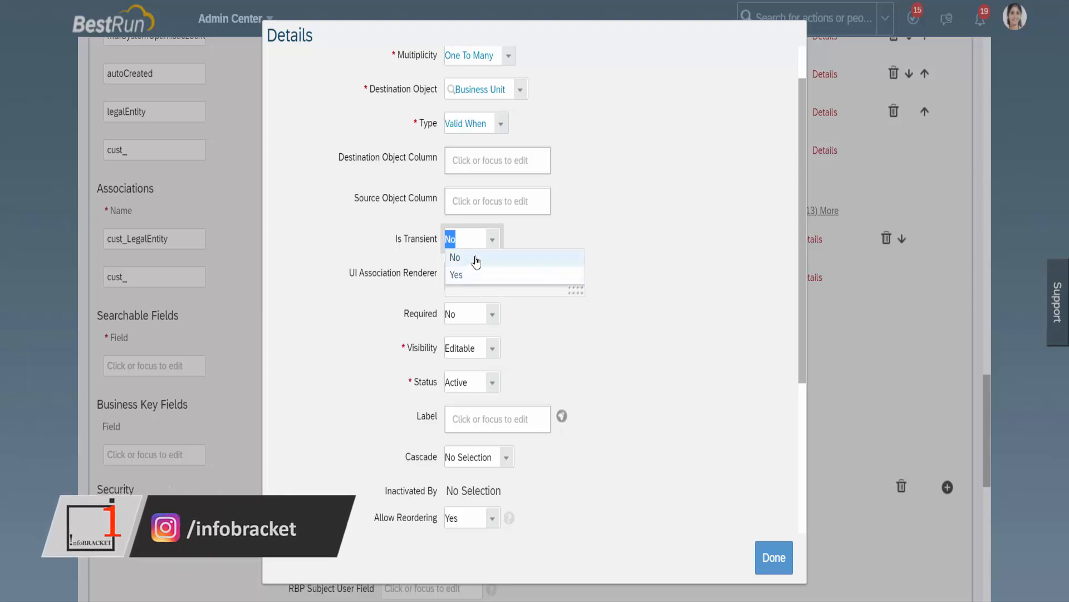
left_click(476, 262)
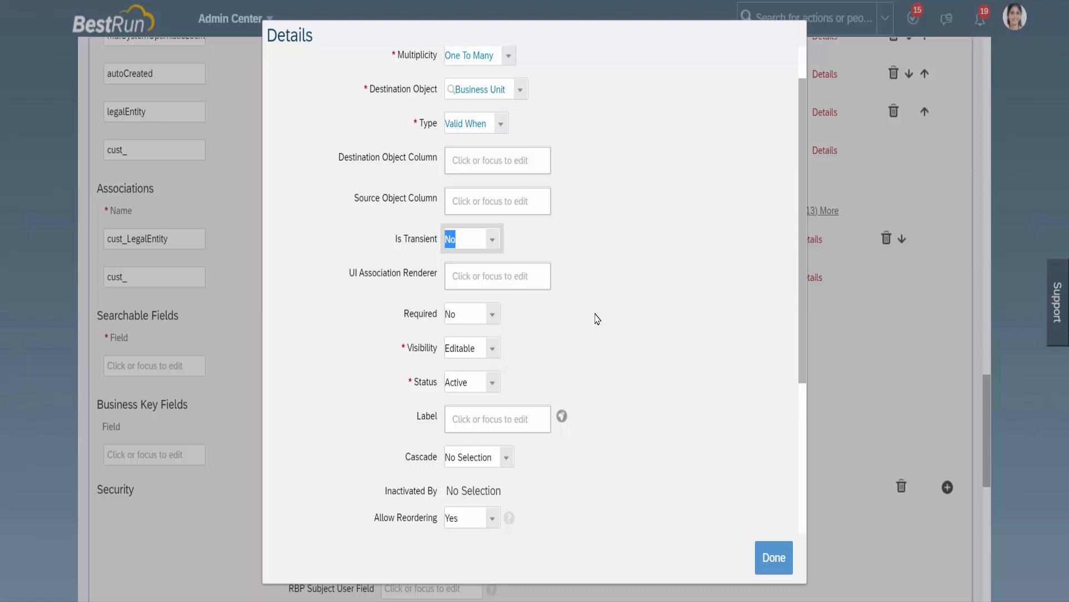
left_click(494, 240)
left_click(474, 278)
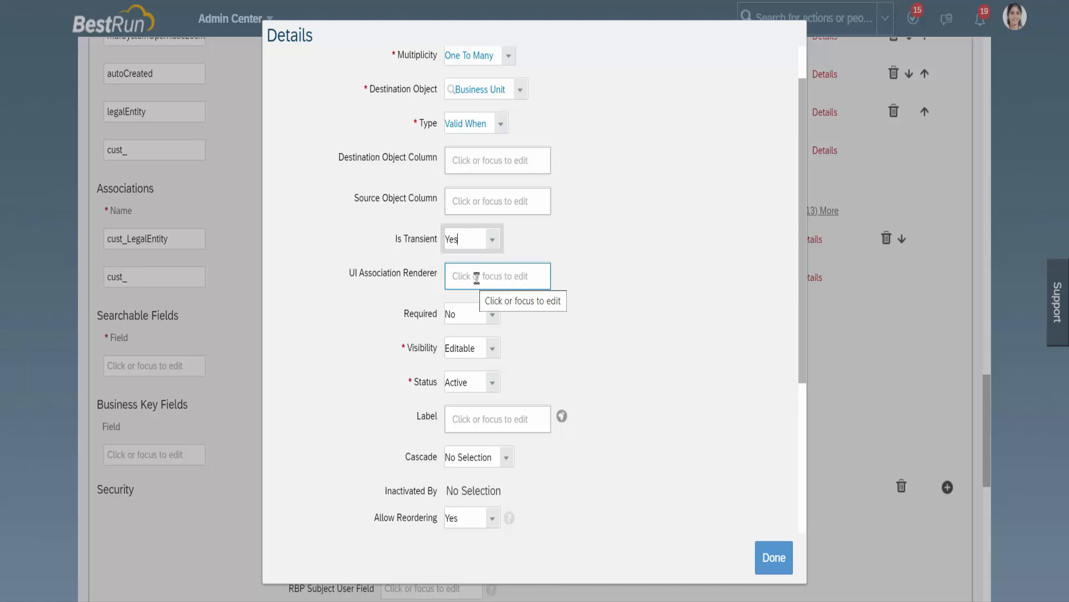
left_click(493, 240)
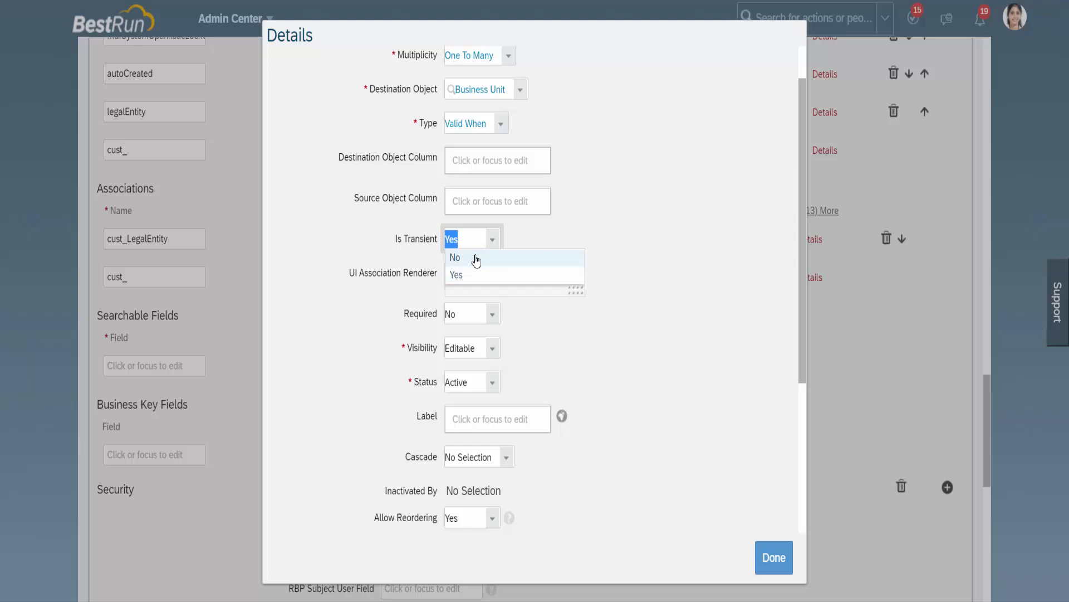
left_click(476, 258)
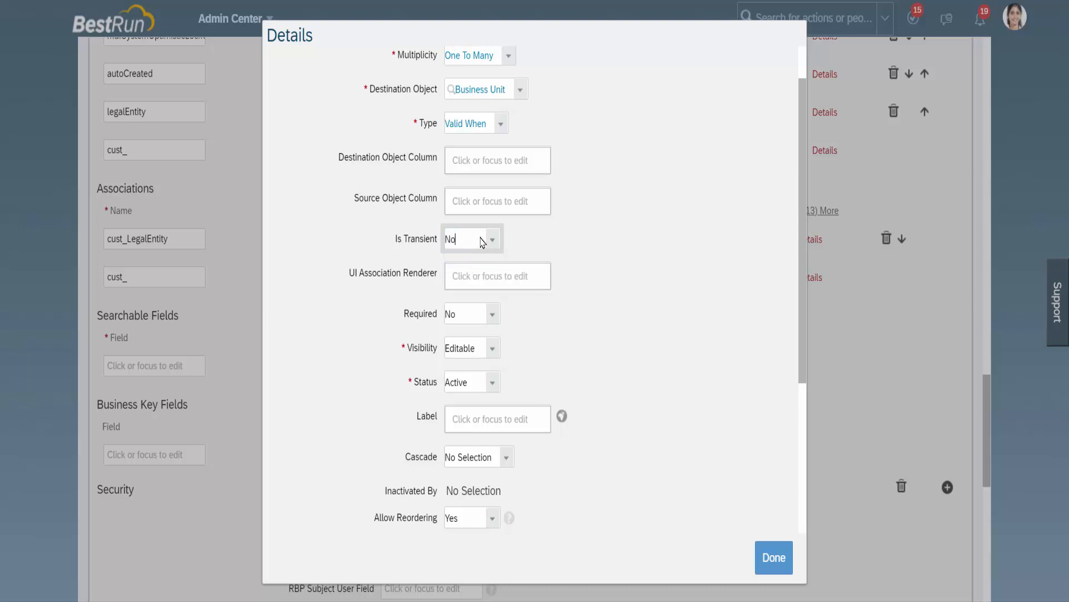
Step: Label the association BusinessUnit in its details and save the Cost Center object definition
scroll(592, 364, "down", 1)
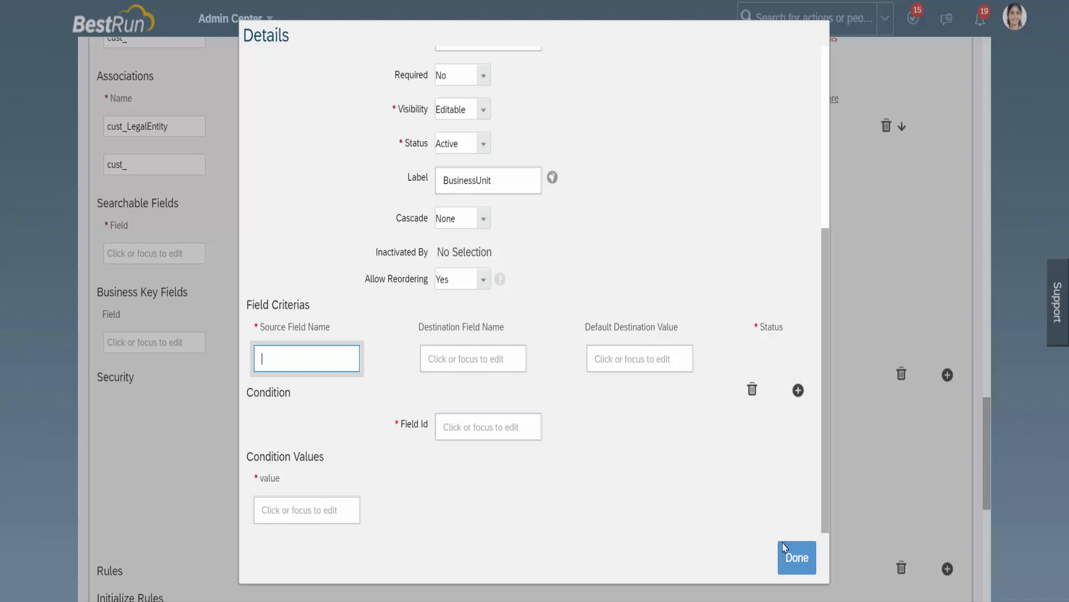
left_click(795, 555)
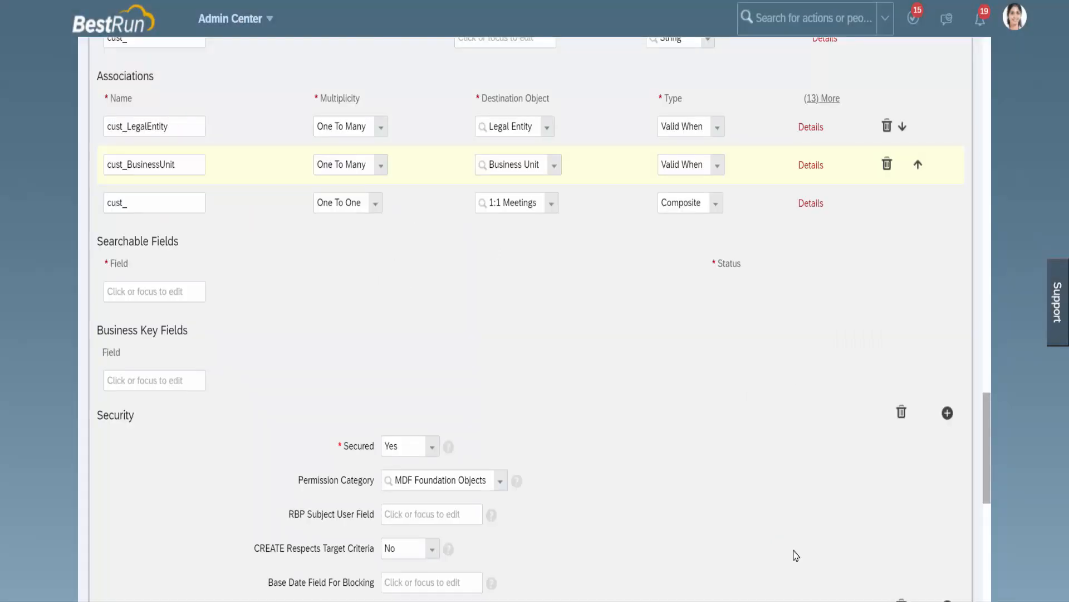
scroll(796, 552, "down", 3)
scroll(797, 551, "down", 5)
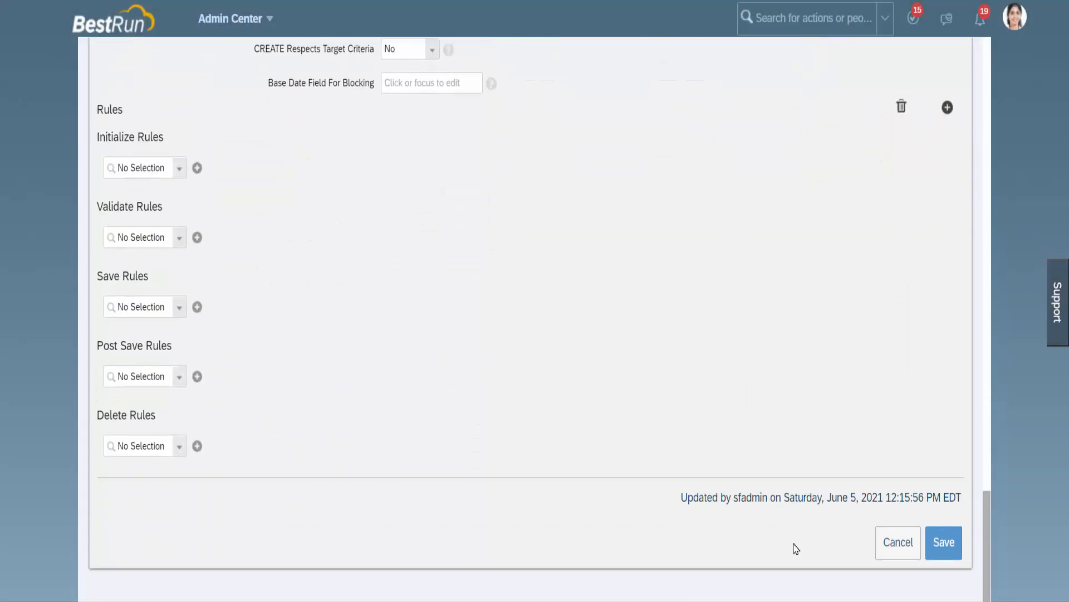
left_click(945, 543)
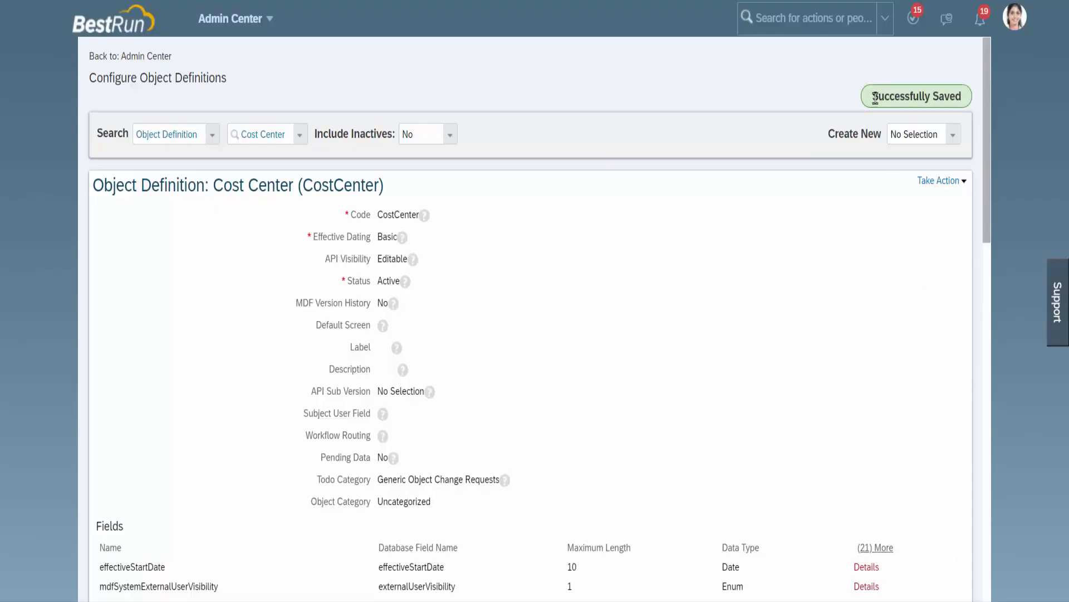
left_click_drag(876, 97, 965, 100)
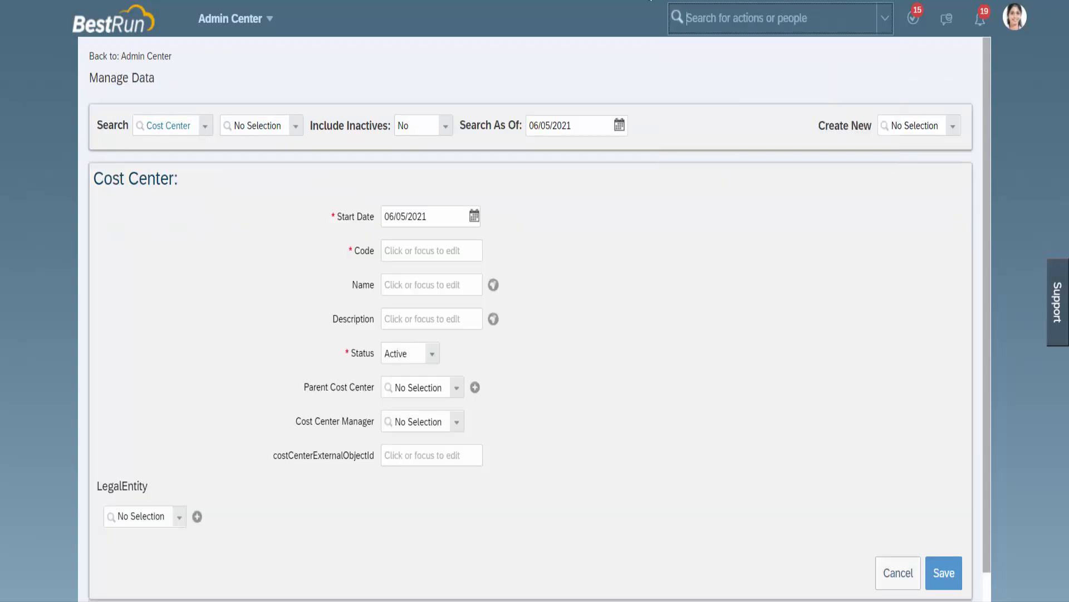
Step: Search the actions for Manage Data and open that page
left_click(757, 17)
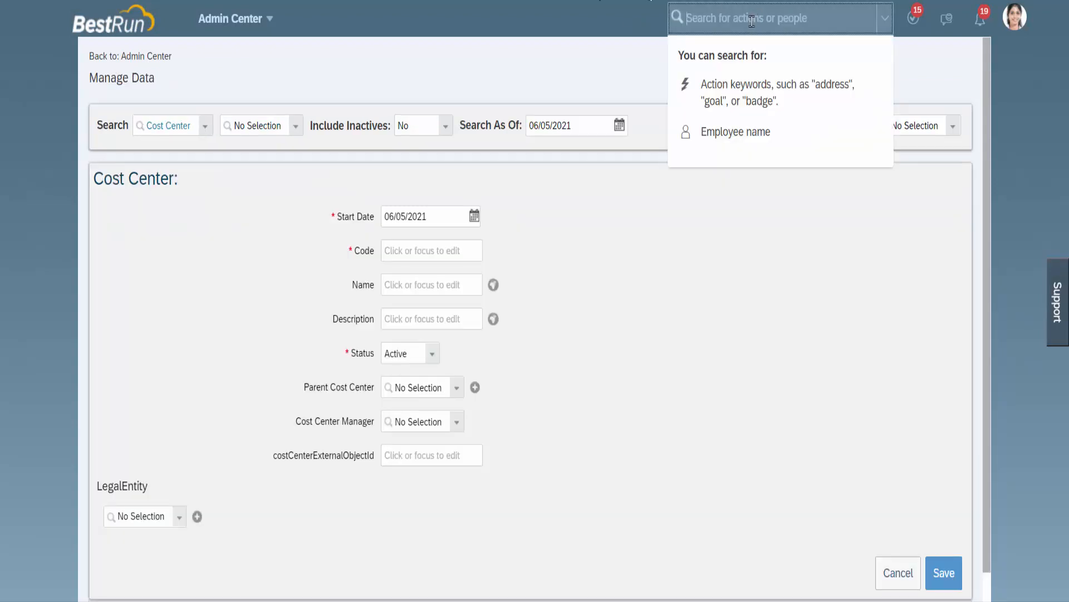
type("Manag")
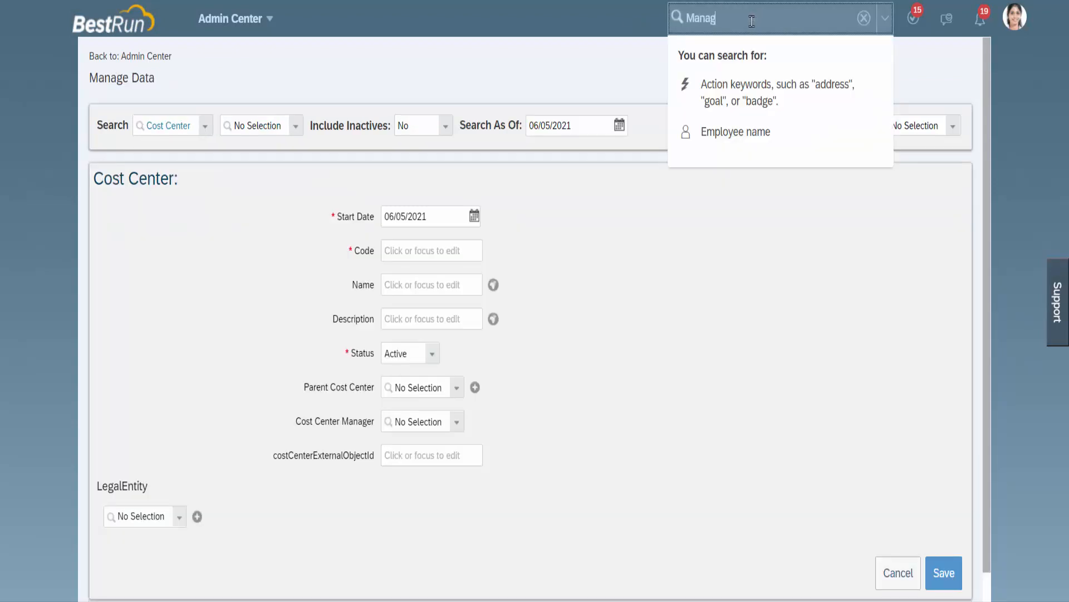
type("e Data")
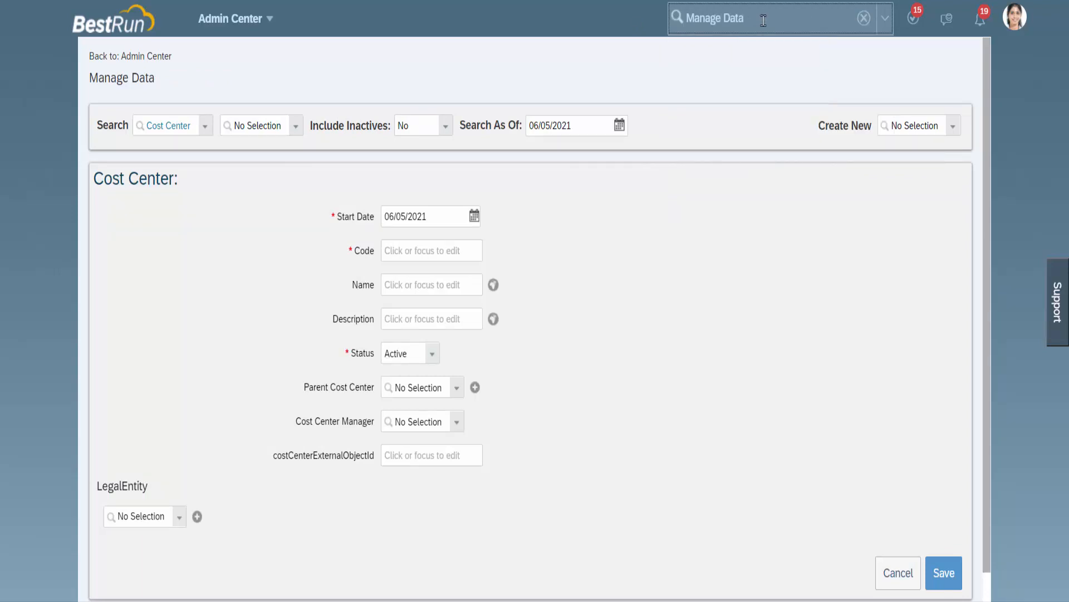
left_click(742, 52)
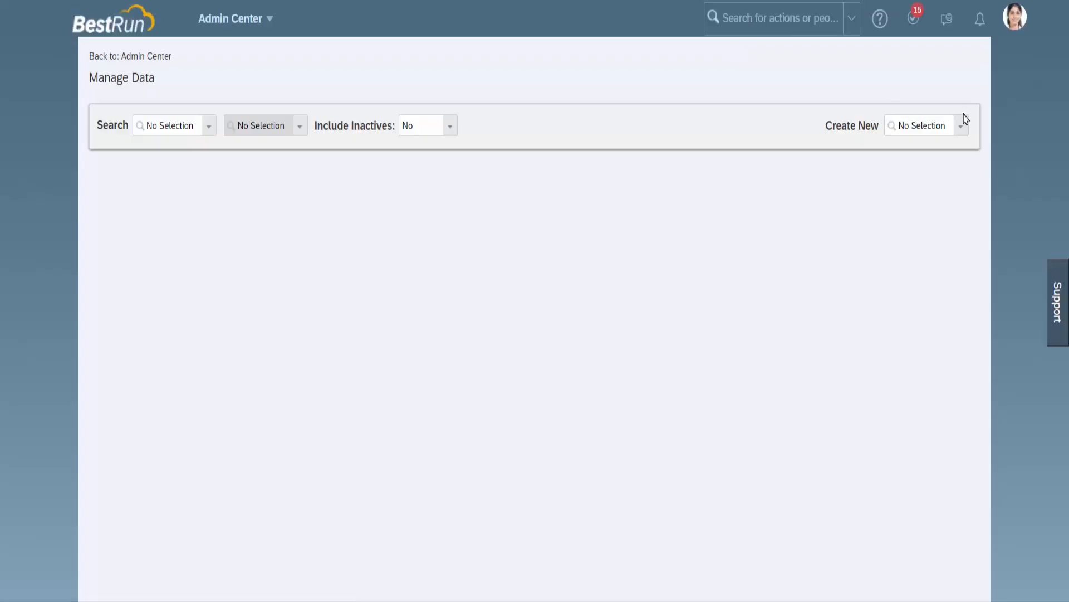
Step: Start creating a new Cost Center record in Manage Data
left_click(961, 127)
type("C")
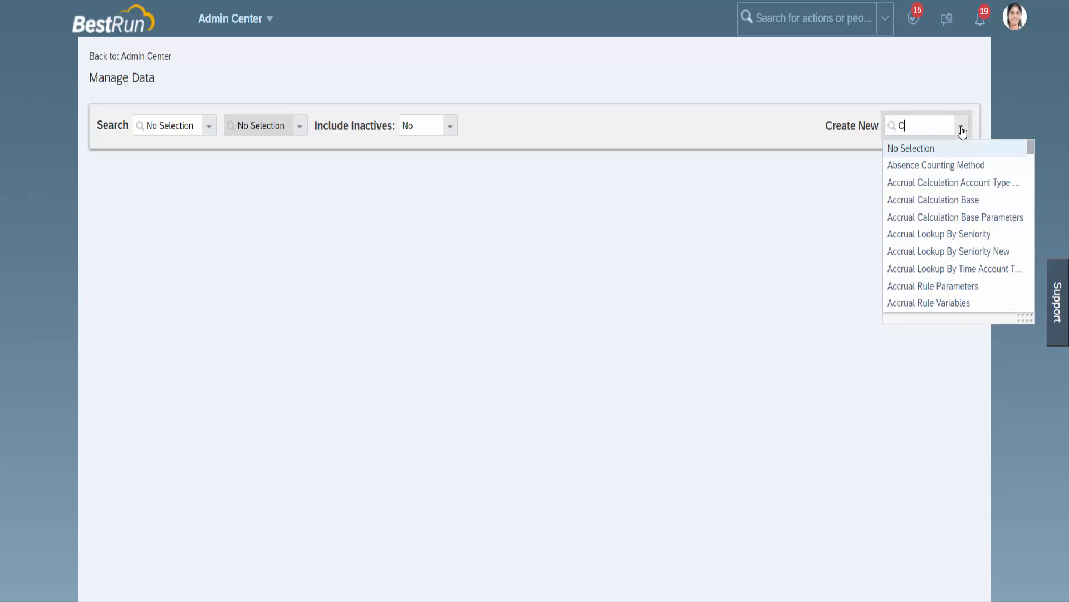
type("ost")
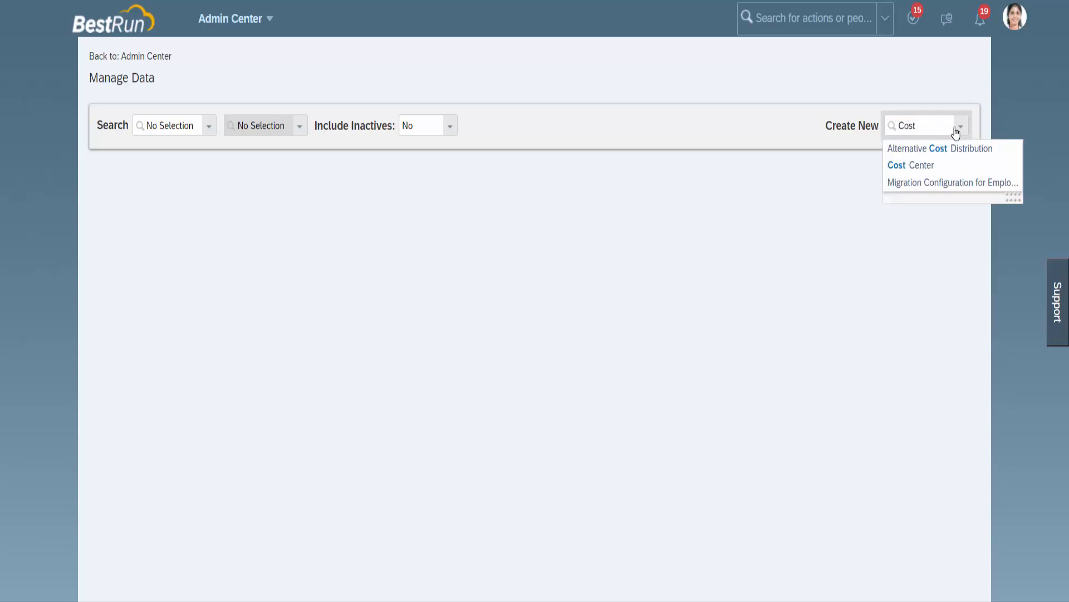
left_click(912, 165)
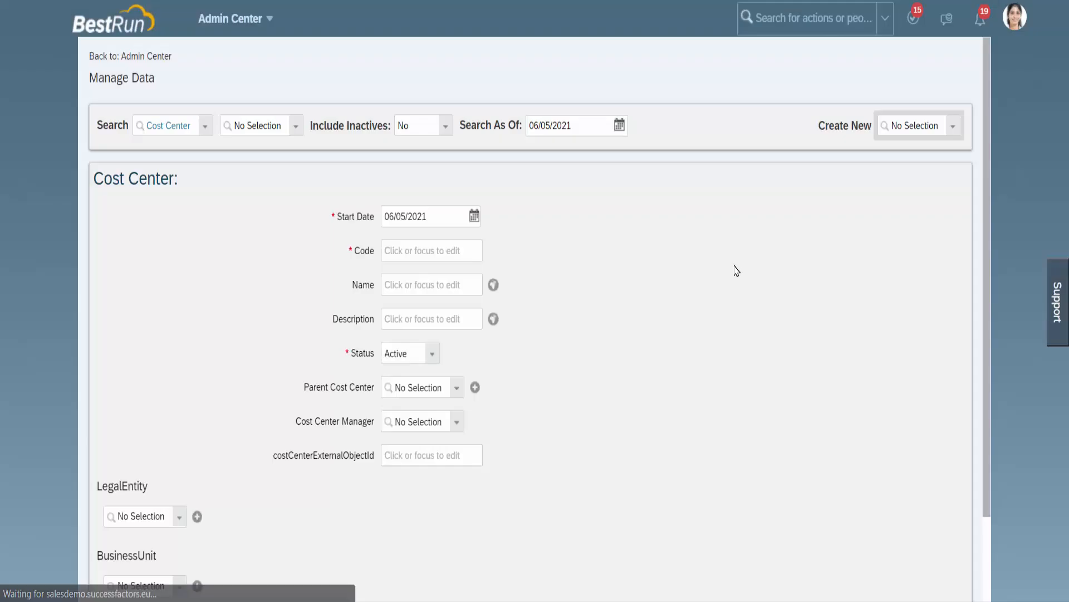
Step: Examine the new Cost Center form for the LegalEntity and BusinessUnit association fields
scroll(737, 263, "down", 1)
scroll(737, 263, "down", 2)
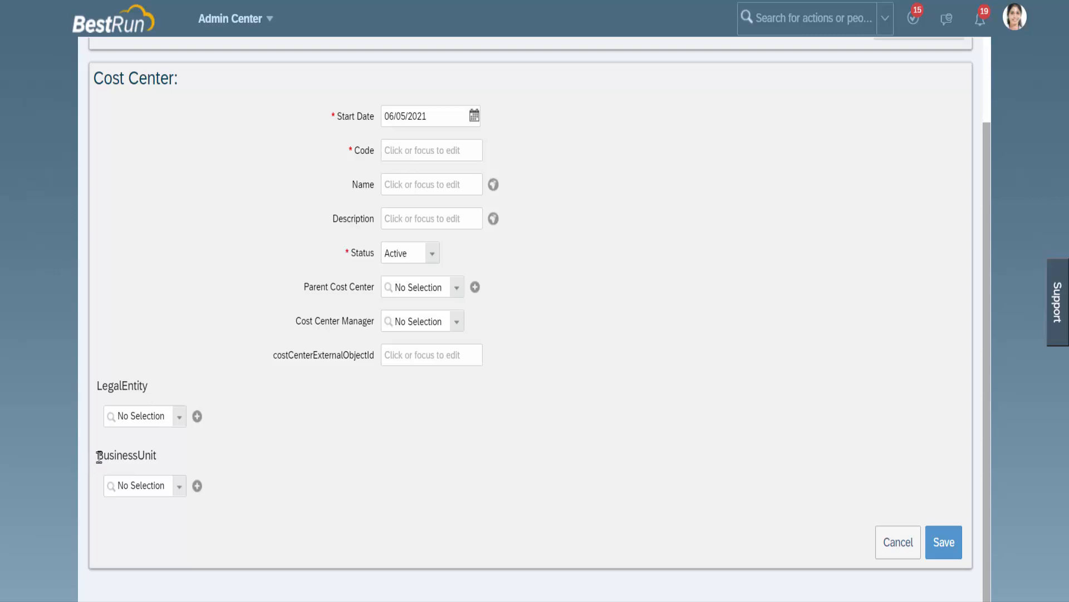
left_click_drag(99, 457, 161, 460)
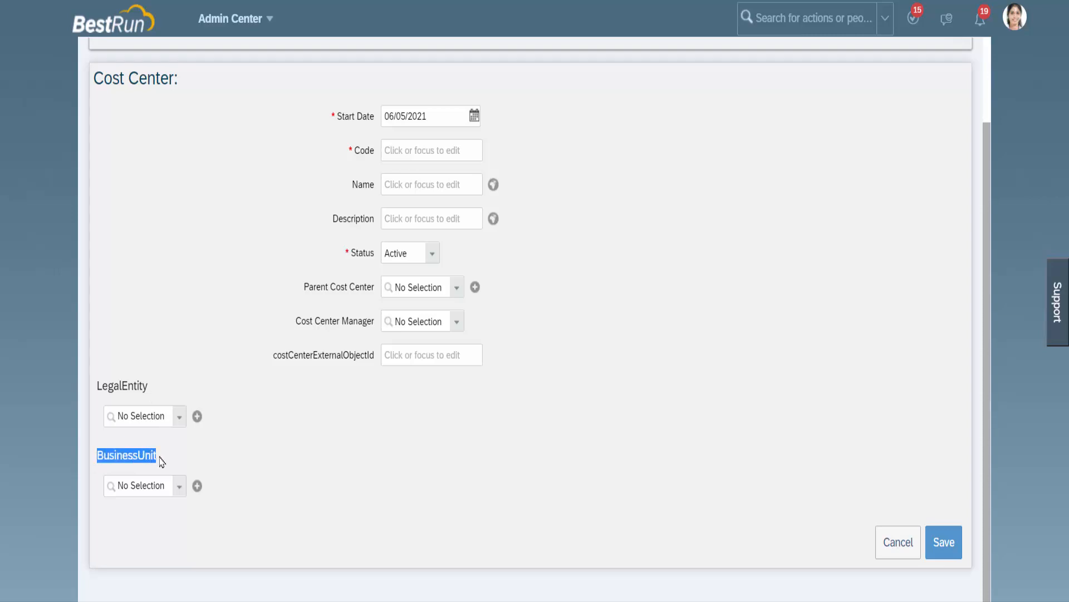
left_click(296, 449)
scroll(559, 367, "up", 3)
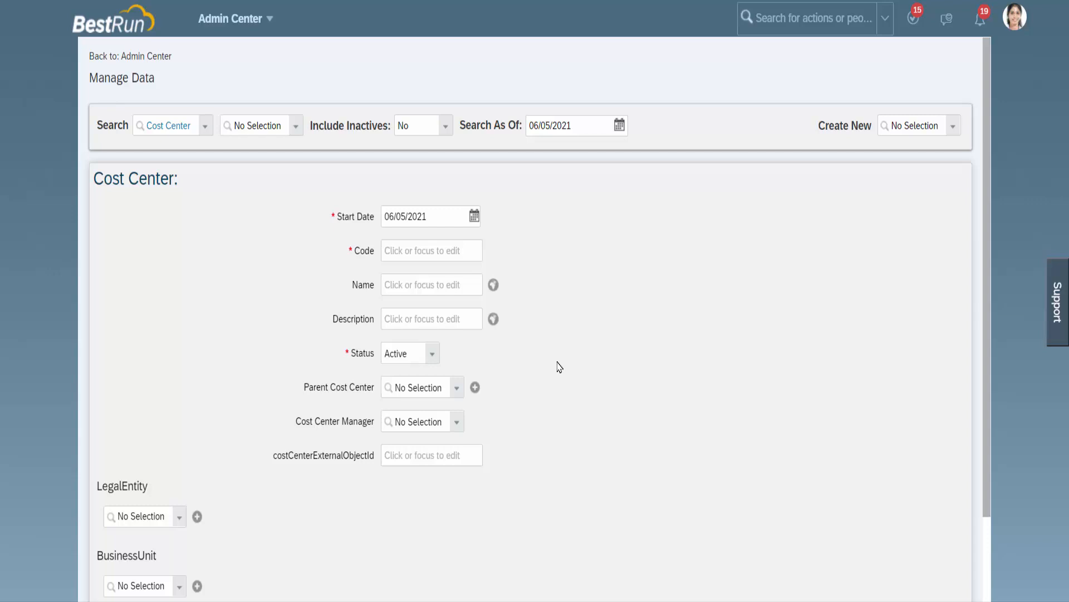
scroll(556, 353, "down", 3)
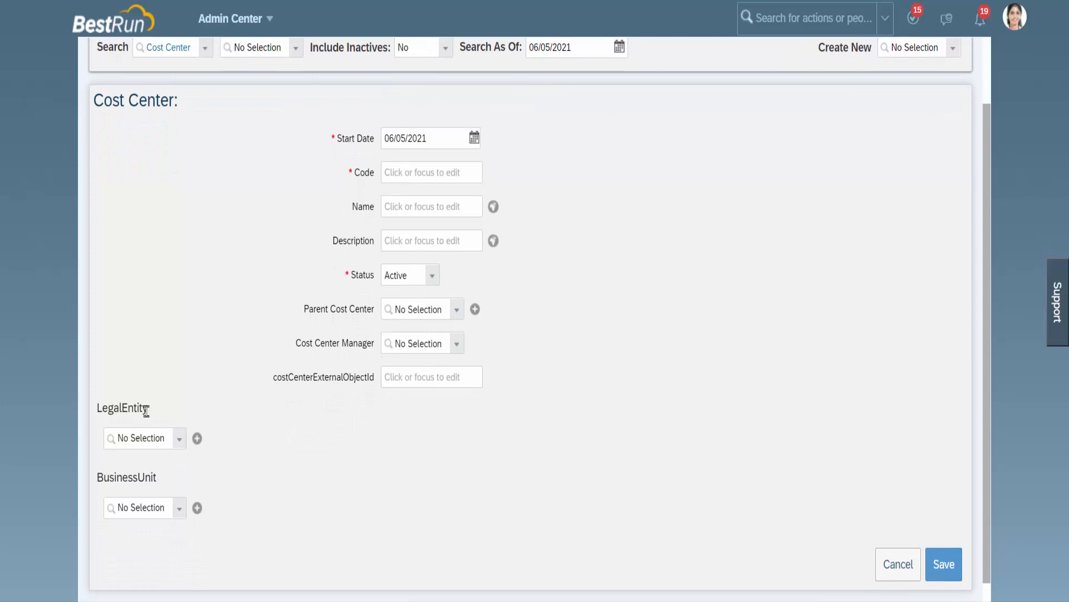
left_click_drag(147, 408, 103, 410)
left_click_drag(158, 477, 115, 477)
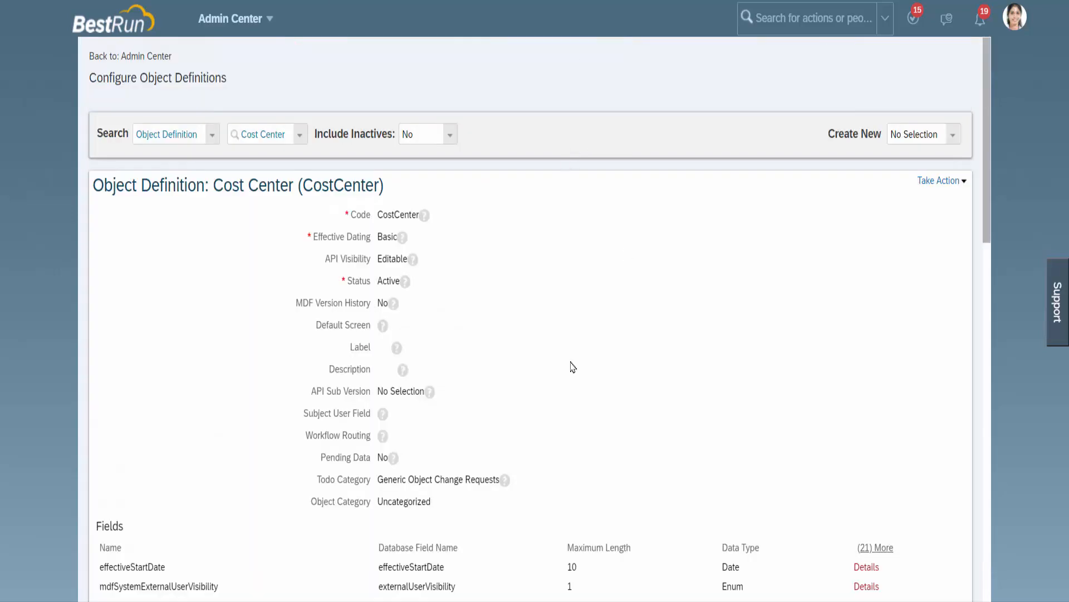
Step: Return to the Cost Center object definition, edit it with Make Correction and open the cust_BusinessUnit association's details
scroll(573, 341, "down", 1)
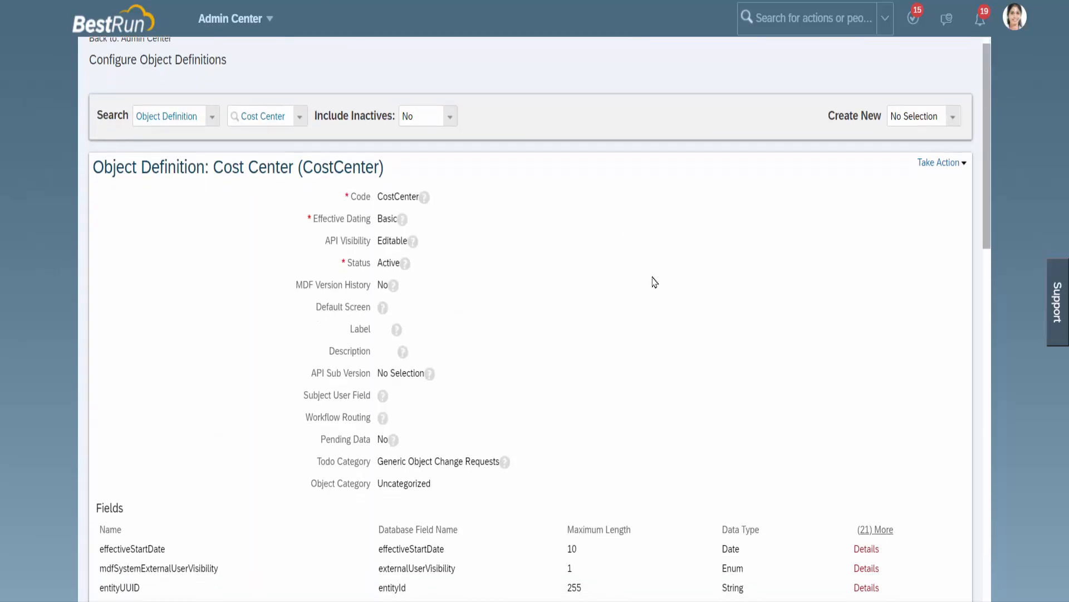
left_click(936, 165)
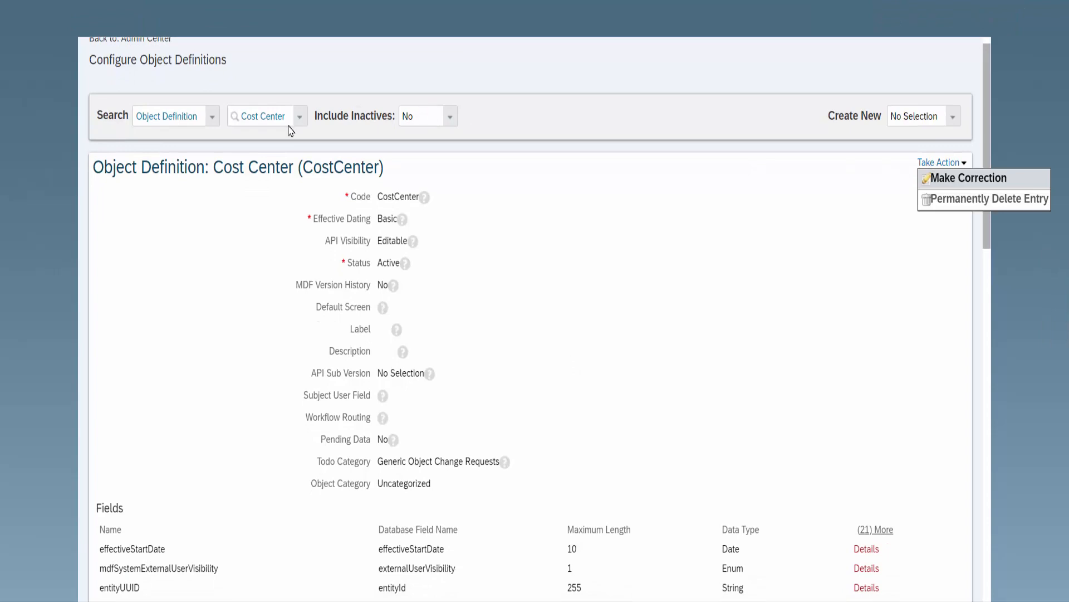
left_click(945, 179)
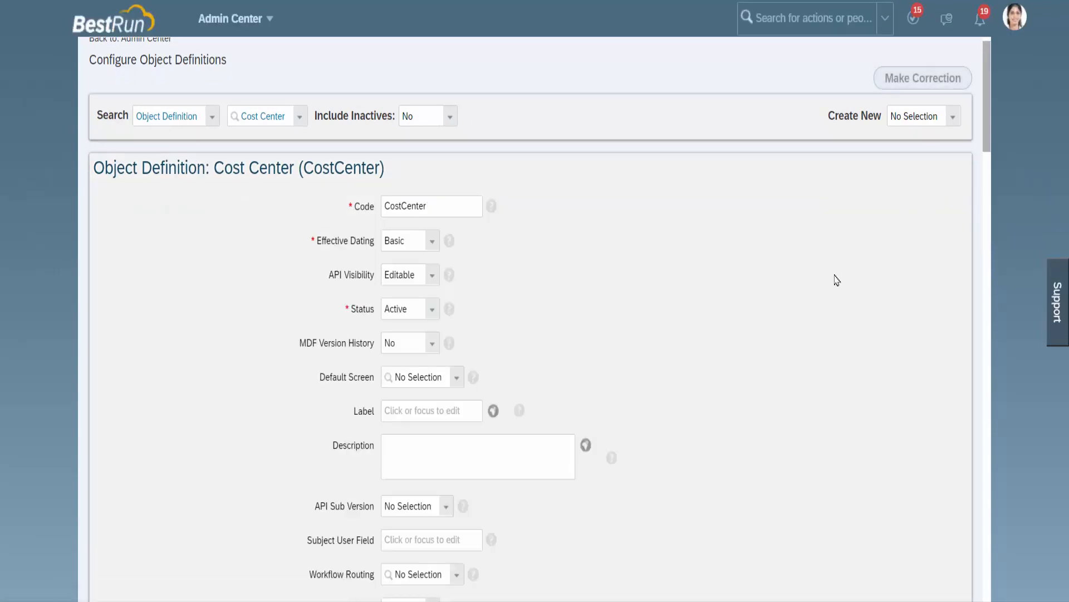
scroll(751, 351, "down", 5)
scroll(753, 348, "down", 15)
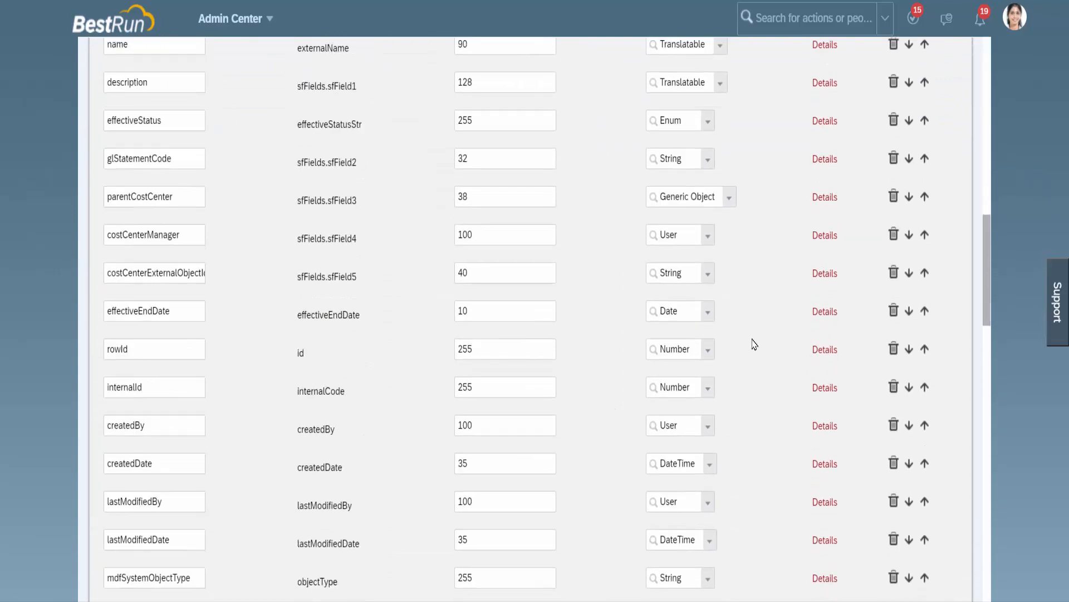
scroll(757, 326, "down", 5)
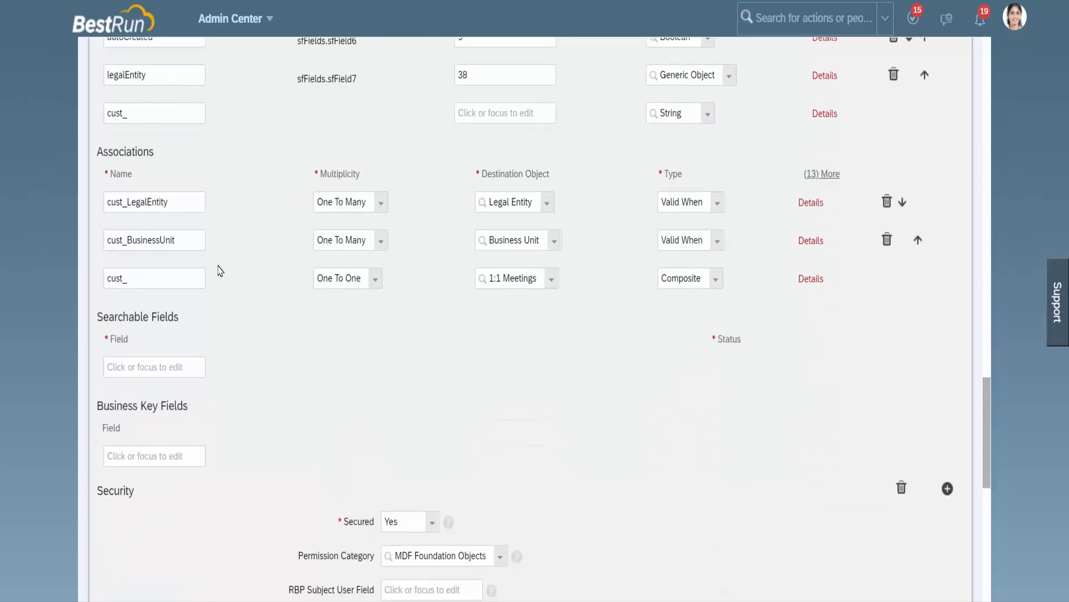
left_click(816, 244)
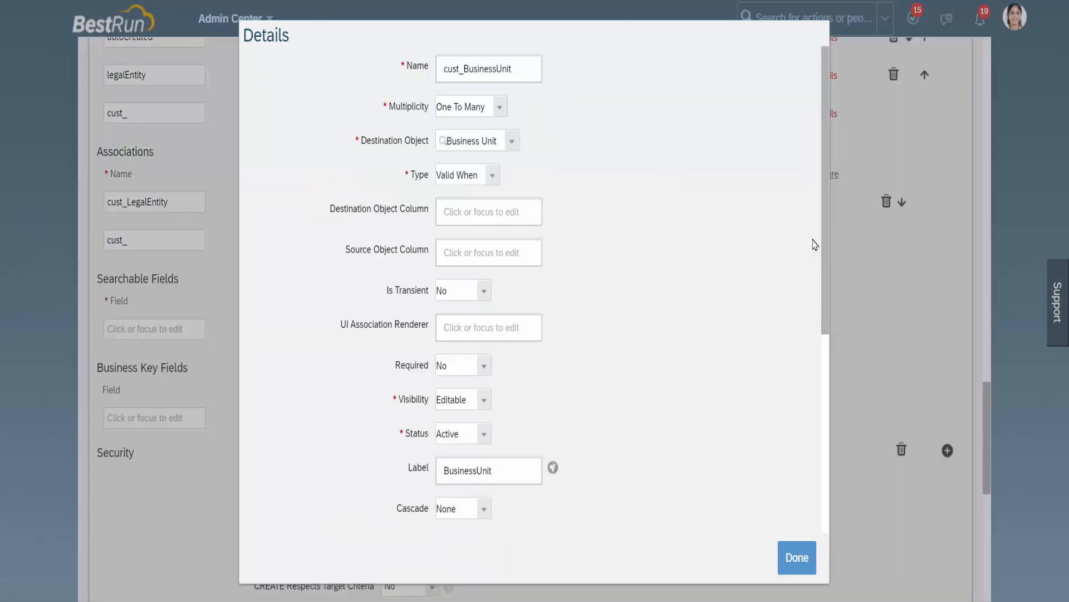
Step: Review the Condition section of the cust_BusinessUnit association's details and the BusinessUnit field on the new Cost Center form in Manage Data
scroll(677, 385, "down", 3)
scroll(678, 387, "down", 3)
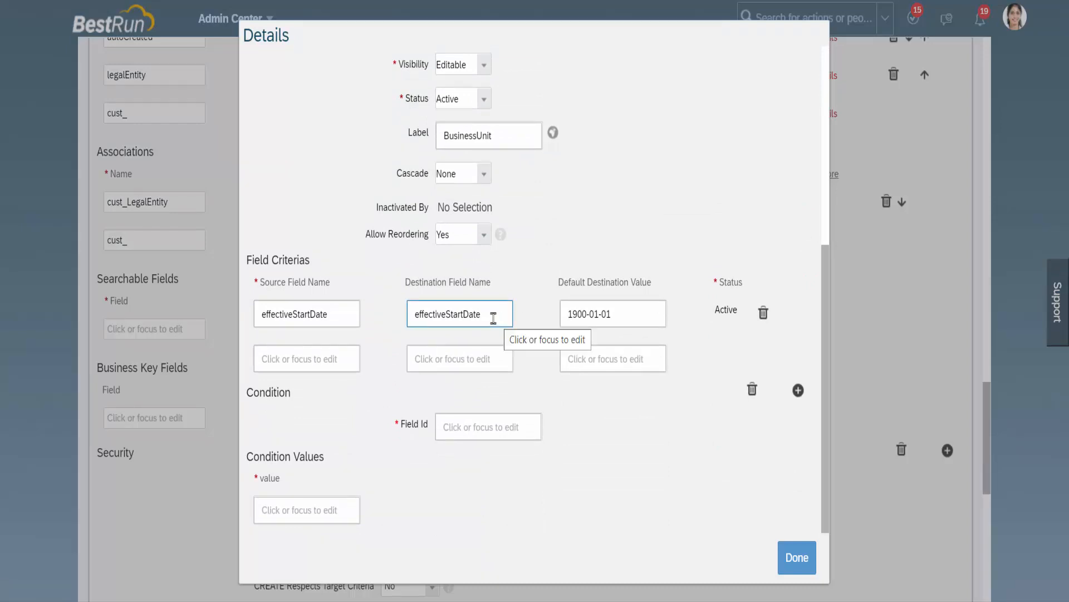
left_click(462, 427)
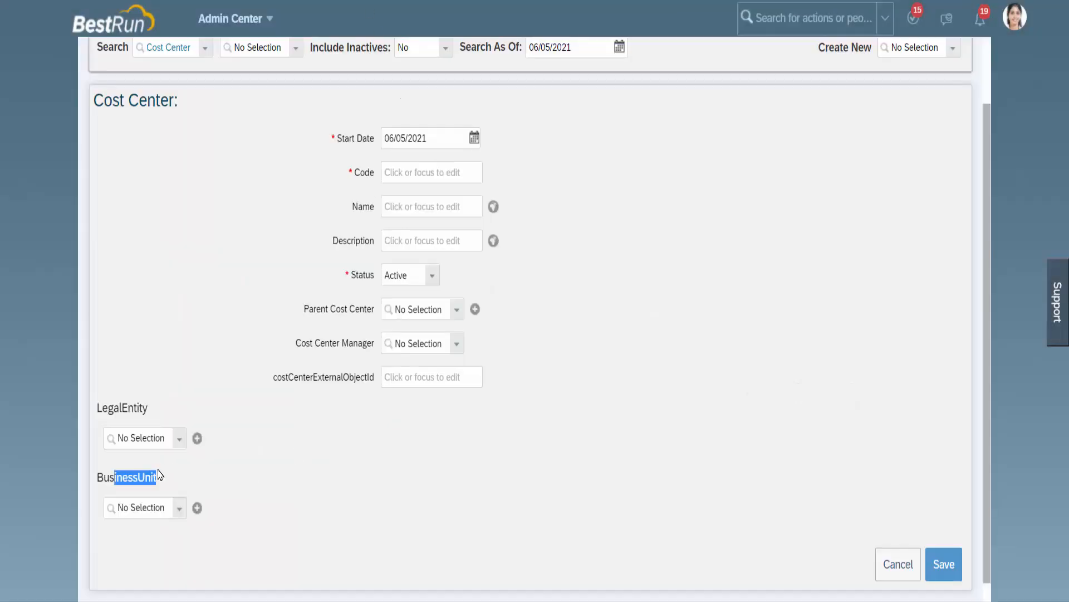
left_click_drag(160, 475, 198, 504)
left_click(185, 470)
left_click(258, 504)
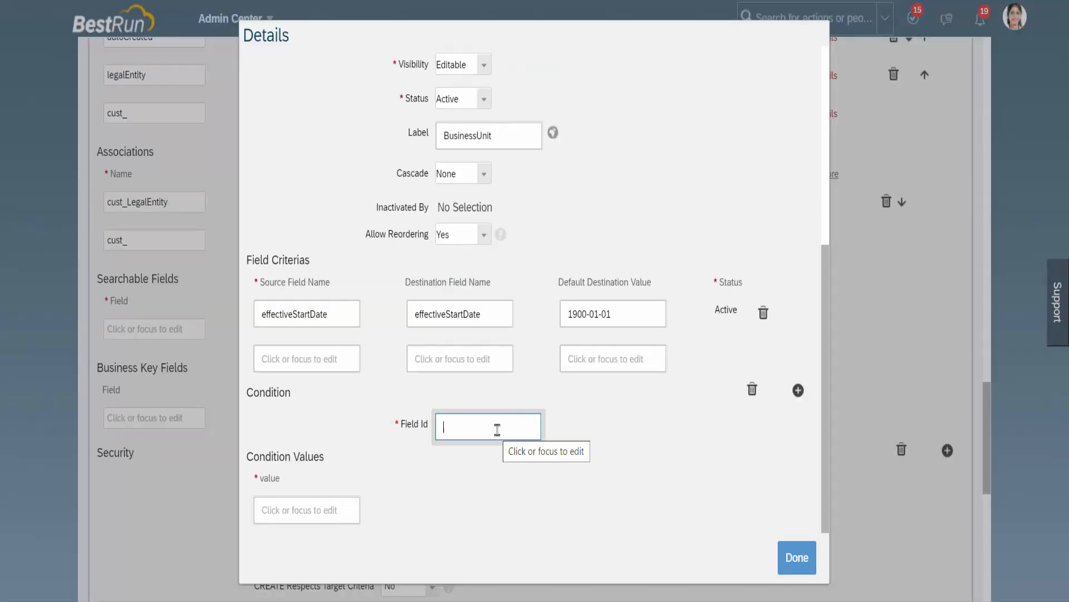
Step: Close the association's details and copy the externalCode field name from the Cost Center object definition's field list
scroll(586, 284, "up", 5)
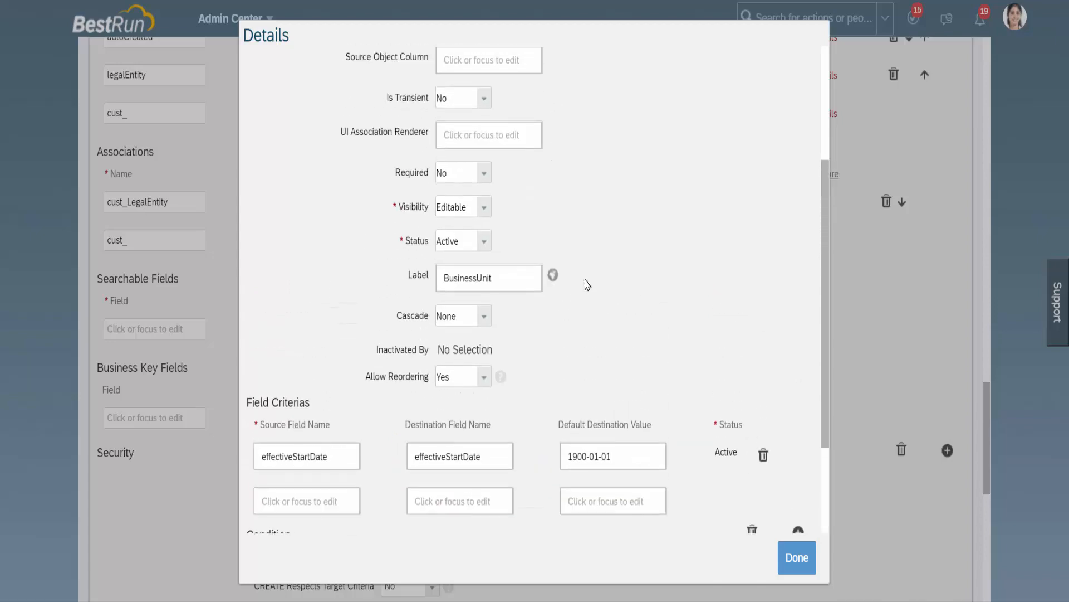
scroll(586, 283, "up", 1)
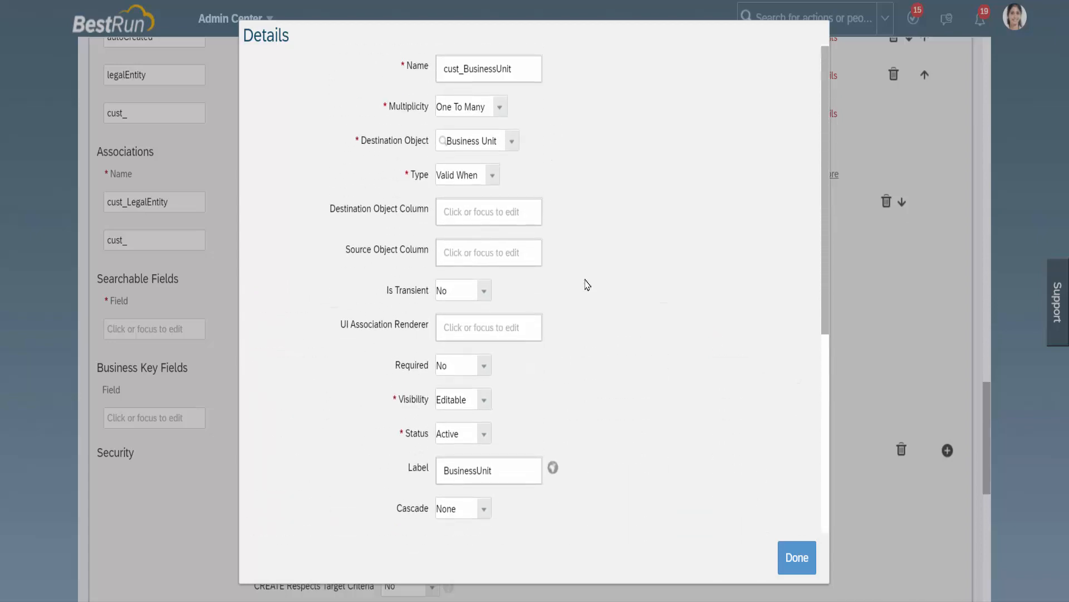
left_click(810, 568)
scroll(568, 386, "up", 10)
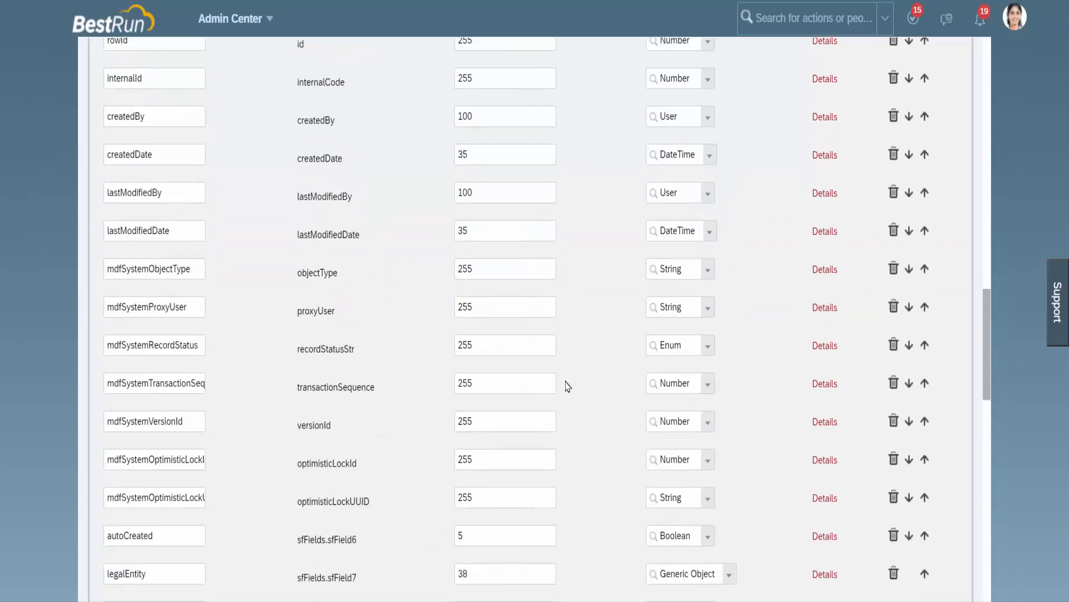
scroll(568, 386, "up", 5)
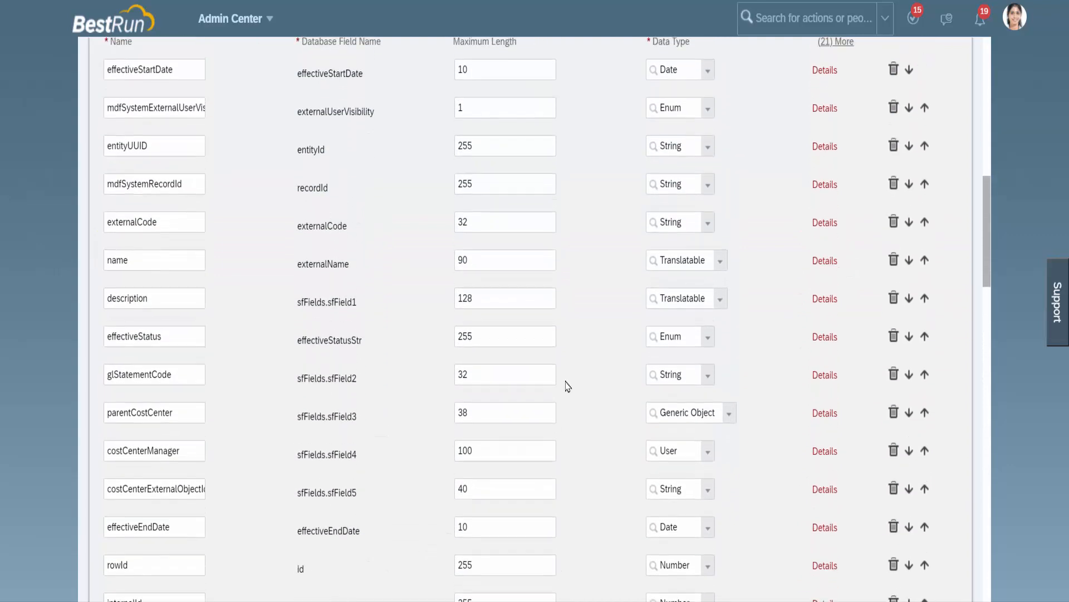
scroll(568, 386, "up", 1)
left_click_drag(177, 315, 99, 325)
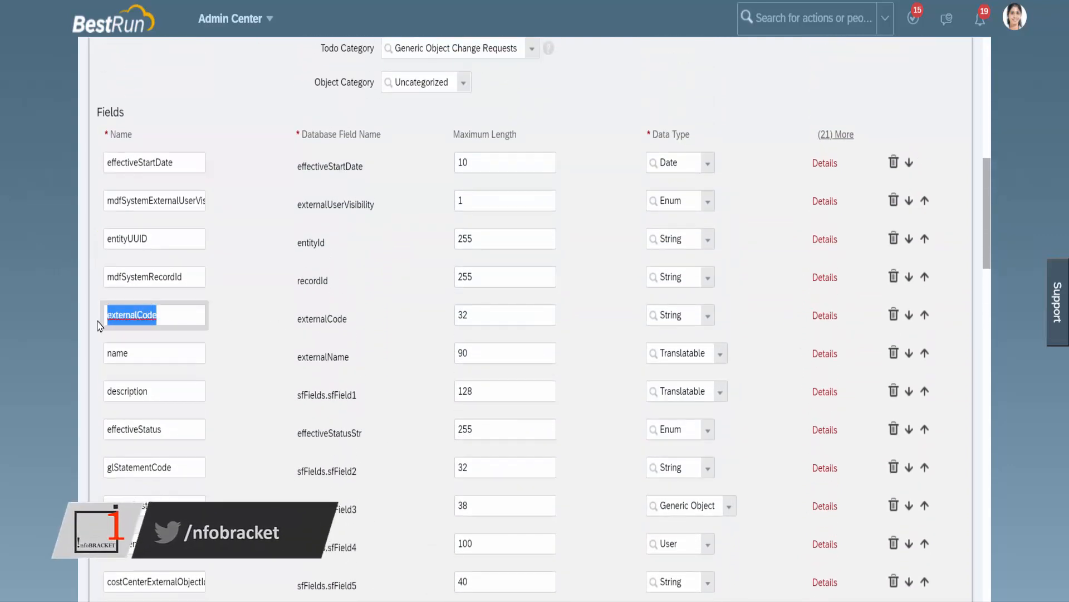
scroll(400, 212, "up", 10)
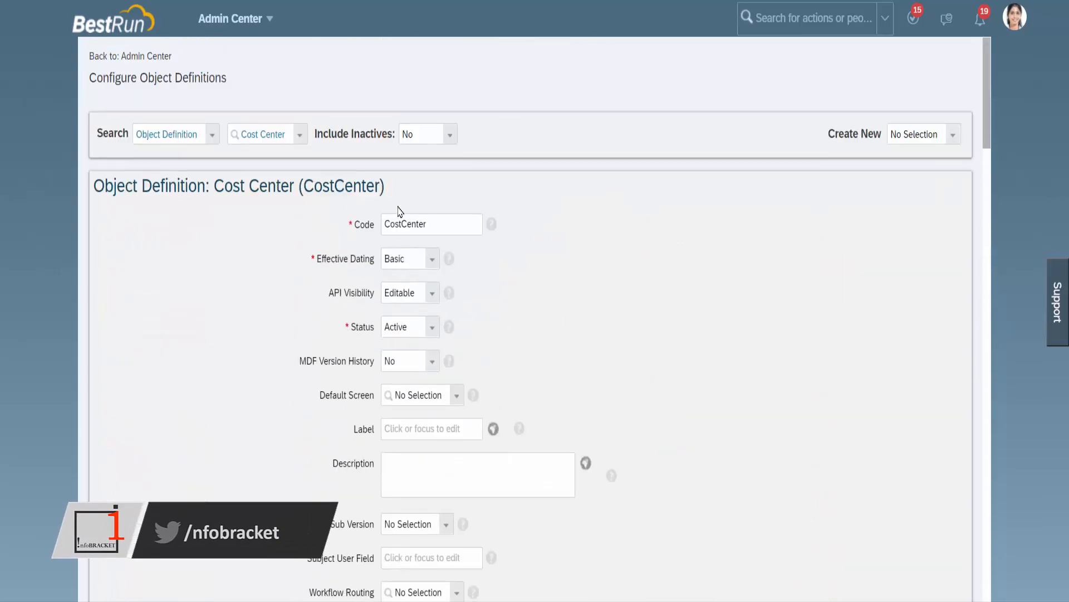
left_click_drag(96, 78, 335, 76)
scroll(627, 340, "down", 10)
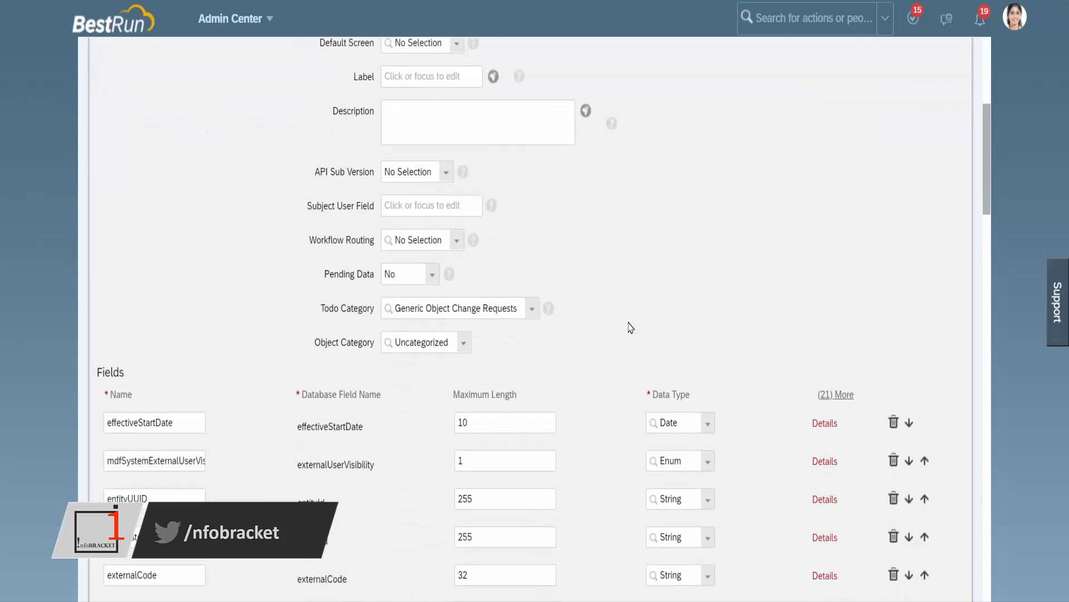
scroll(631, 322, "down", 2)
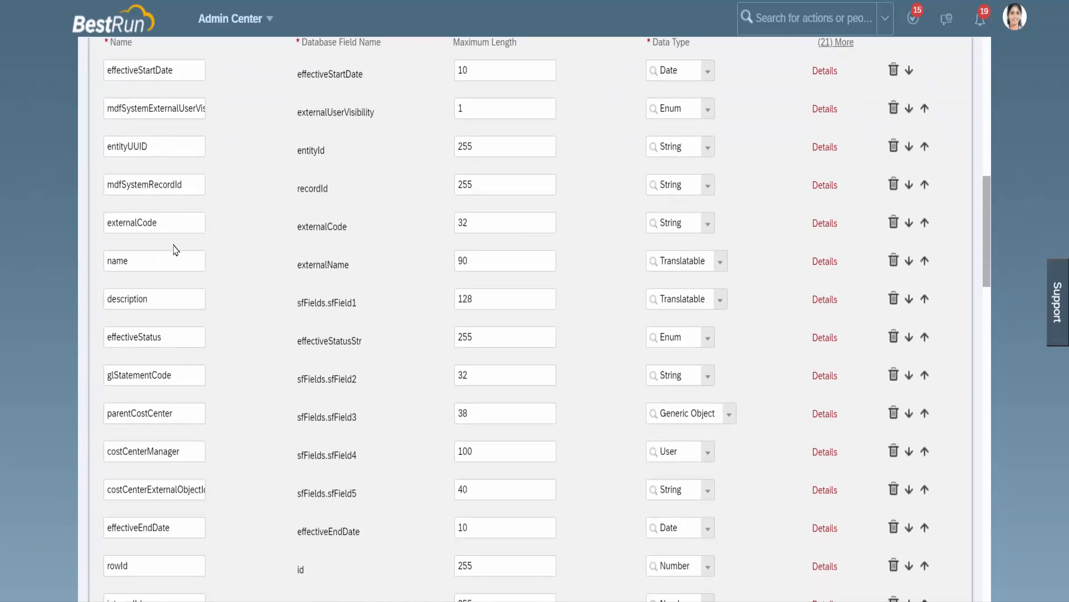
left_click_drag(163, 225, 91, 231)
key("ctrl+c")
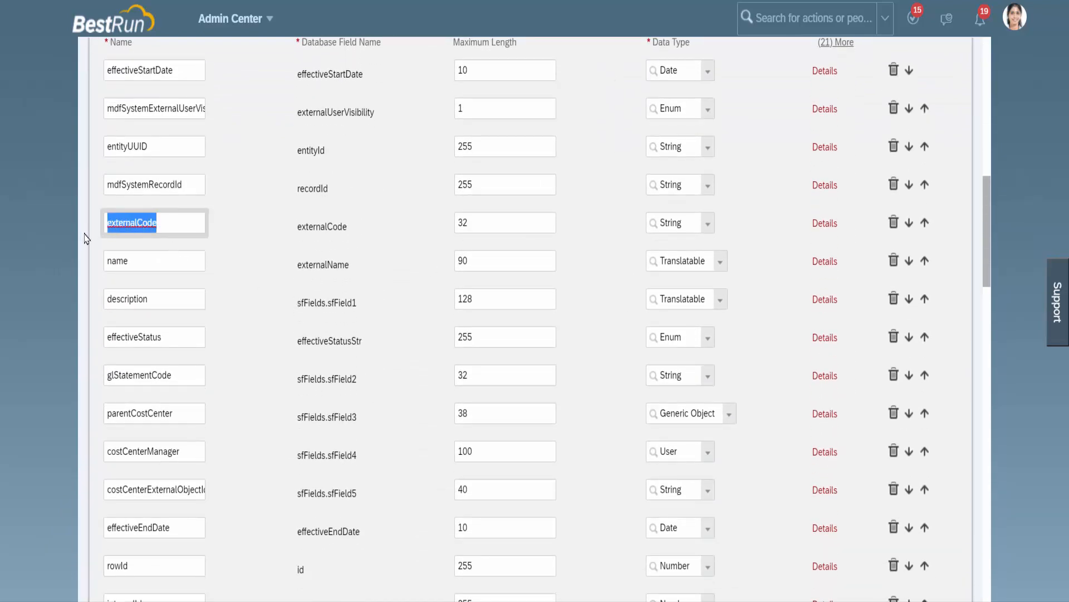
Step: Reopen the cust_BusinessUnit association's details and set the condition's Field Id to externalCode
scroll(494, 451, "down", 20)
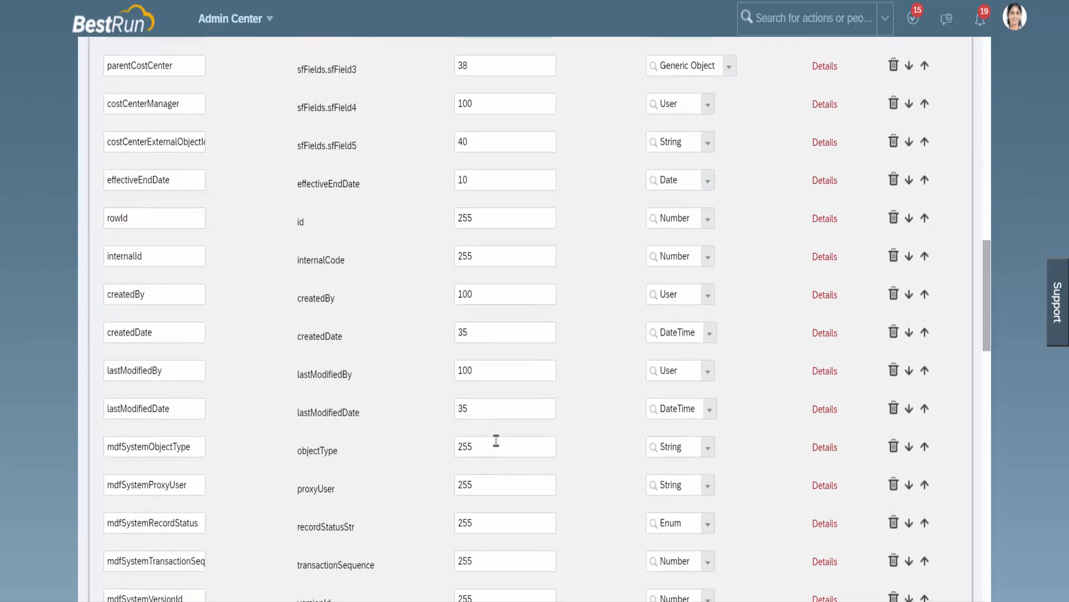
scroll(499, 435, "down", 10)
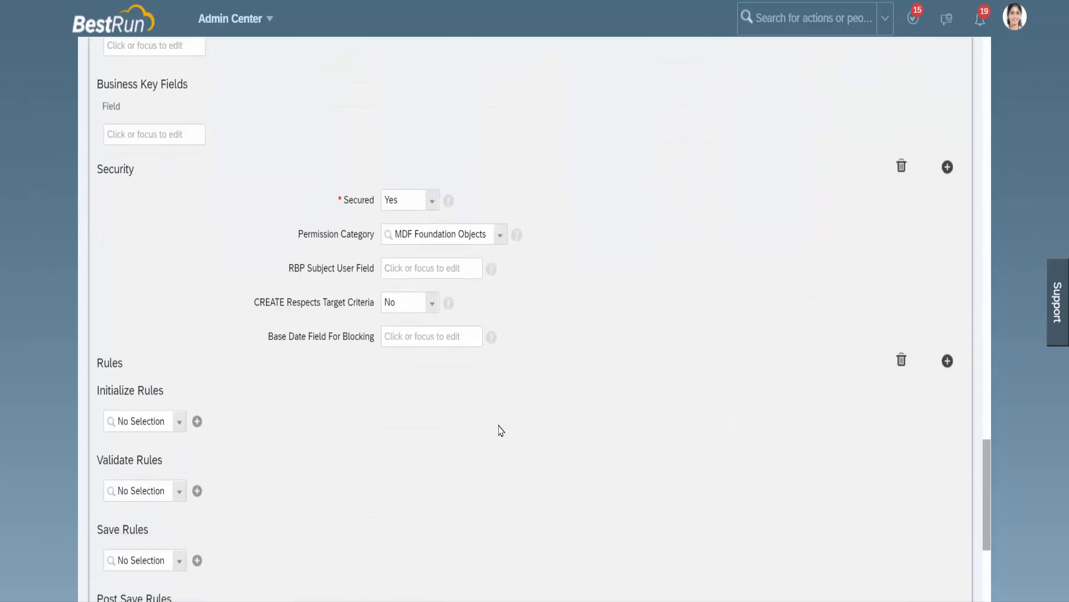
scroll(501, 425, "up", 9)
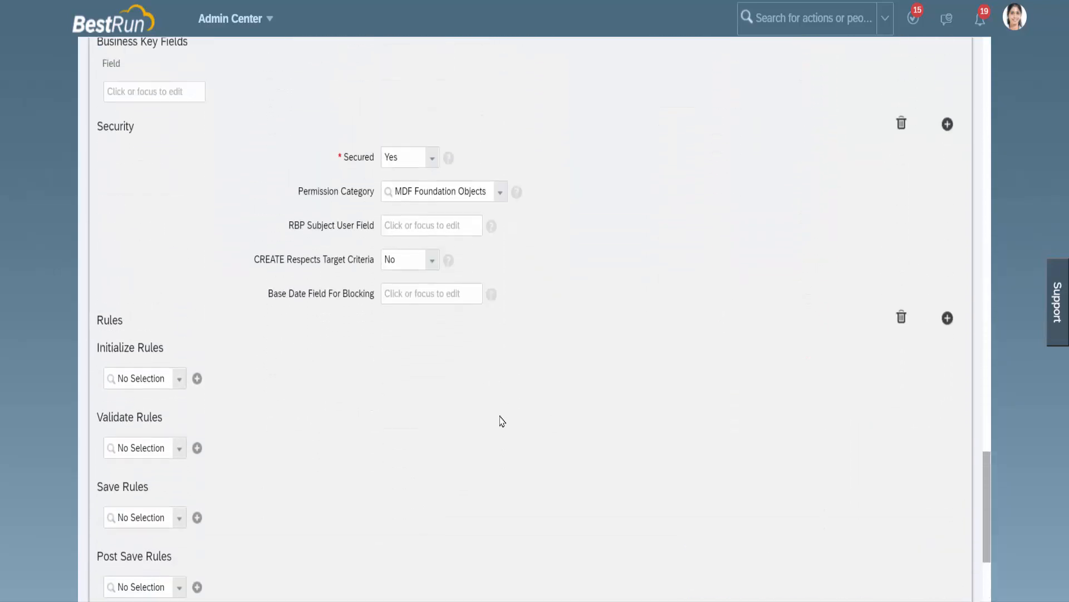
scroll(500, 420, "up", 1)
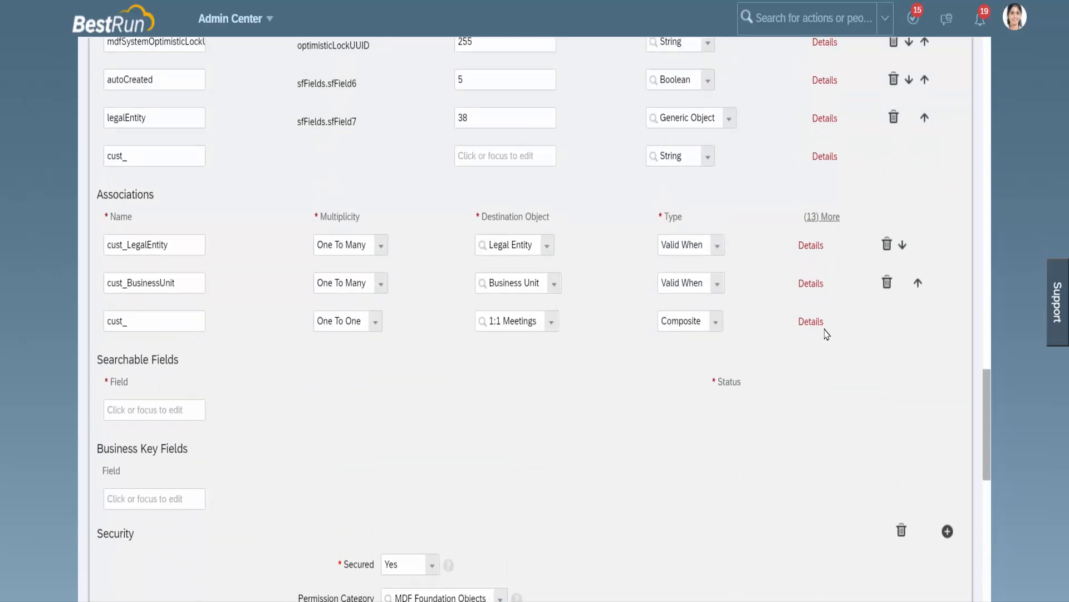
left_click(811, 284)
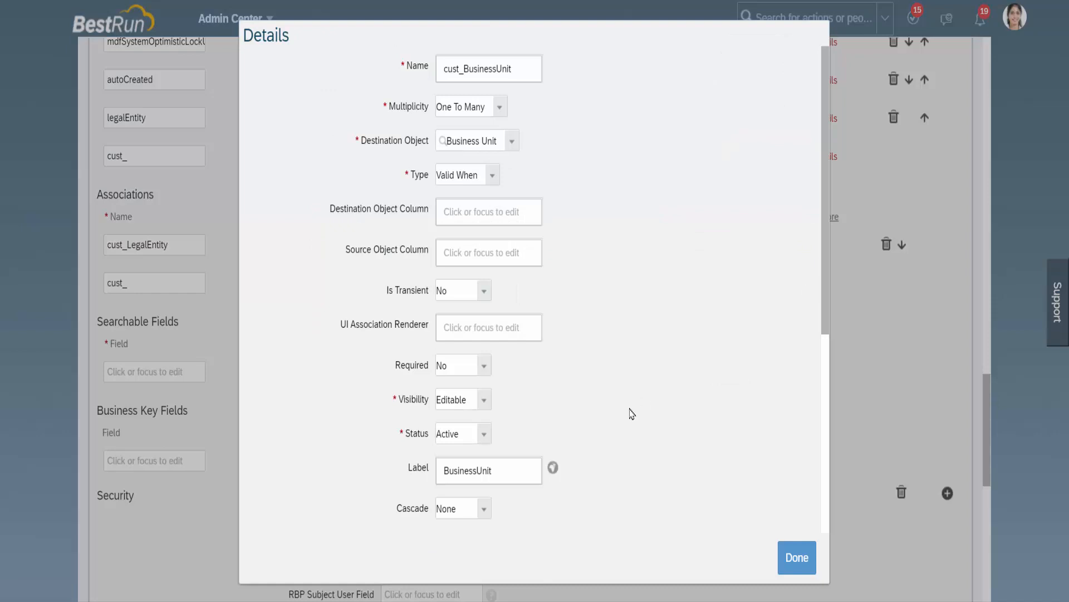
scroll(632, 404, "down", 6)
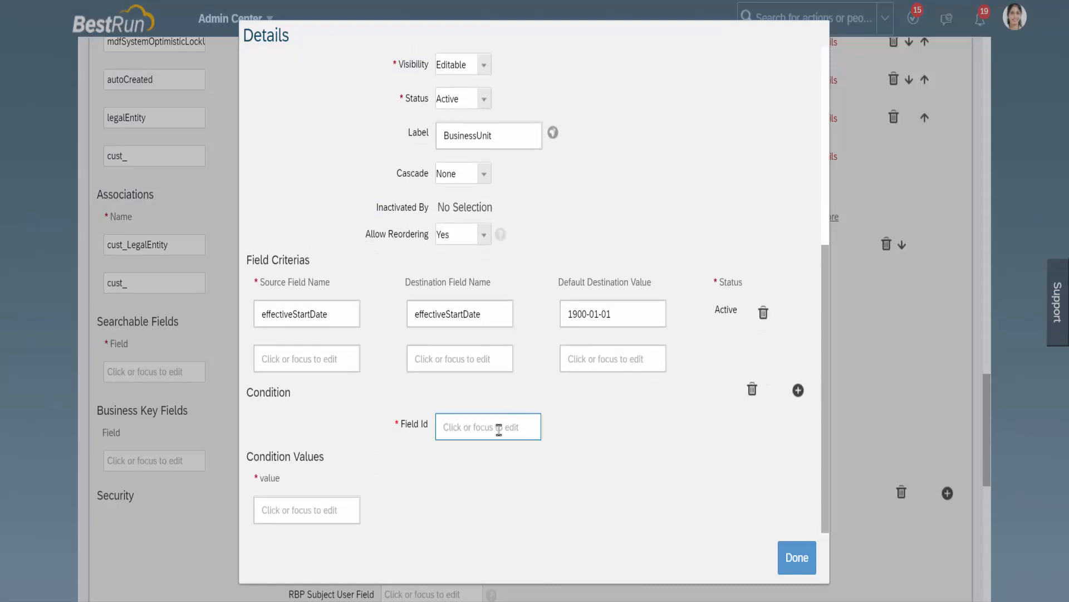
left_click(499, 431)
key("ctrl+v")
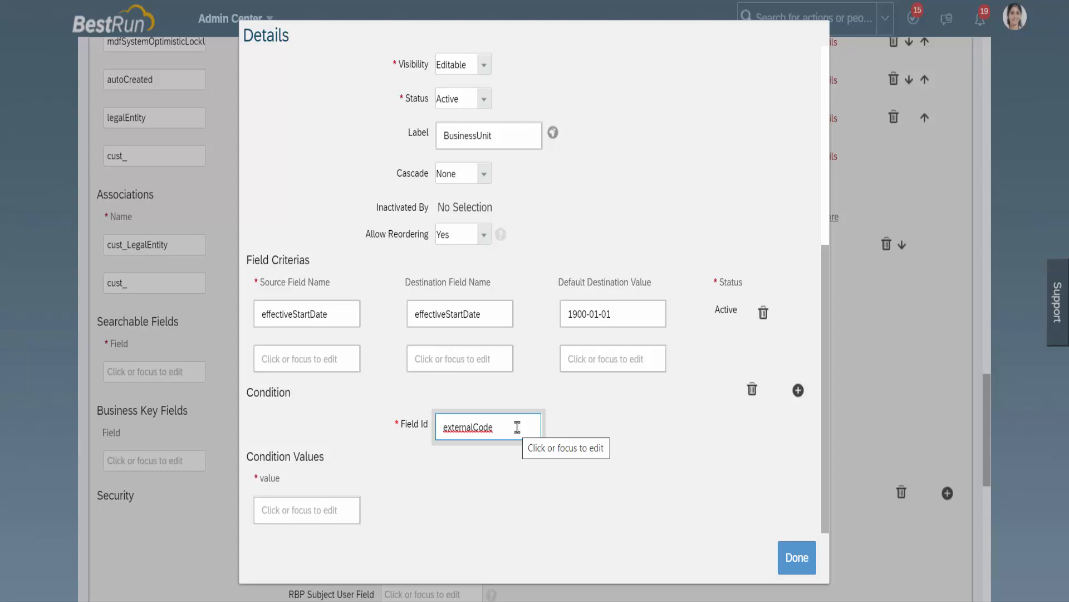
double_click(517, 427)
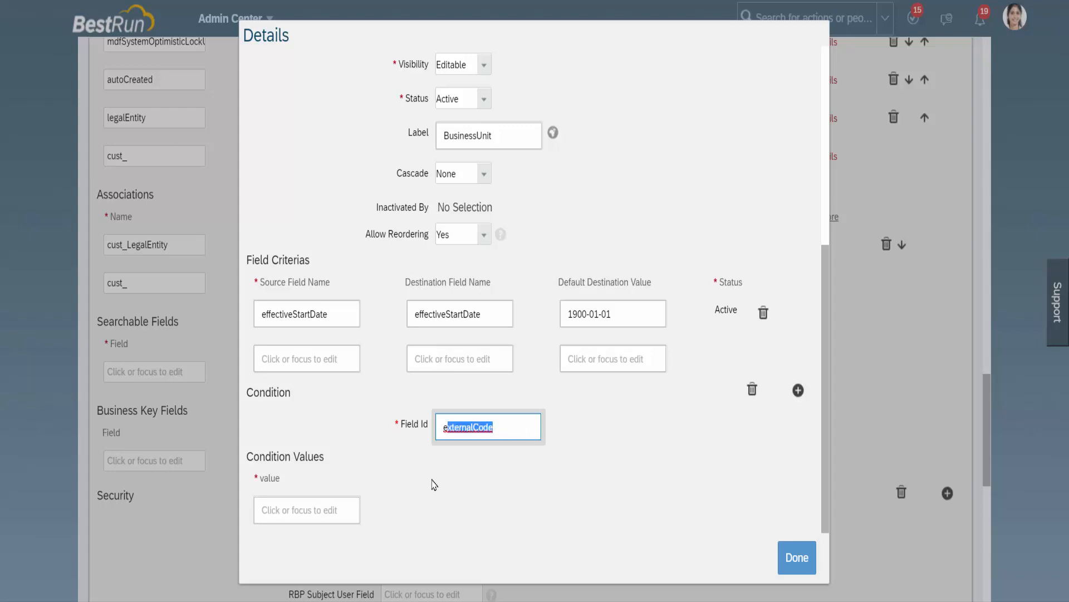
left_click(346, 505)
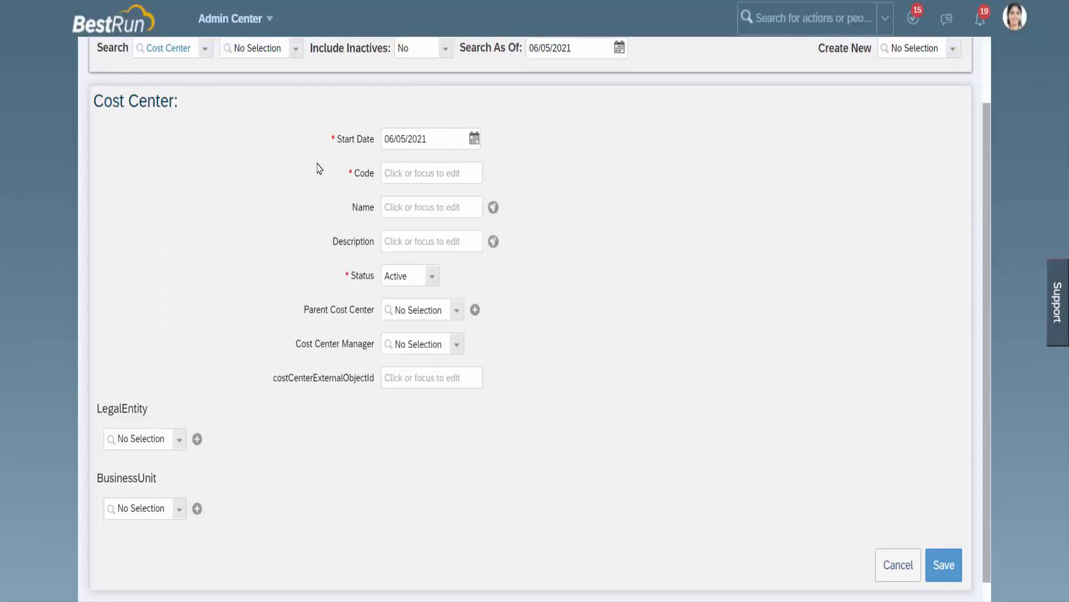
Step: Find the existing cost center MA_7757 in Manage Data and open its record
scroll(318, 167, "up", 2)
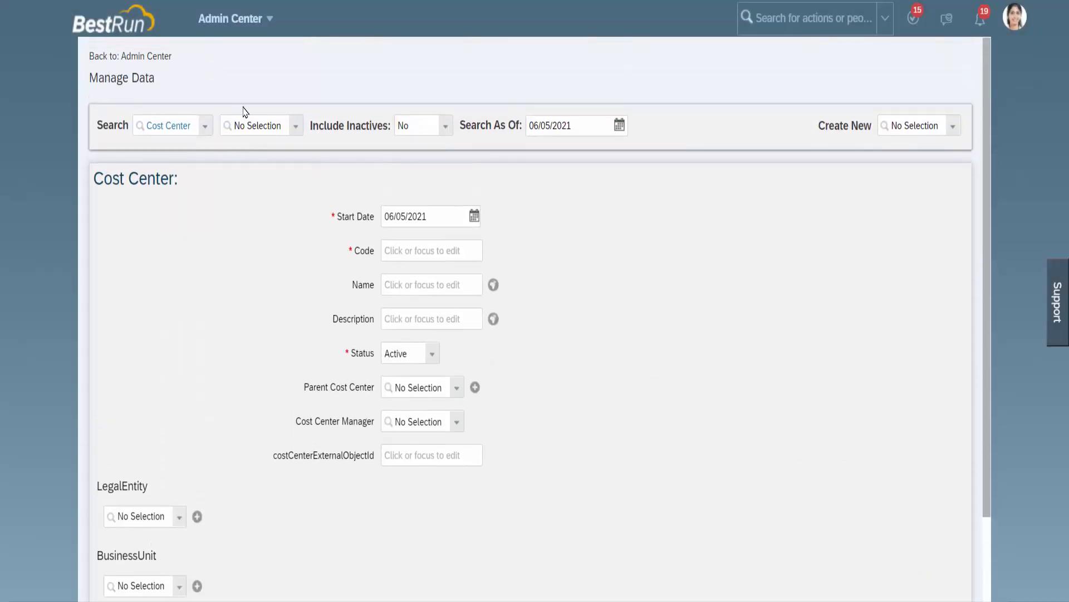
left_click(297, 130)
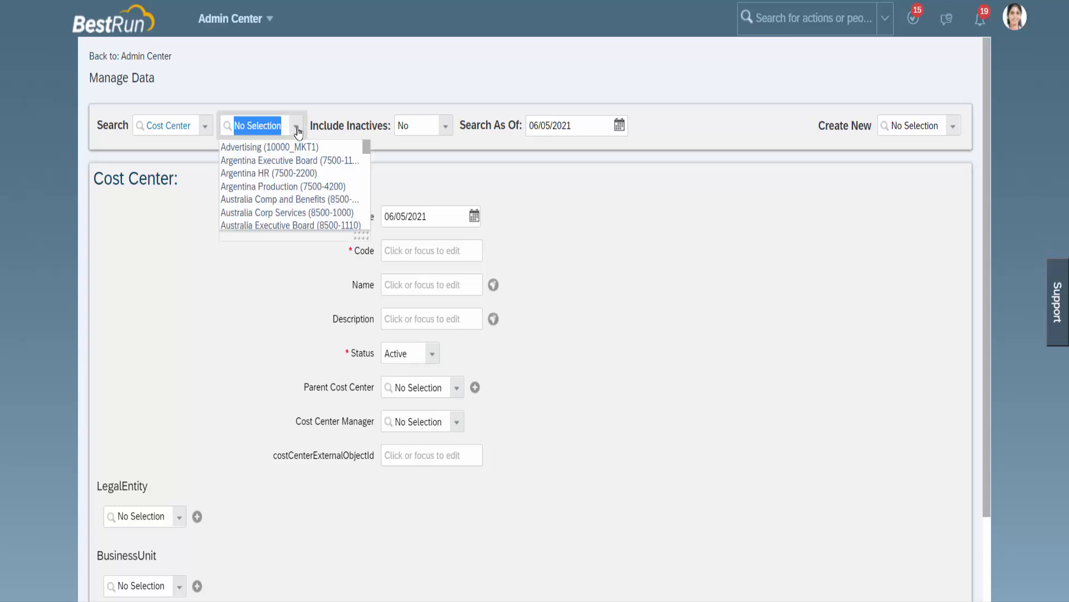
type("MA_")
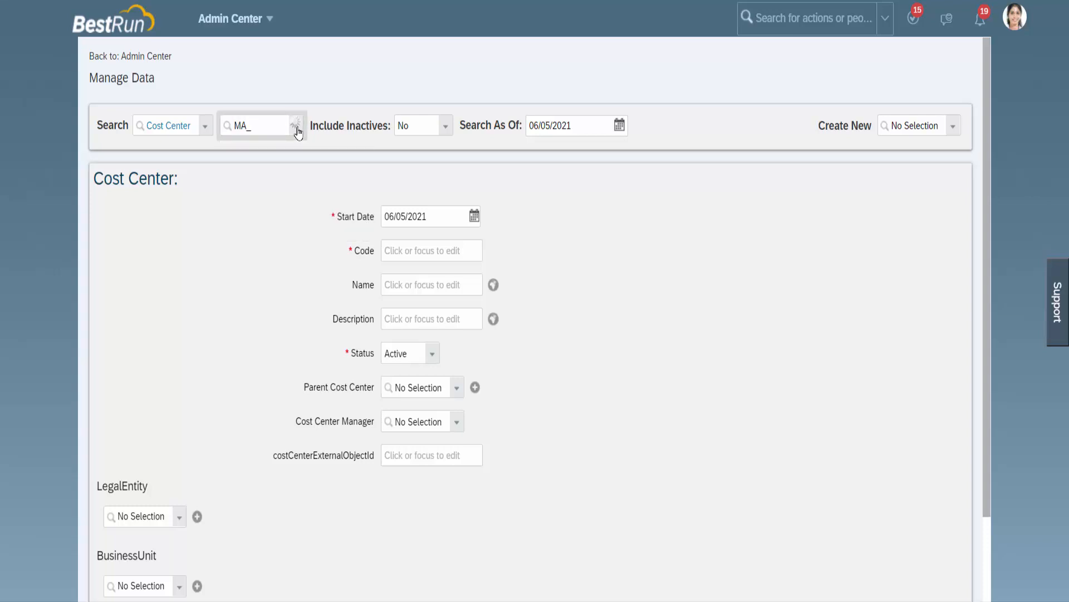
type("7757")
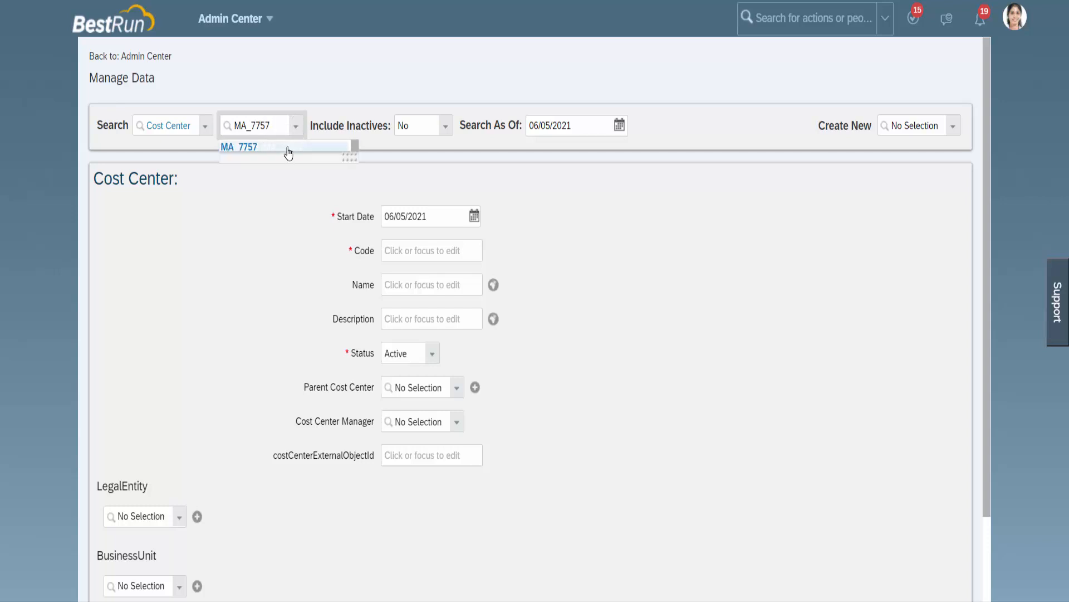
left_click(288, 152)
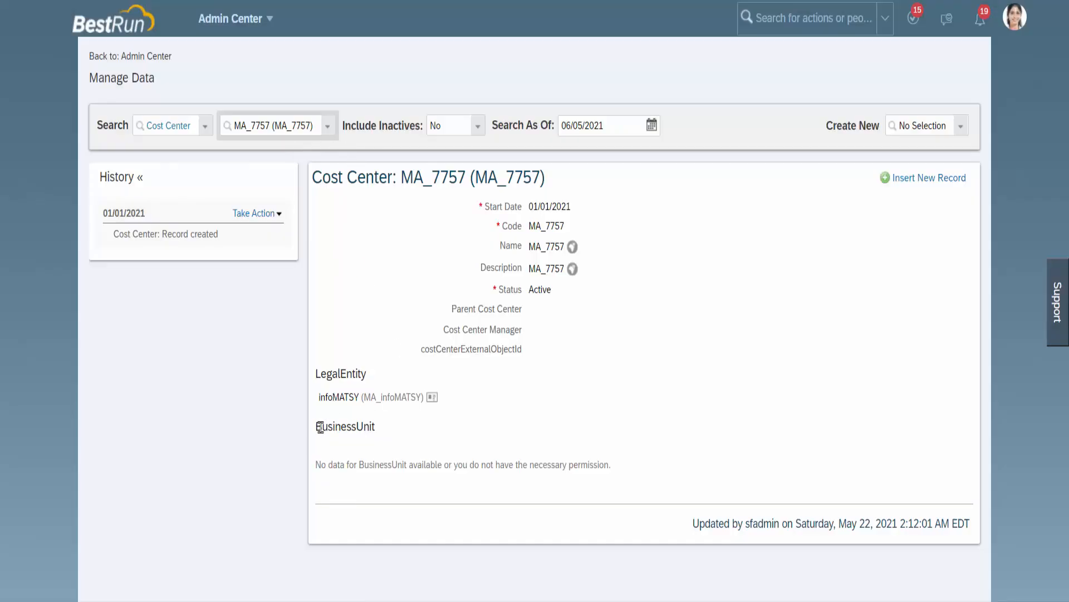
Step: Check the BusinessUnit section of the MA_7757 record and copy the cost center's code
left_click_drag(319, 427, 376, 428)
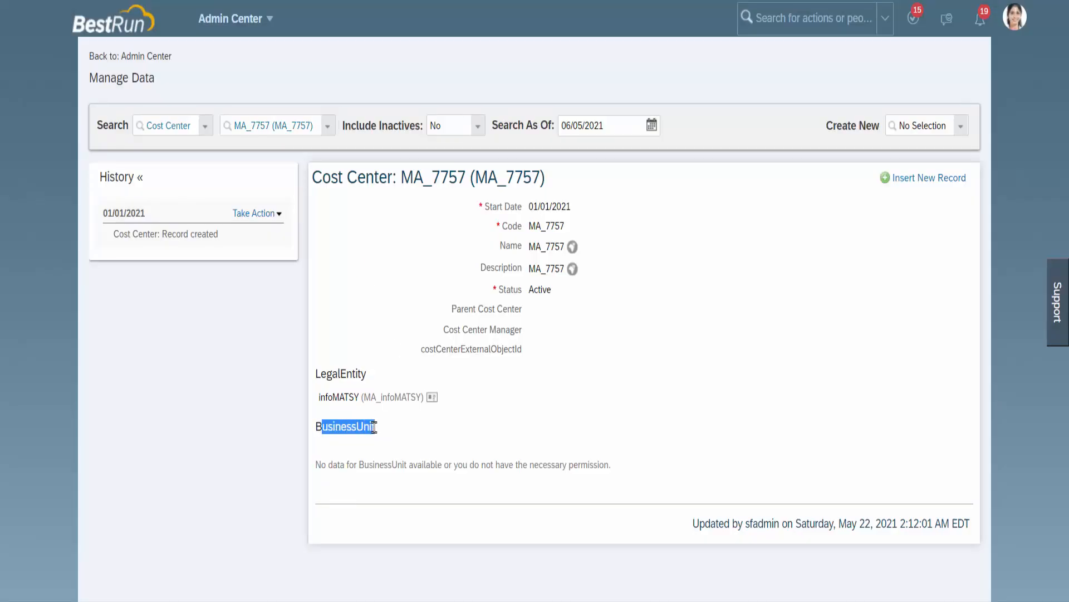
left_click_drag(315, 124, 298, 126)
left_click(299, 126)
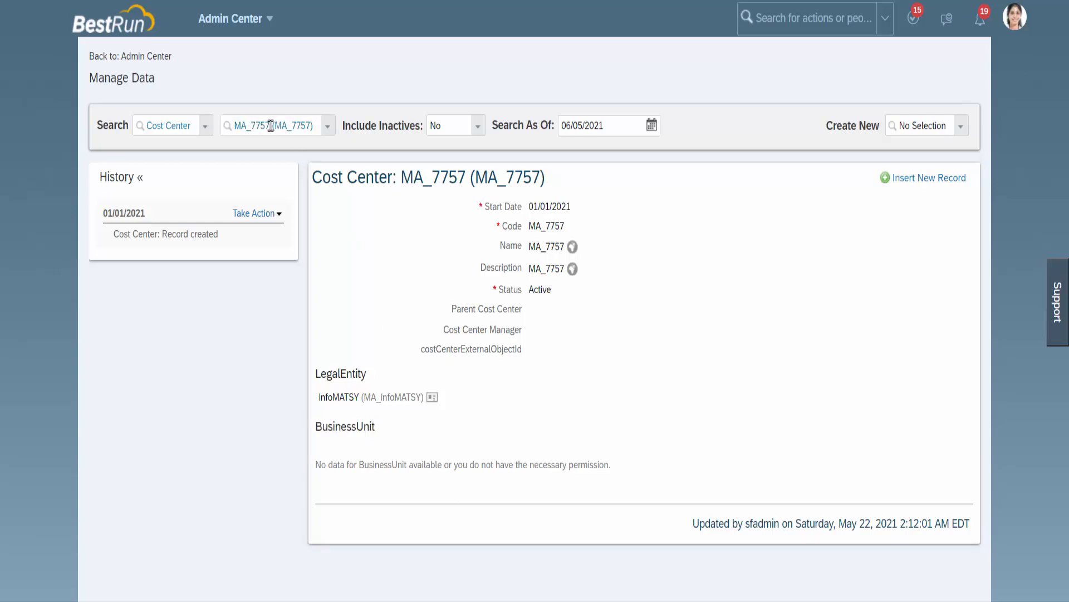
left_click_drag(234, 125, 270, 126)
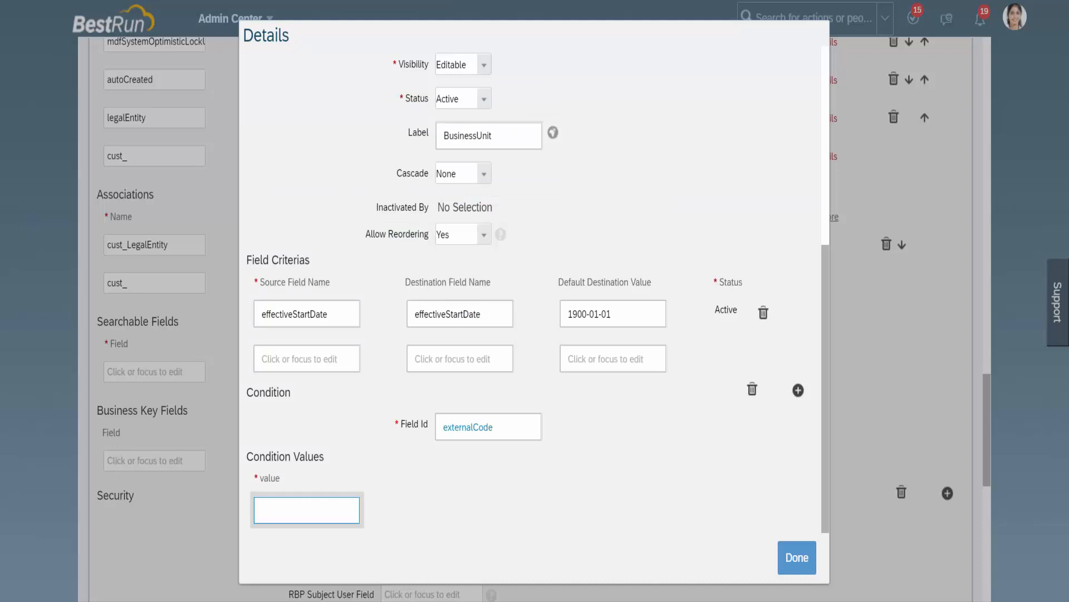
Step: Set the cust_BusinessUnit association's condition value to MA_7757 and save the Cost Center object definition
scroll(420, 282, "up", 6)
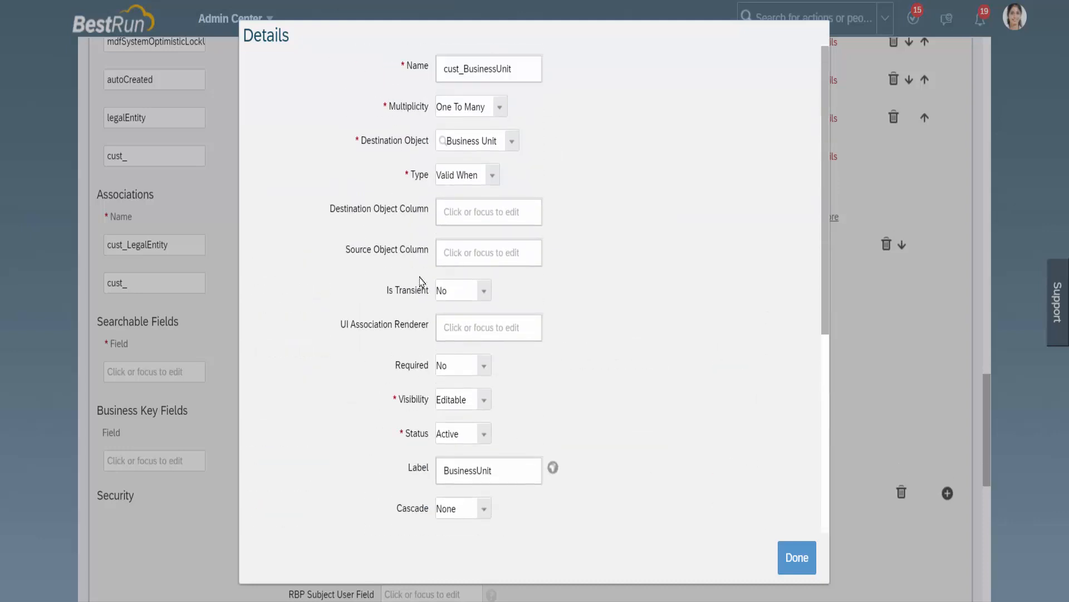
scroll(559, 377, "down", 5)
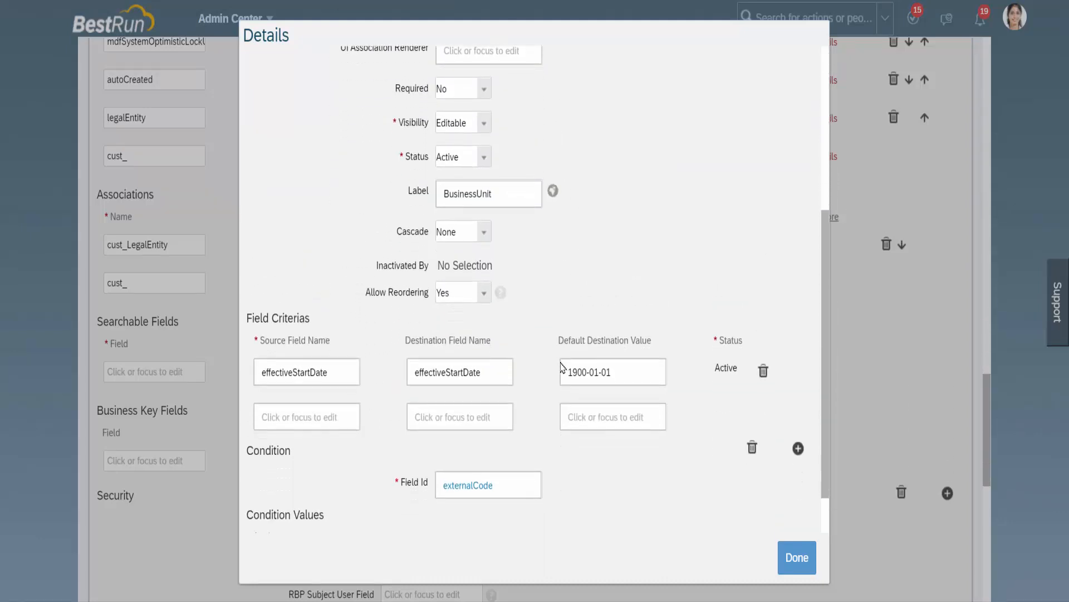
scroll(561, 368, "down", 1)
left_click(298, 506)
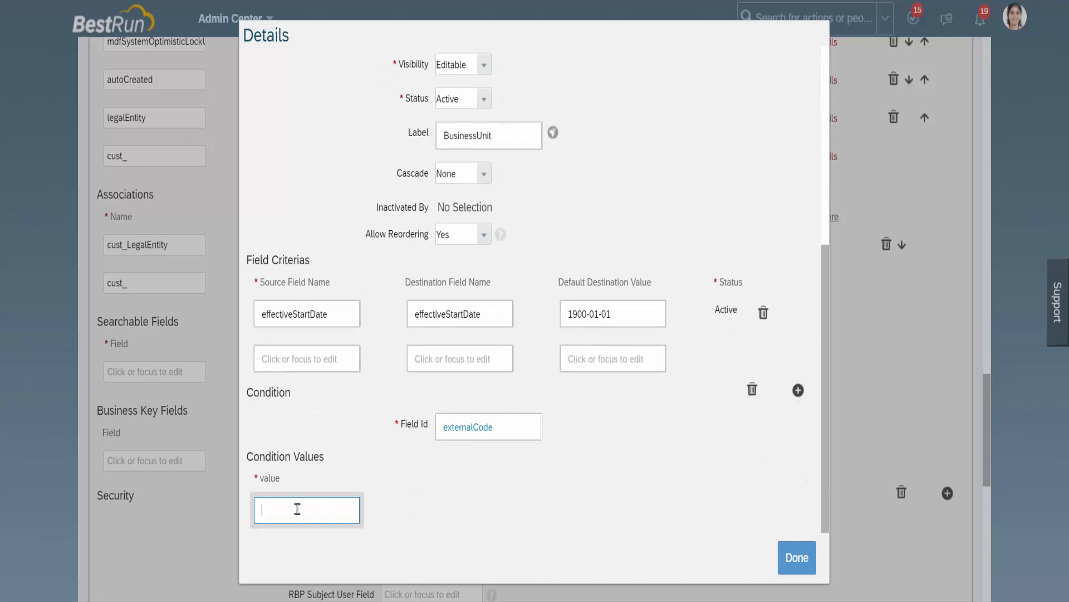
type("MA_7757")
left_click(797, 563)
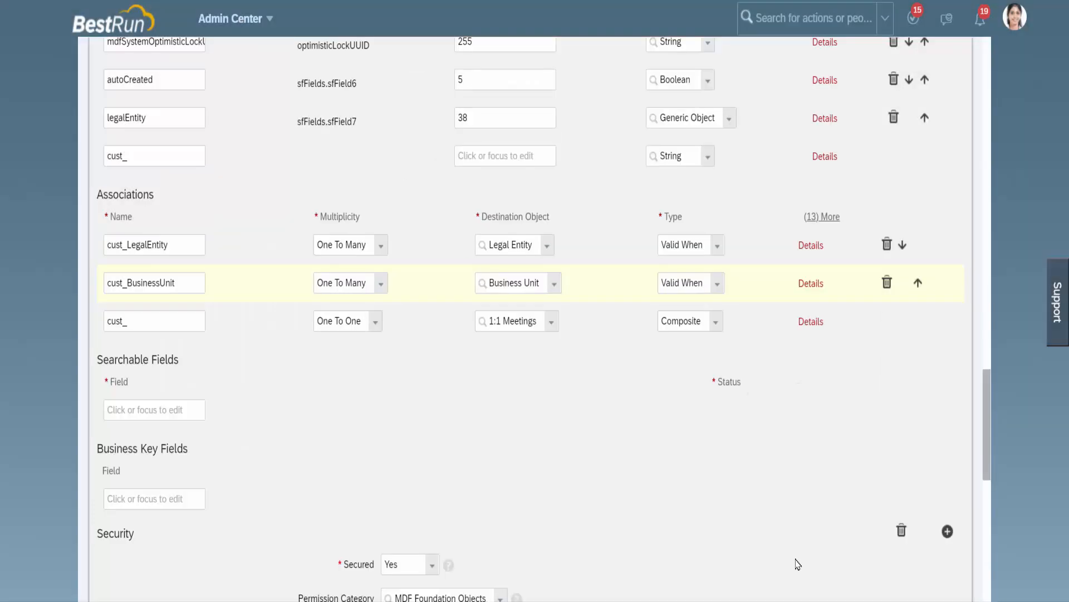
scroll(798, 563, "down", 10)
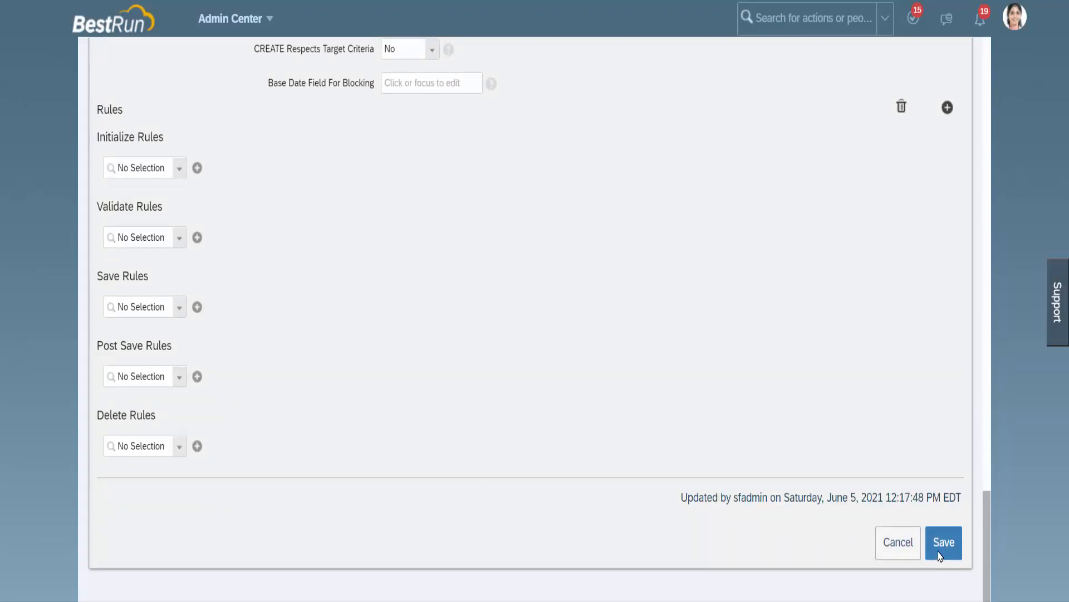
left_click(941, 556)
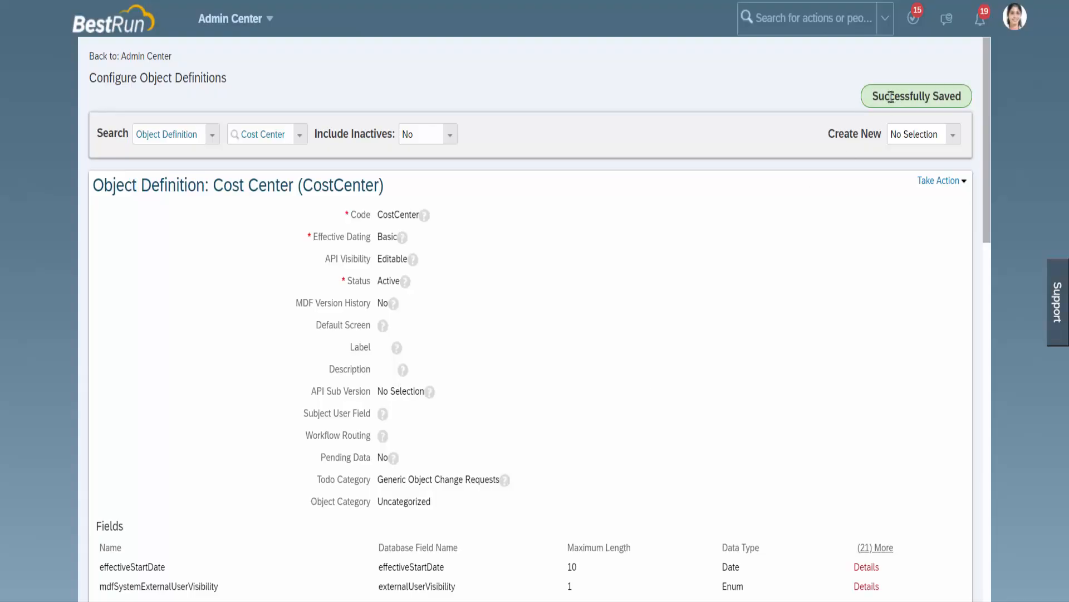
Step: Start a new Cost Center record in Manage Data and check its form for a BusinessUnit section
left_click_drag(872, 97, 963, 100)
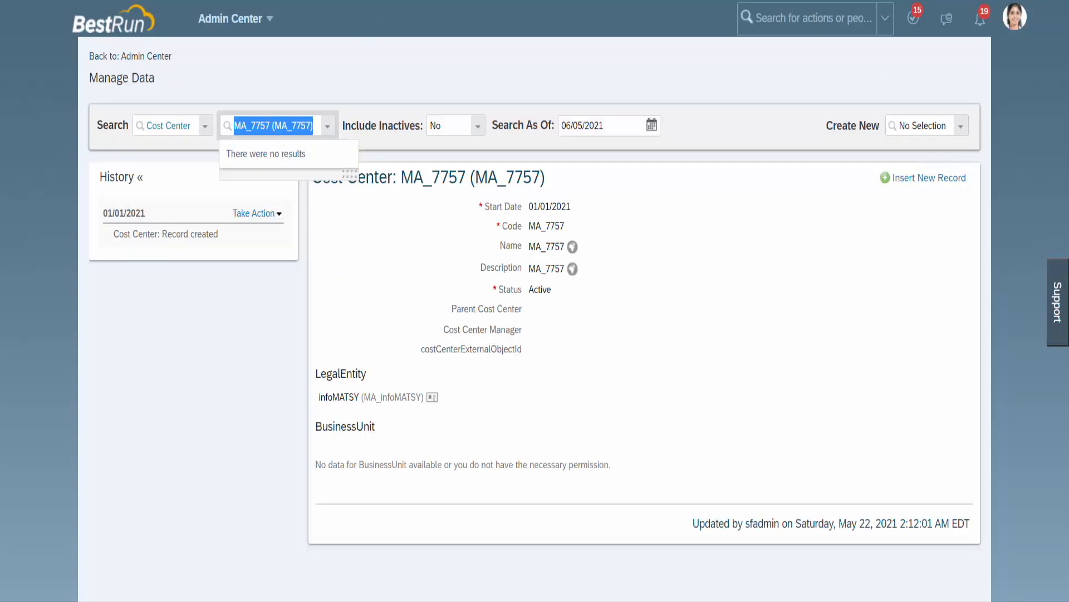
left_click(417, 71)
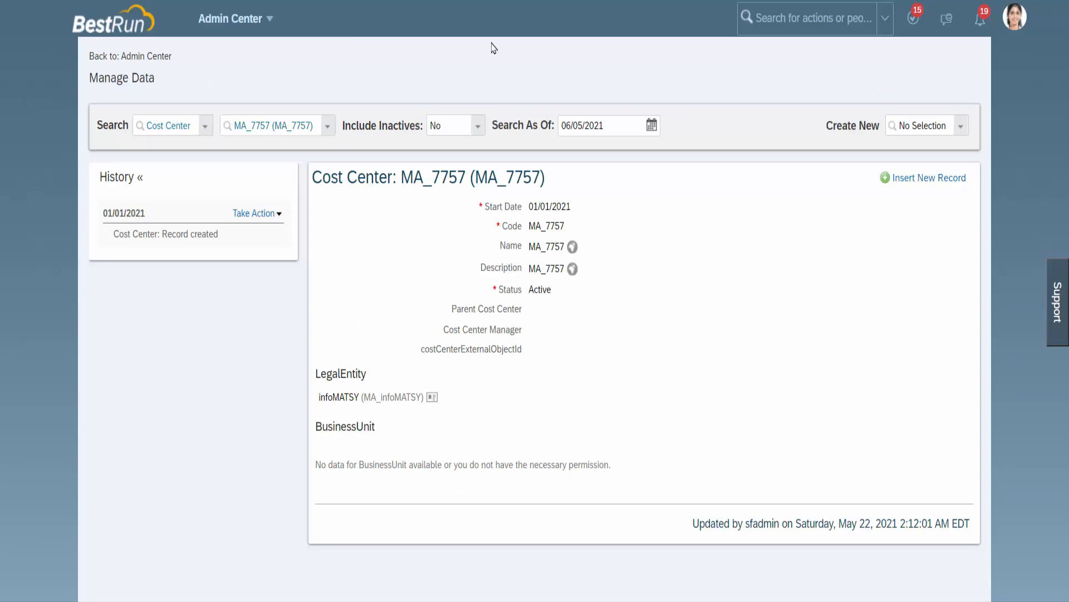
left_click(961, 128)
type("Co")
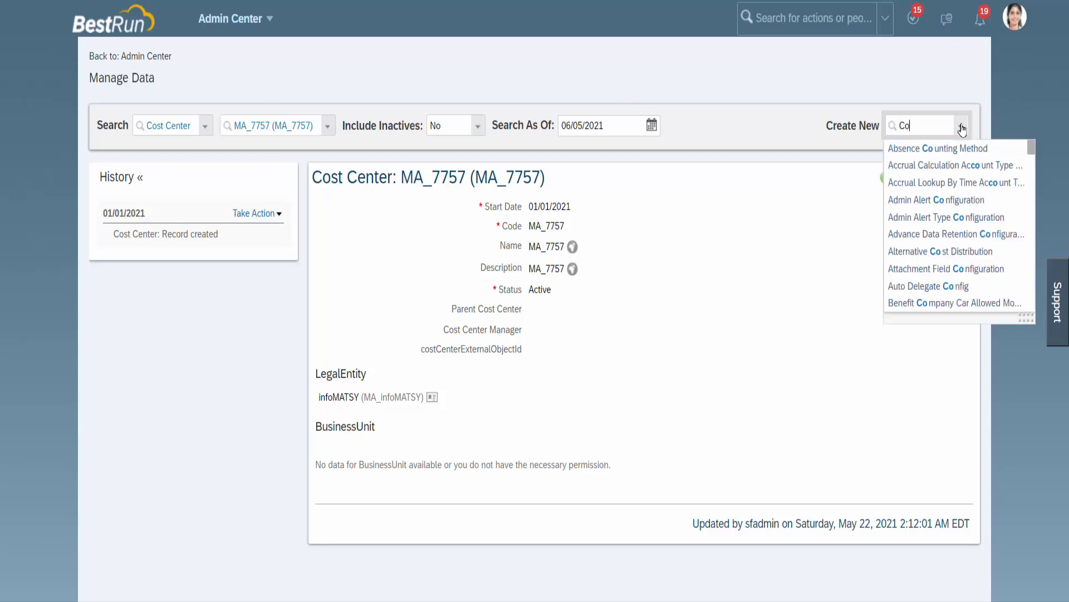
type("st cen")
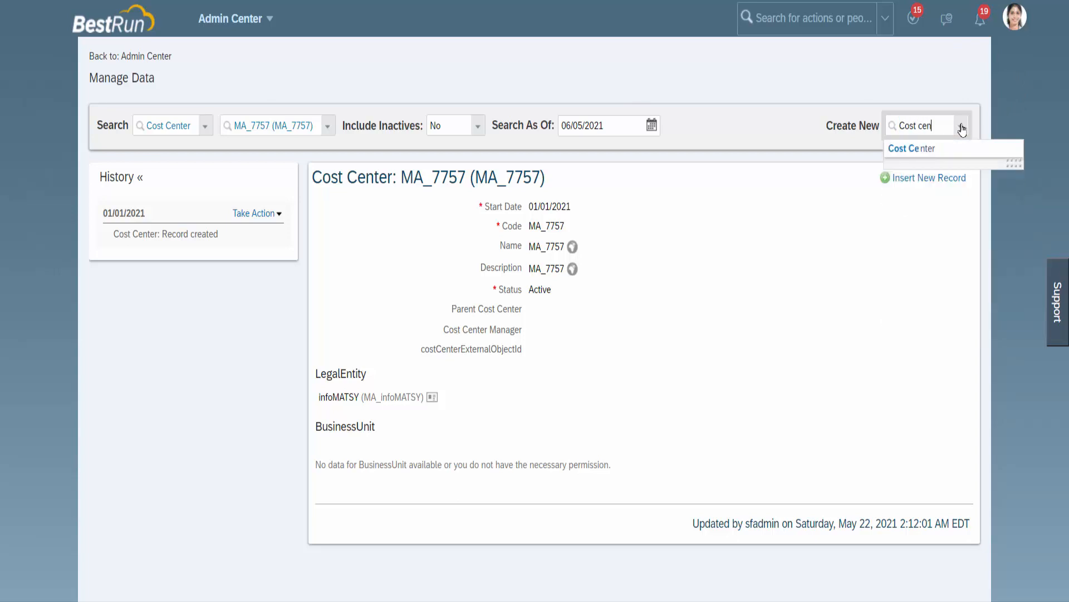
left_click(935, 149)
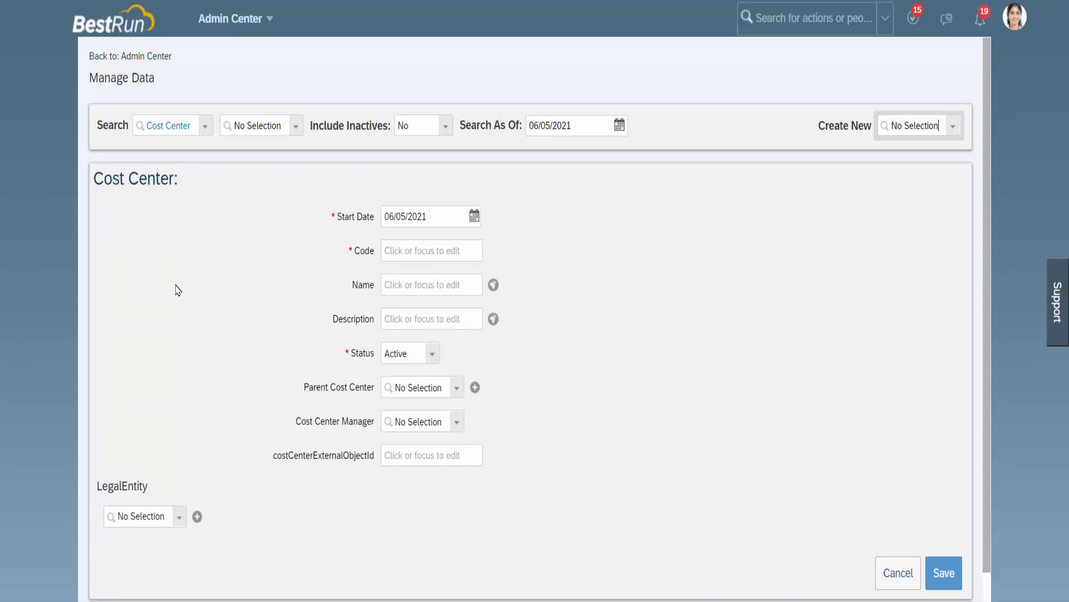
scroll(221, 376, "down", 1)
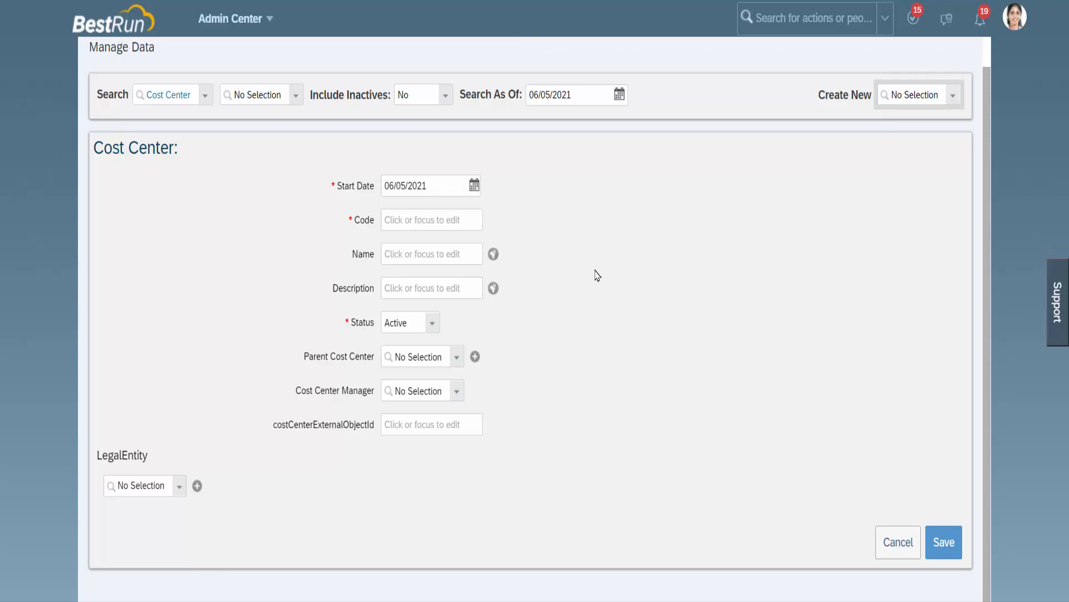
Step: Find the cost center MA_7757 and open its 01/01/2021 record for correction
left_click(296, 100)
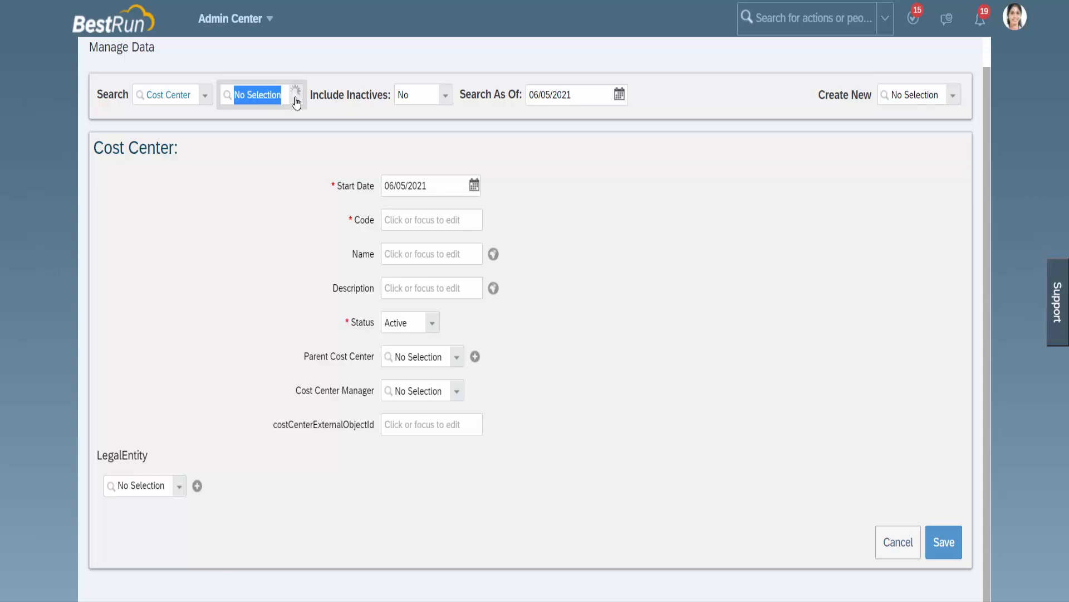
type("MA")
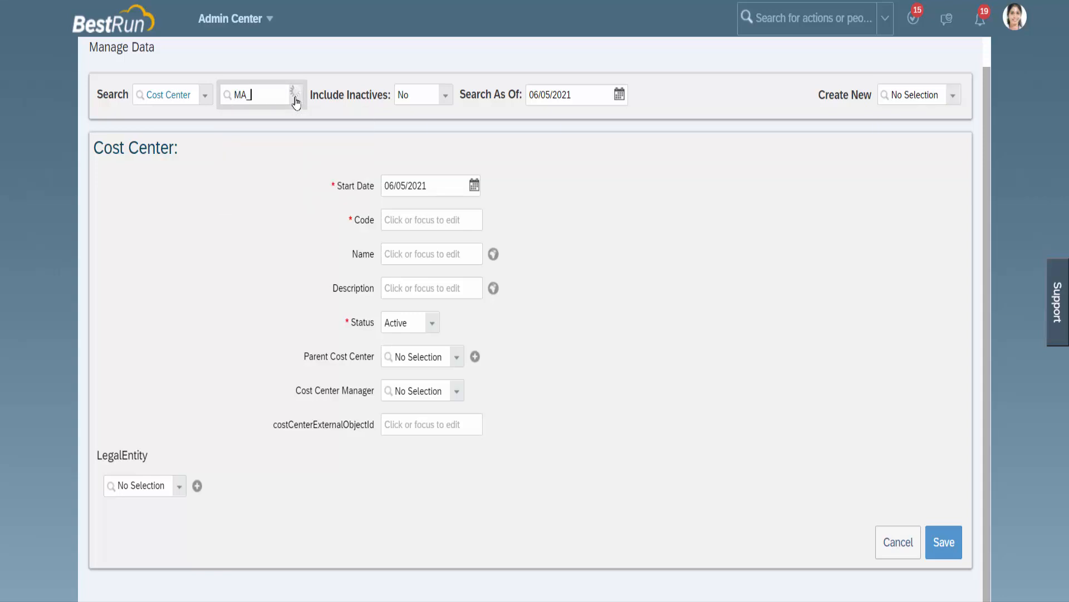
type("_7757")
left_click(286, 113)
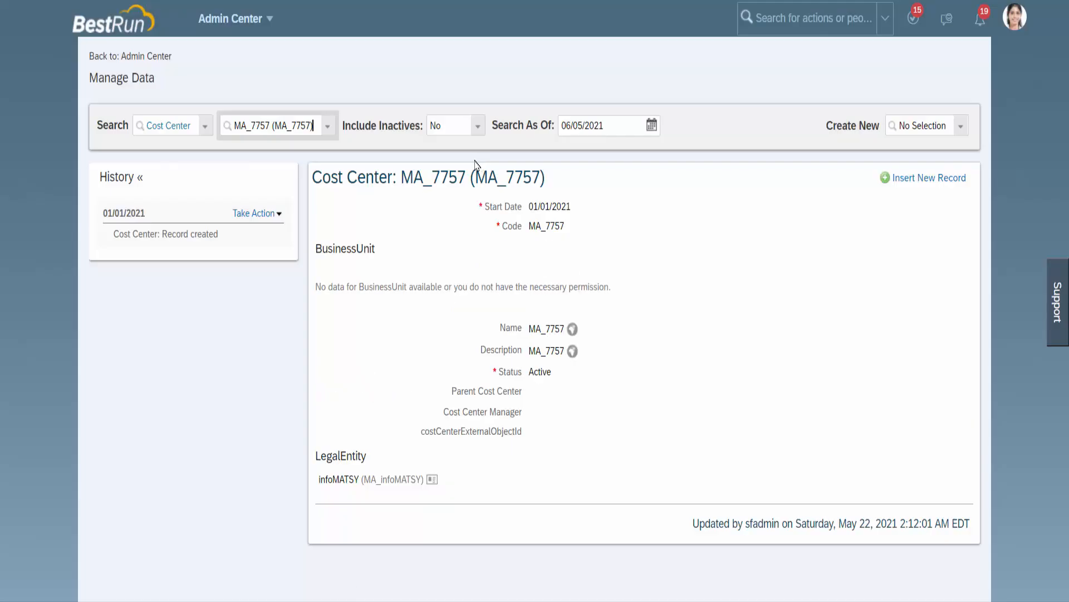
left_click(257, 213)
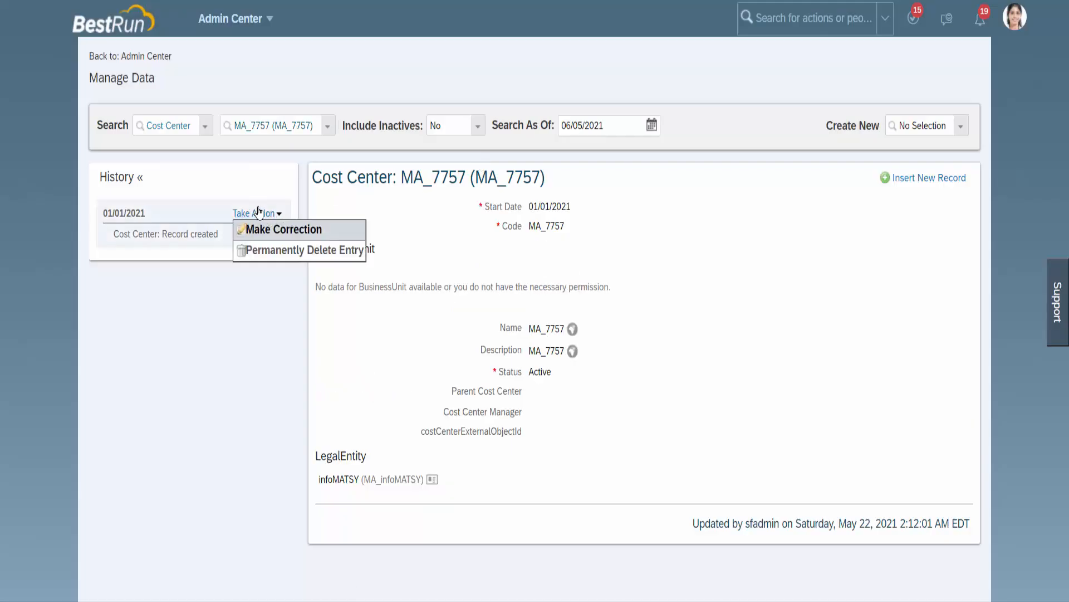
left_click(258, 211)
left_click(257, 212)
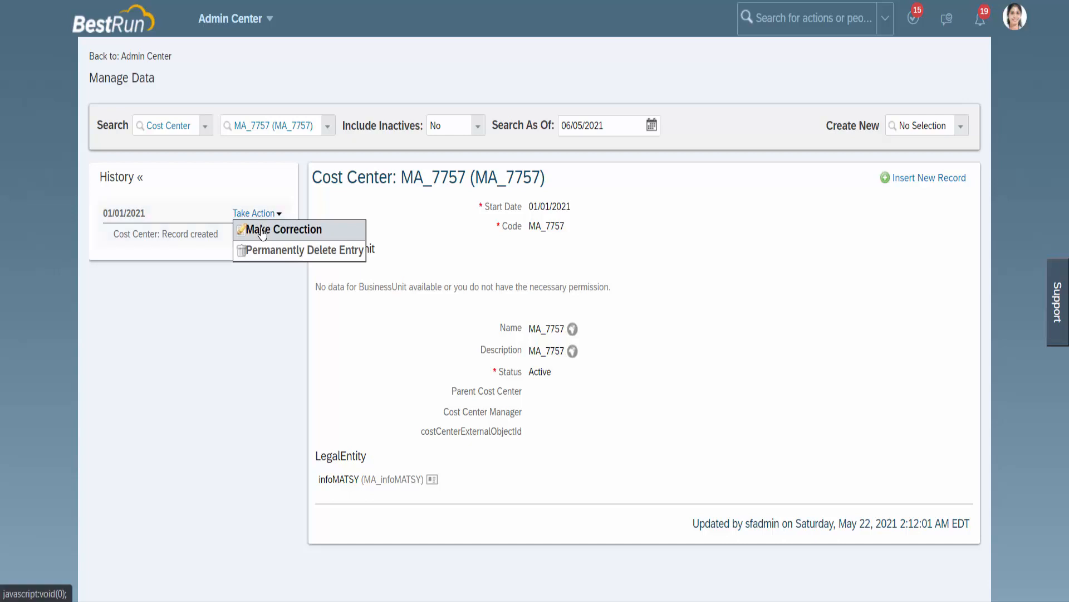
left_click(261, 228)
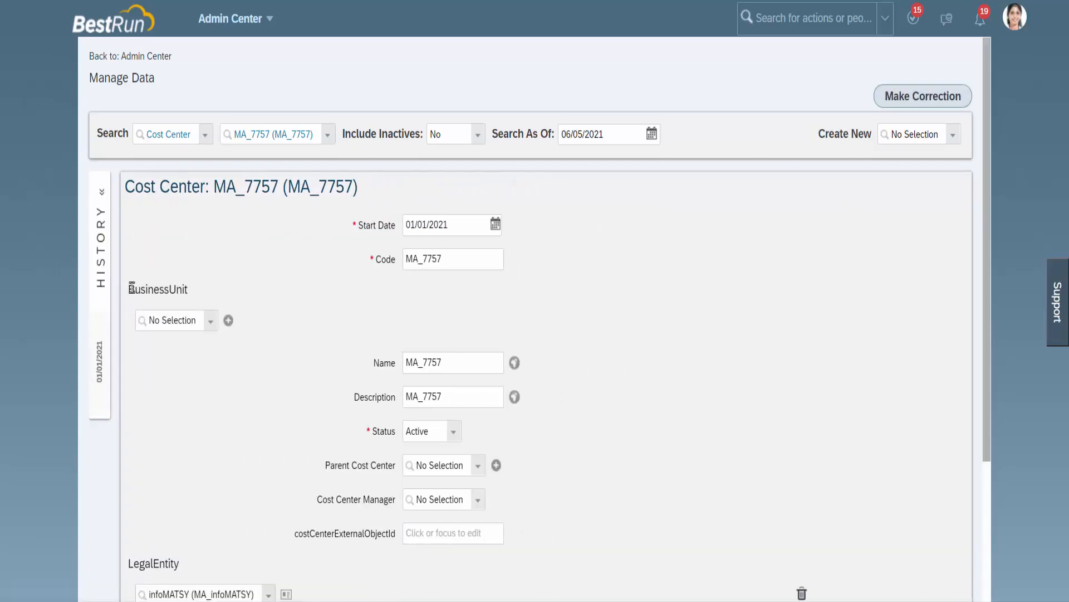
Step: Examine the BusinessUnit section and the remaining fields of the MA_7757 record
left_click_drag(130, 288, 194, 289)
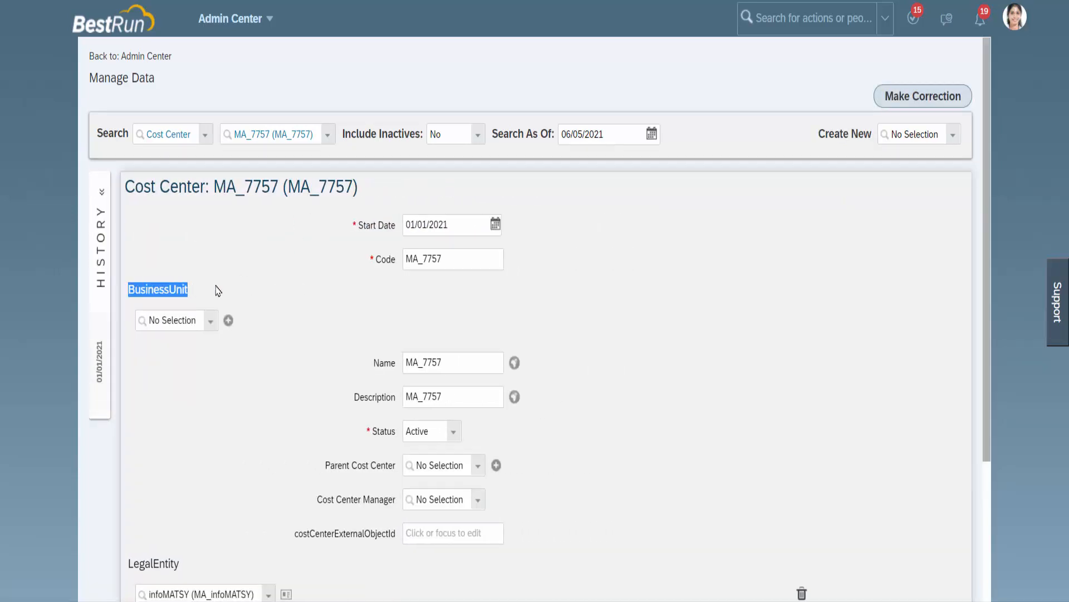
left_click(219, 290)
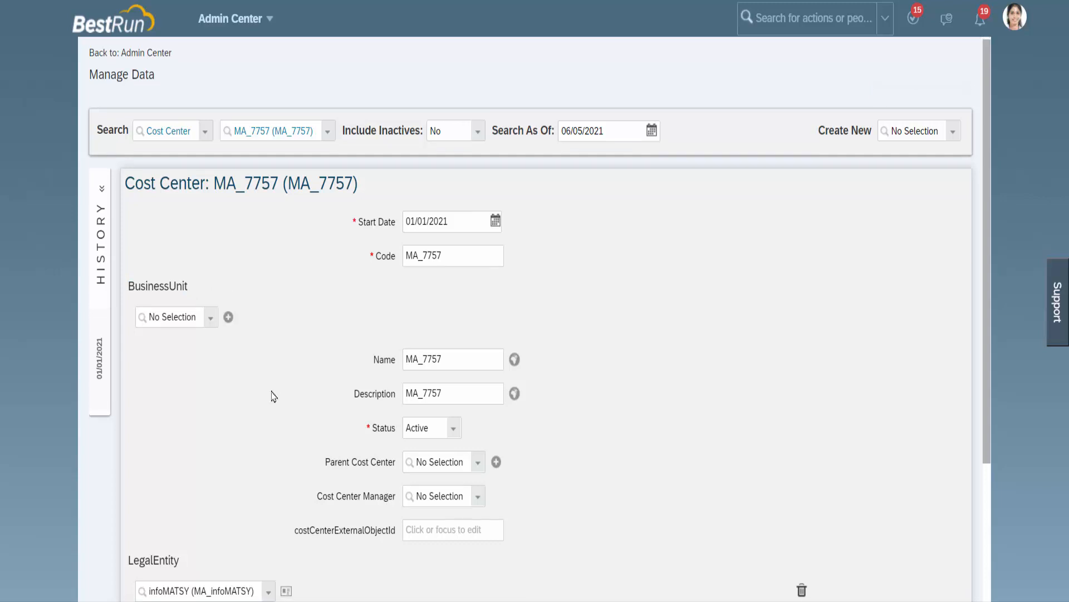
scroll(273, 397, "down", 3)
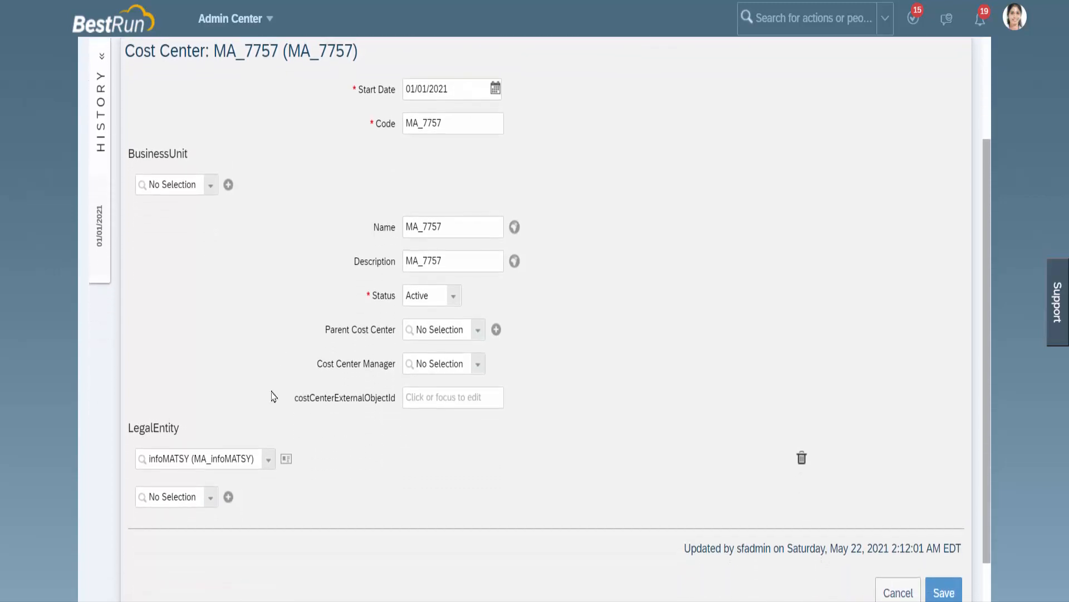
scroll(273, 396, "up", 3)
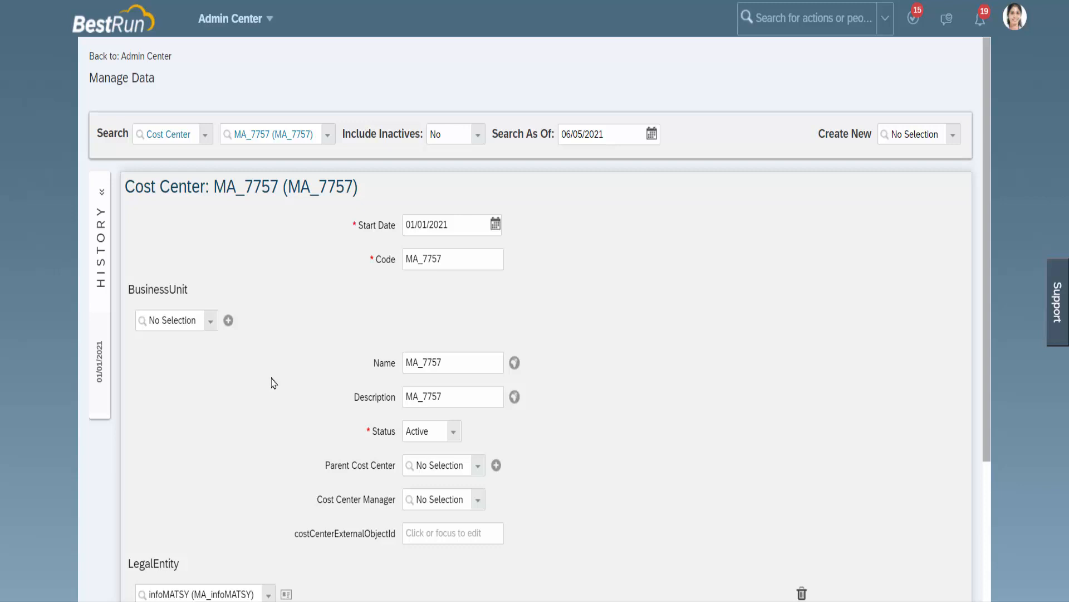
Step: Return to Configure Object Definitions and open the Pay Group object definition for correction
left_click(419, 0)
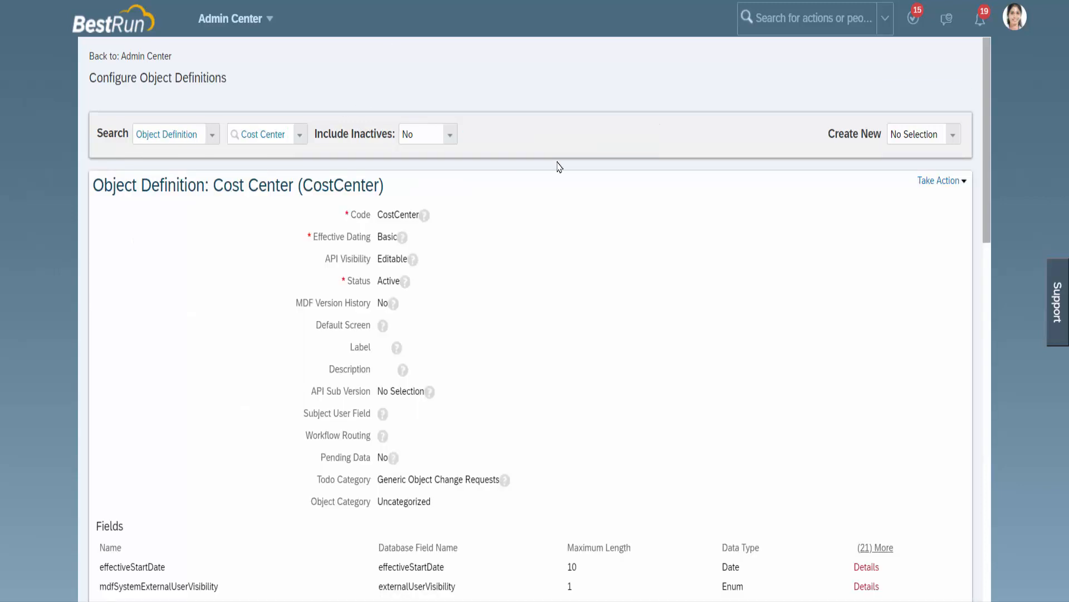
left_click(299, 141)
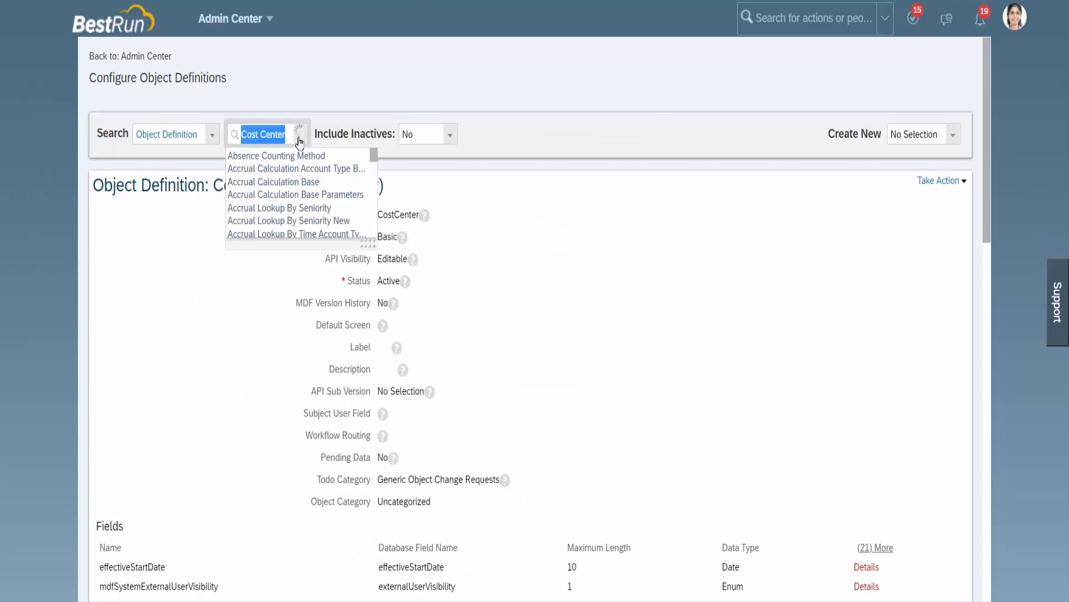
type("Pa")
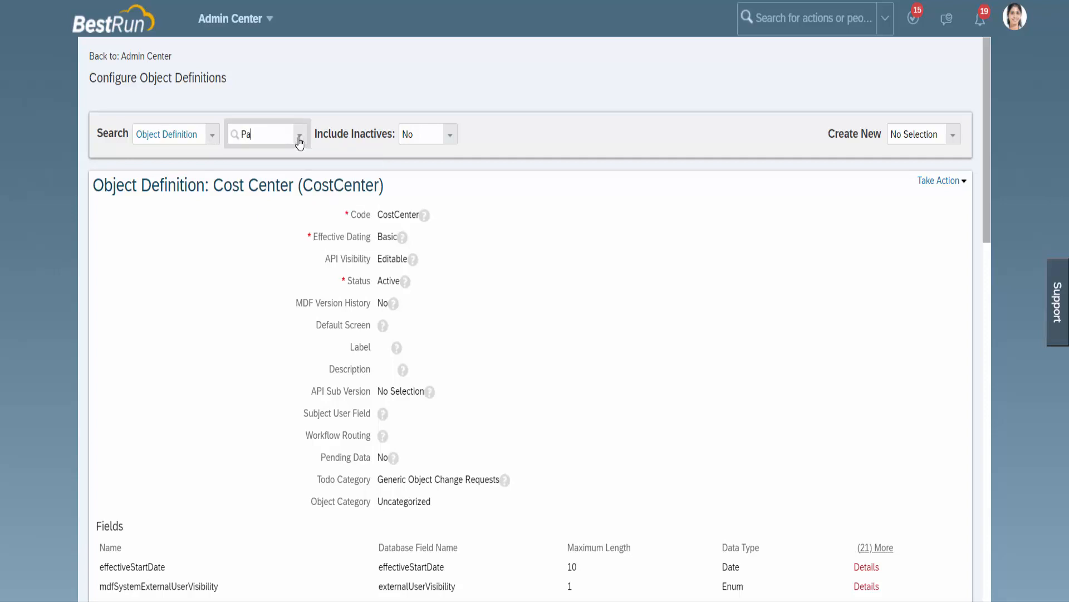
type("y gro")
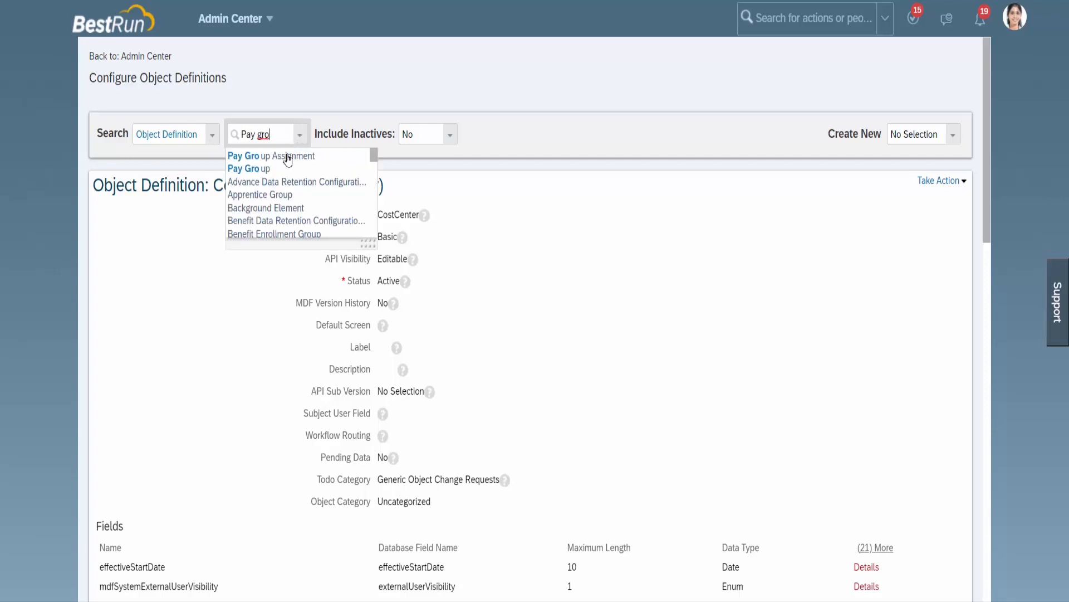
left_click(271, 169)
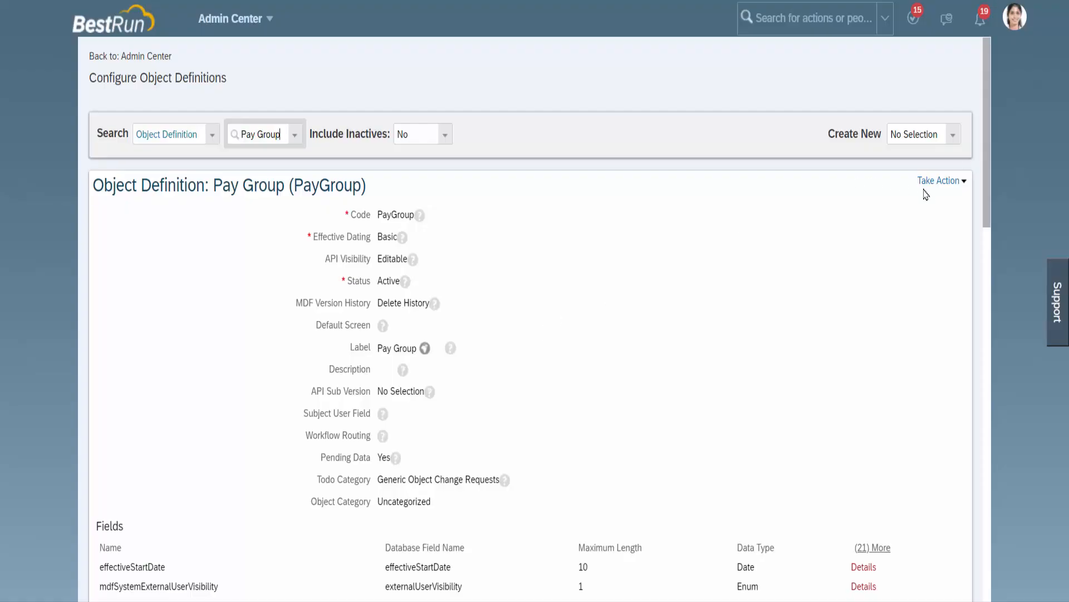
left_click(939, 181)
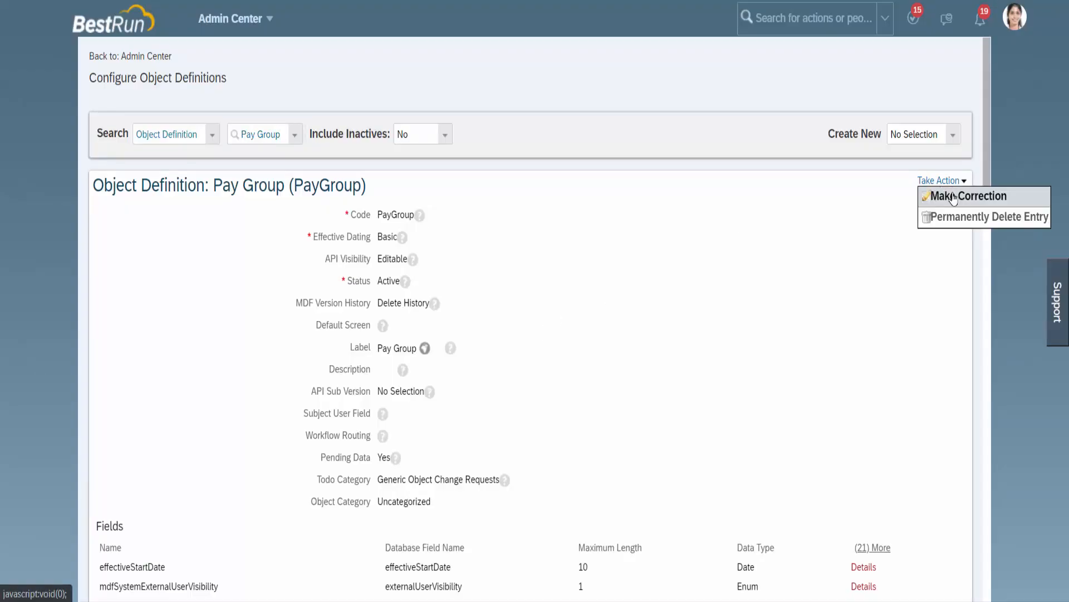
left_click(954, 197)
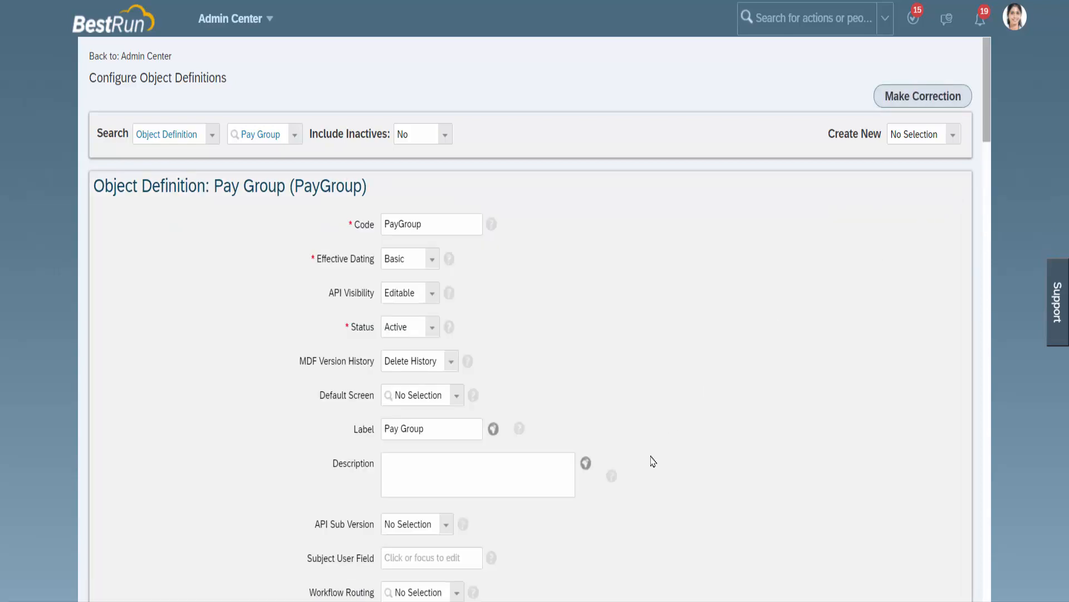
Step: Add an association named cust_PayGrade to the Pay Group object definition with multiplicity One To Many
scroll(653, 457, "down", 1)
scroll(653, 457, "down", 12)
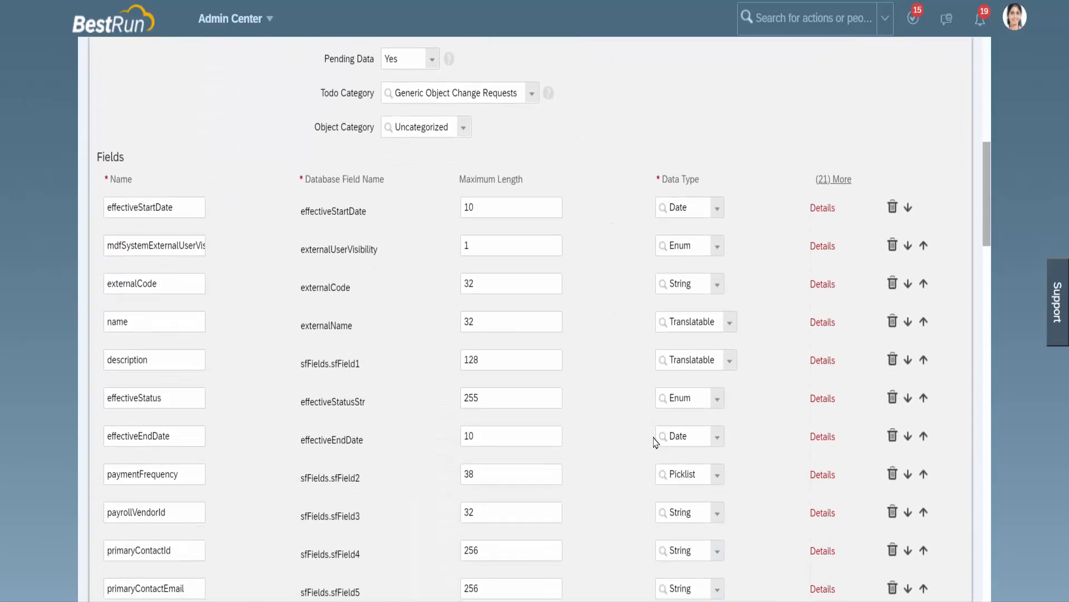
scroll(658, 434, "down", 15)
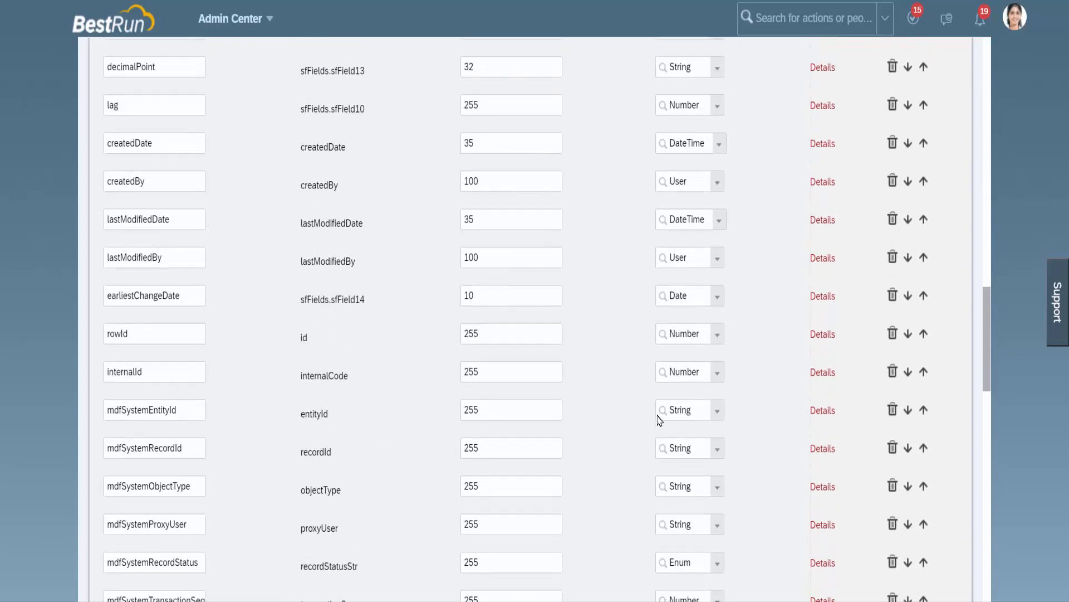
scroll(659, 419, "down", 5)
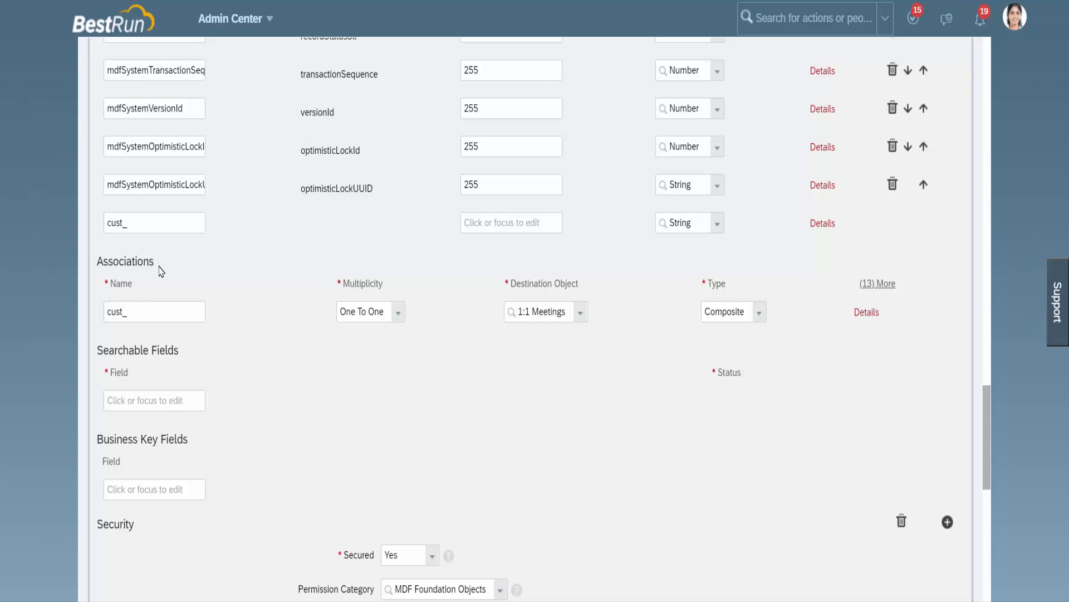
left_click(141, 310)
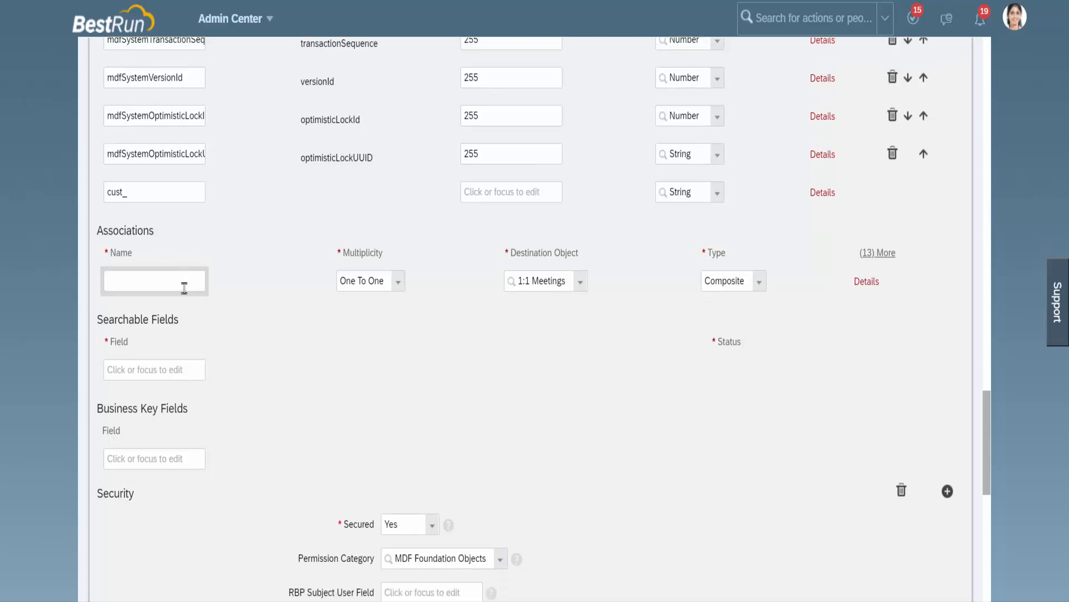
type("PayGrade")
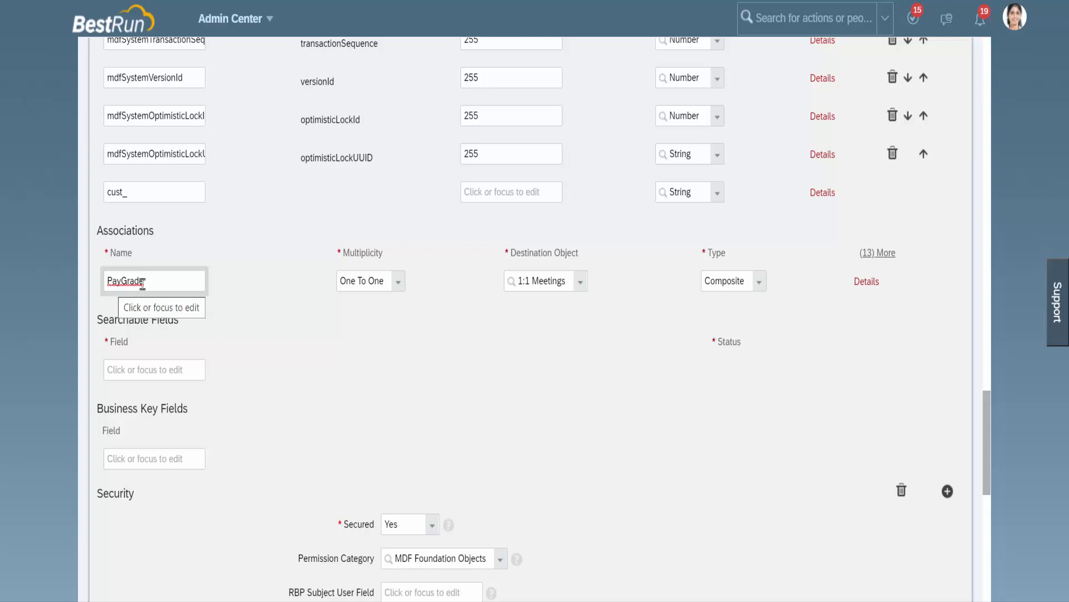
left_click(399, 281)
left_click(378, 286)
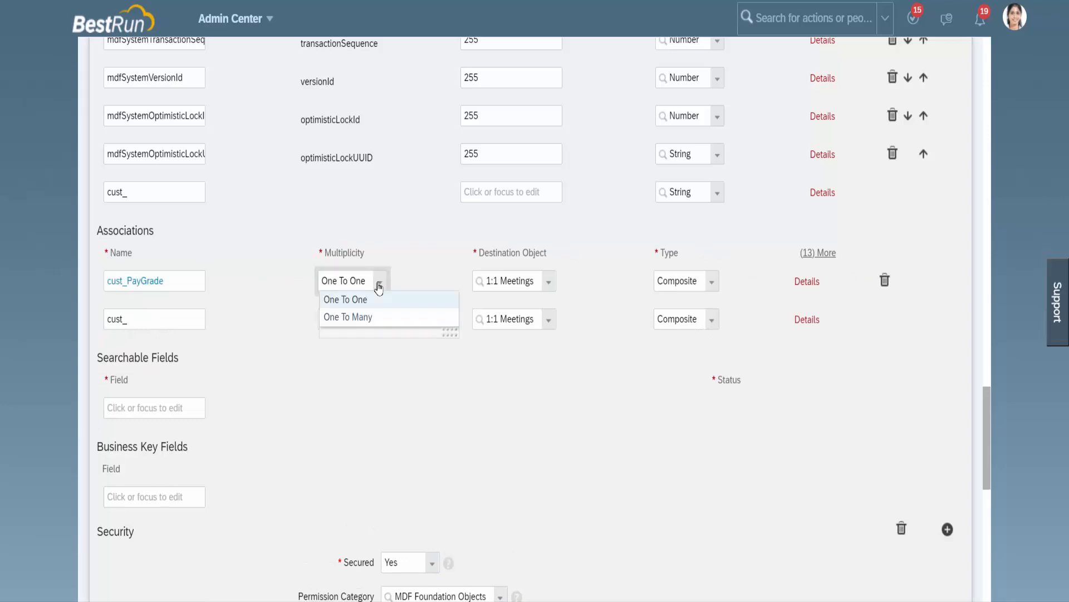
left_click(360, 315)
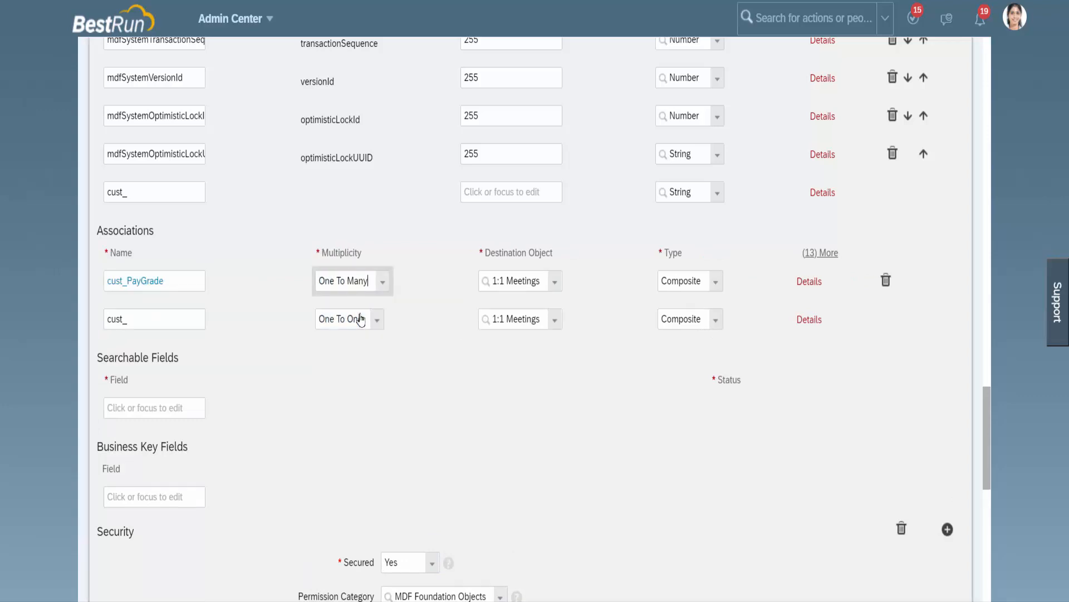
Step: Set the cust_PayGrade association's destination object to Pay Grade Wrapper
left_click(556, 283)
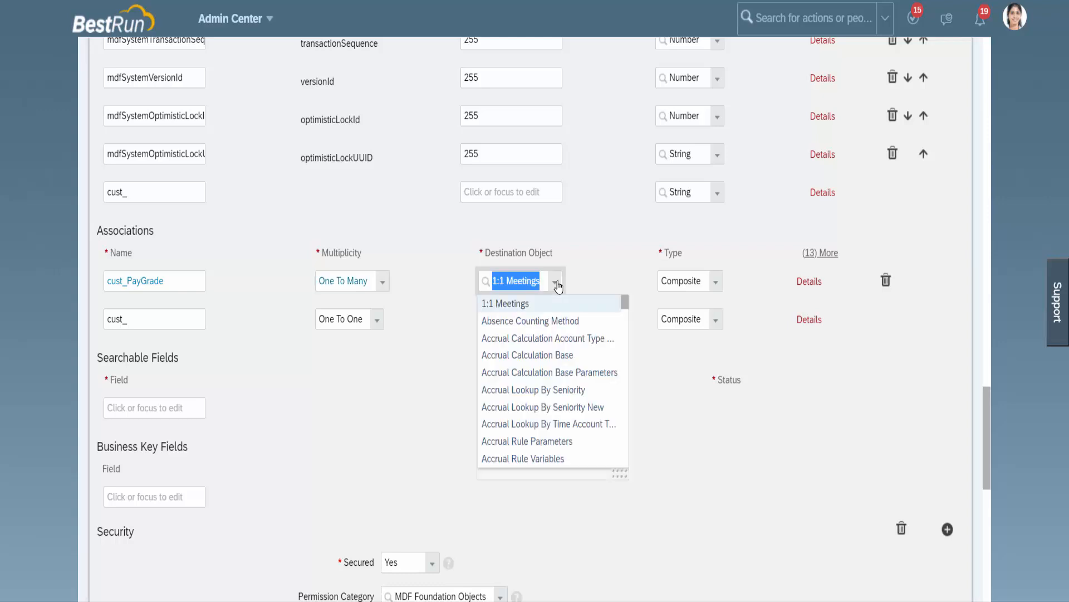
type("Pay Gr")
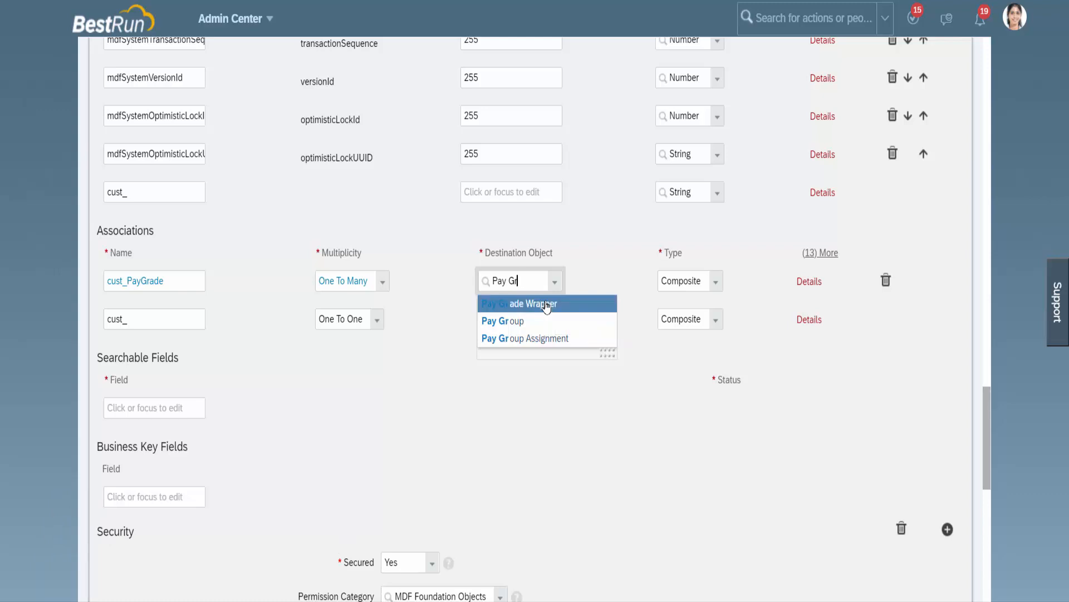
left_click(545, 305)
scroll(627, 269, "up", 15)
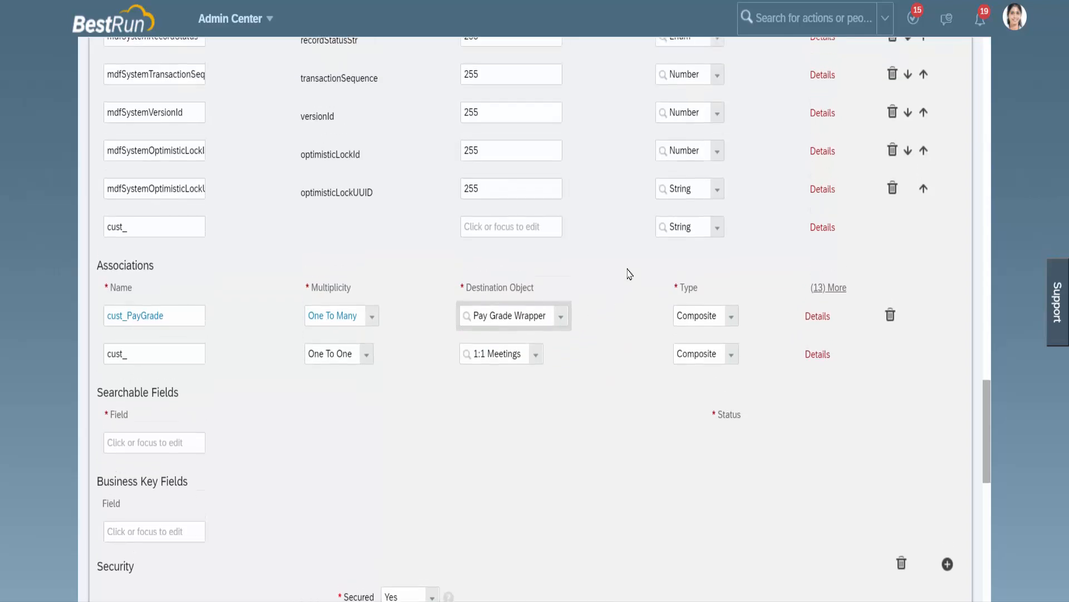
scroll(627, 273, "up", 15)
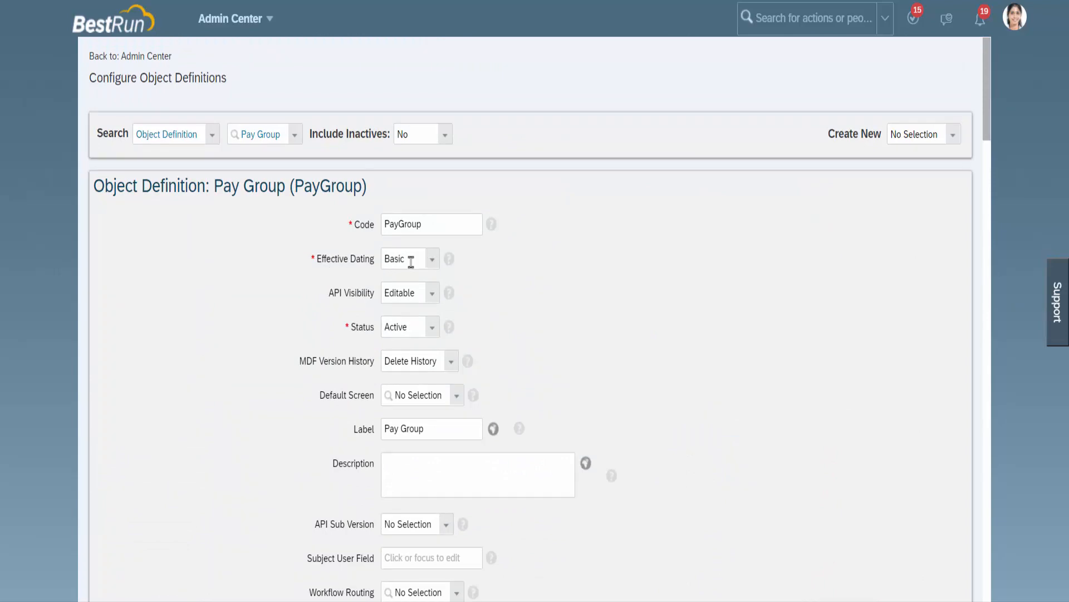
Step: Review the cust_PayGrade association's detail settings, including its field criteria and condition, and save the Pay Group object definition
scroll(637, 383, "down", 8)
scroll(639, 383, "down", 20)
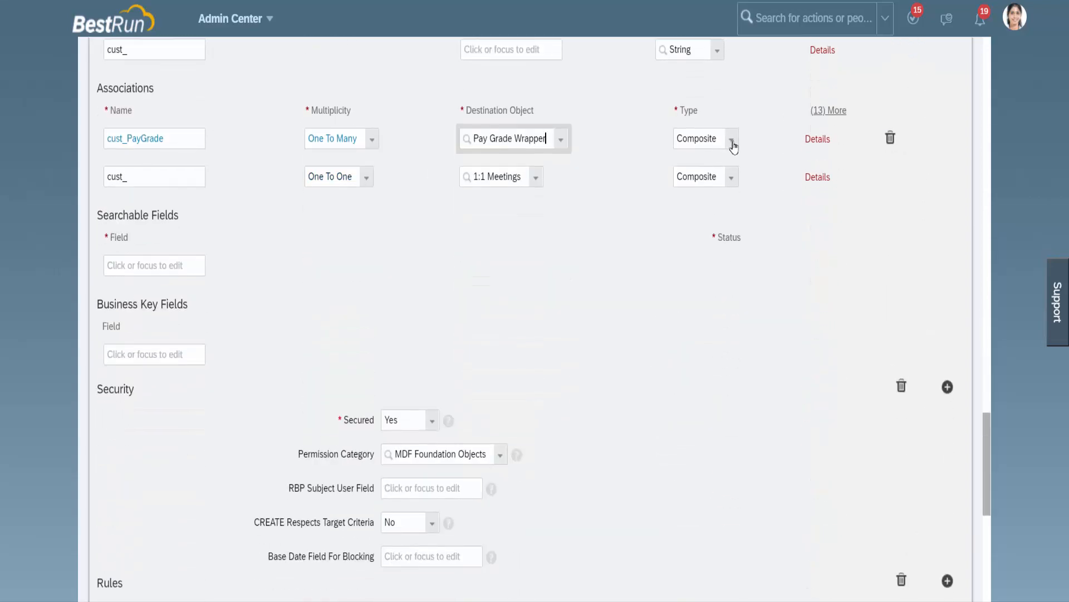
left_click(816, 139)
scroll(627, 341, "down", 5)
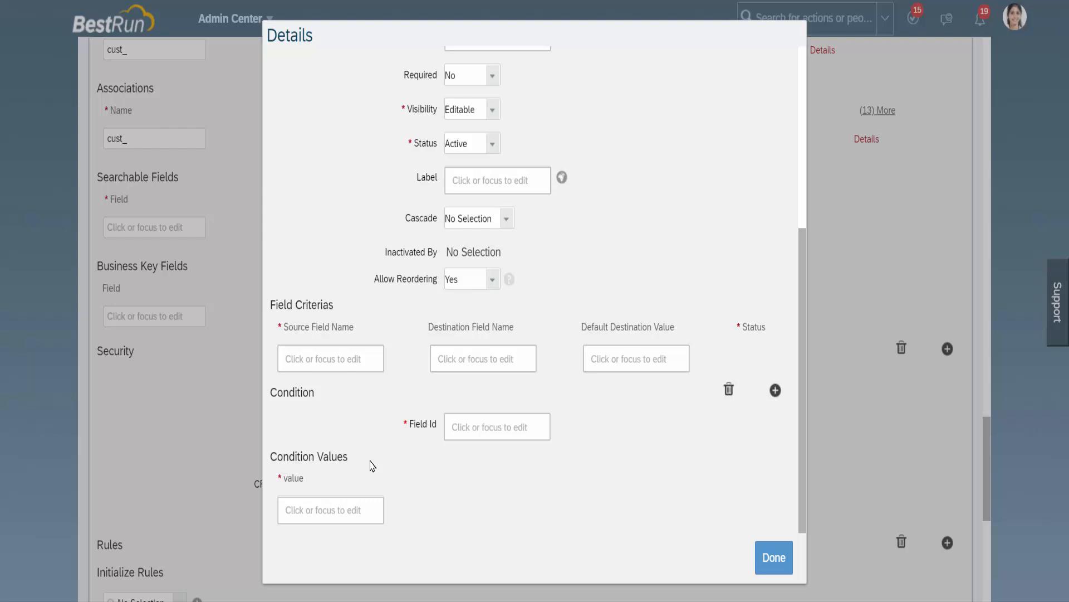
left_click(356, 360)
left_click(774, 557)
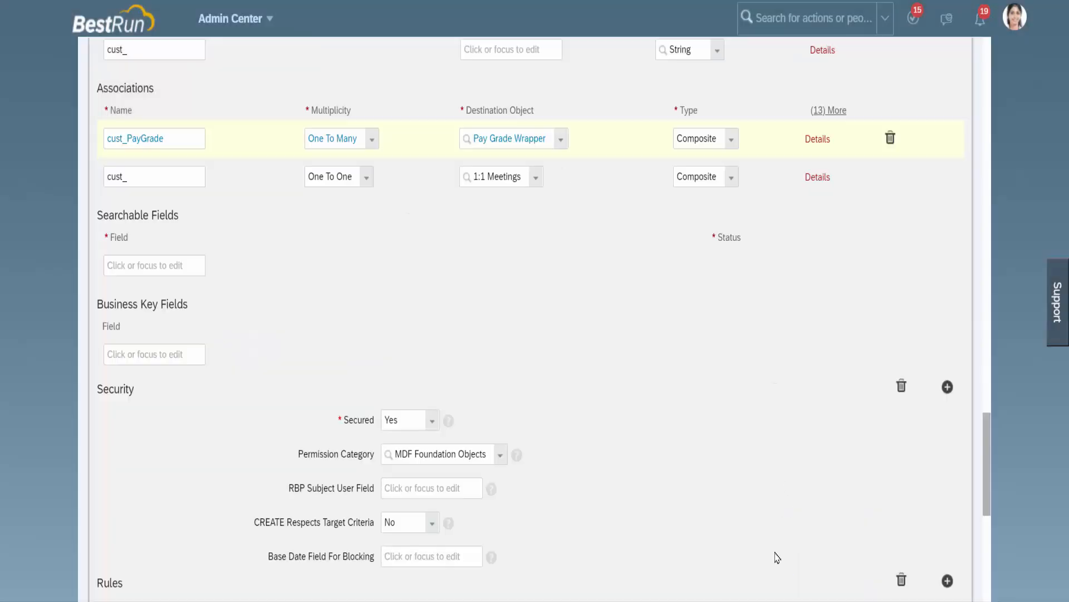
scroll(753, 457, "down", 8)
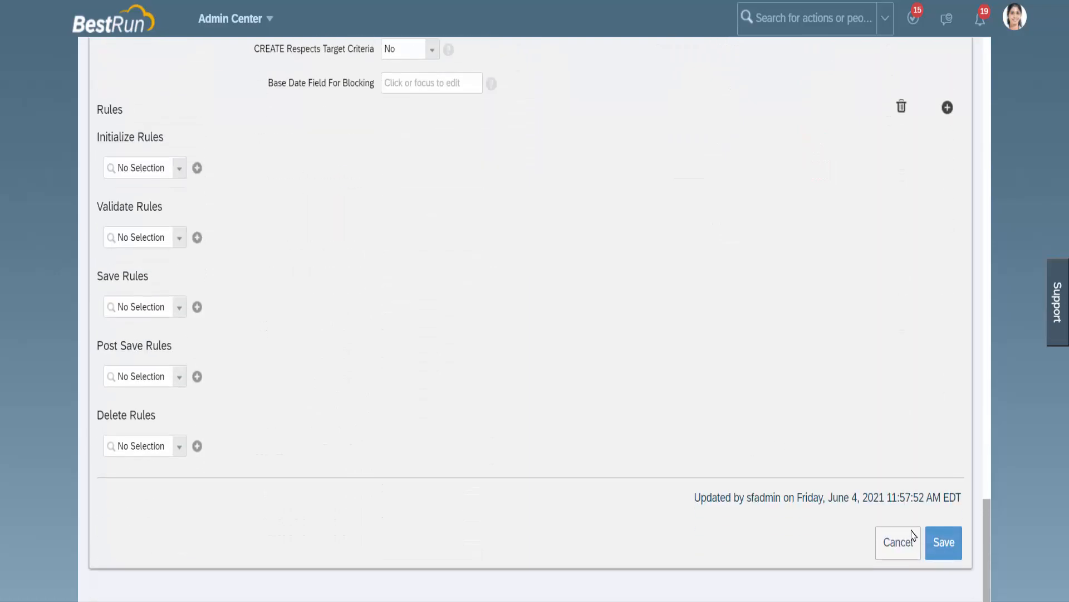
left_click(941, 540)
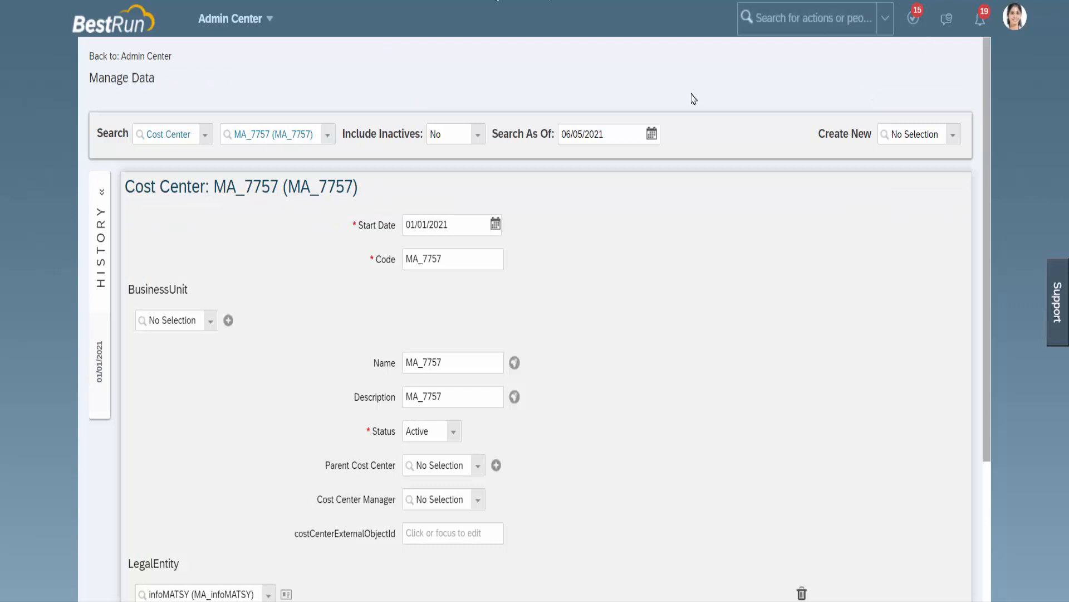
Step: Start a new Pay Group record in Manage Data
left_click(954, 136)
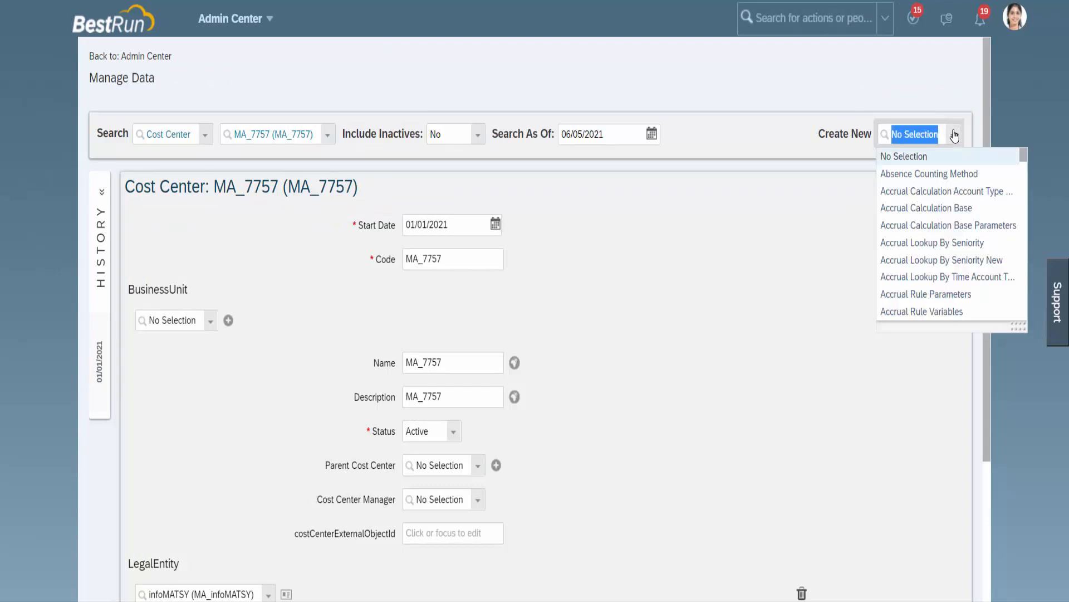
type("Pay Gr")
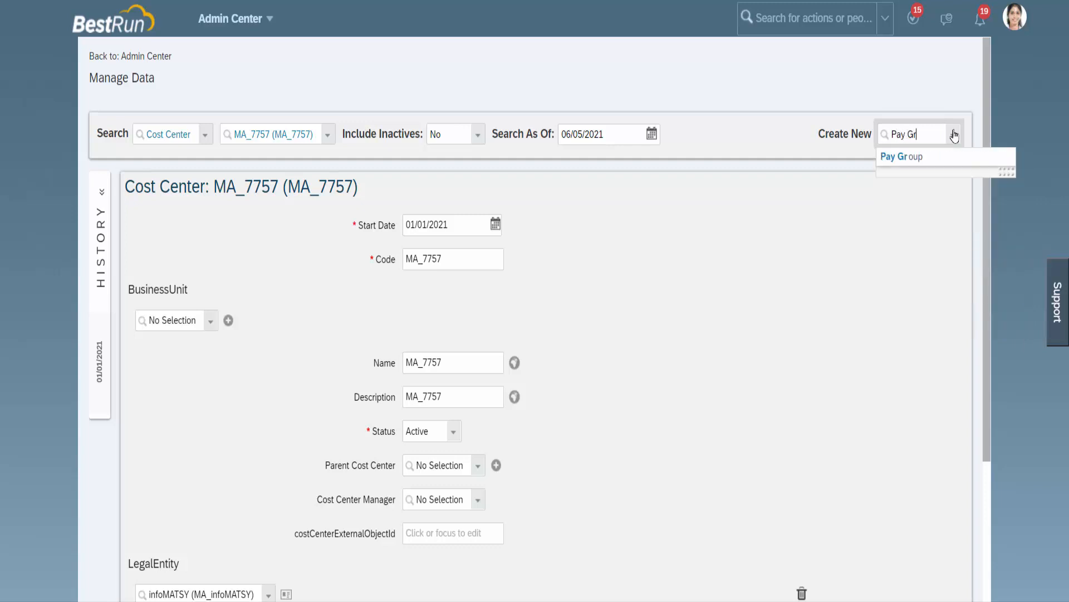
left_click(921, 158)
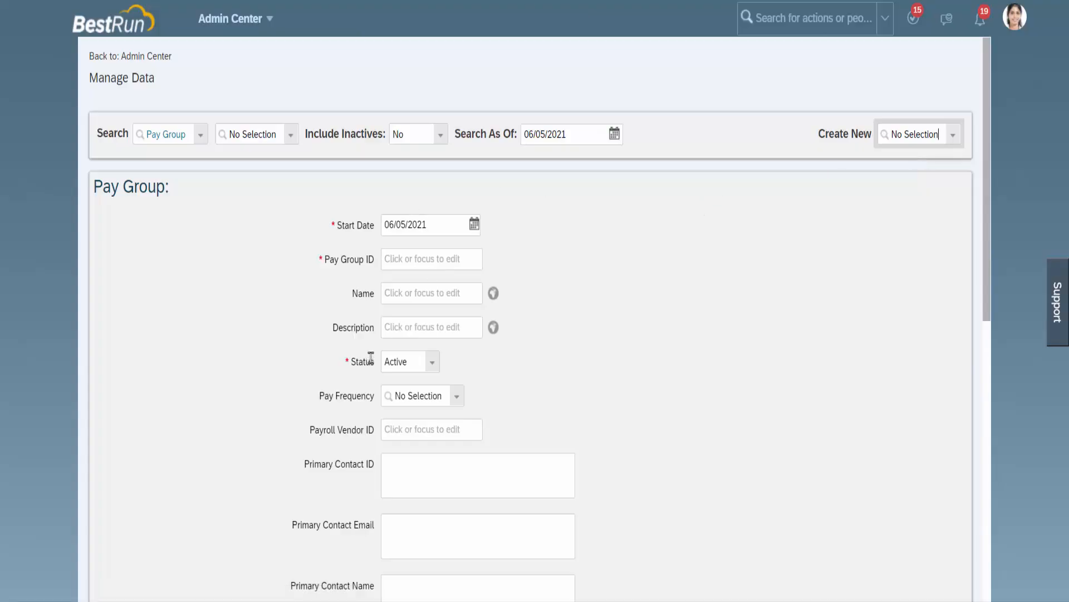
Step: Examine the new Pay Group record's form from its heading to the PayGrade association section at its end
scroll(370, 358, "down", 3)
scroll(370, 358, "down", 7)
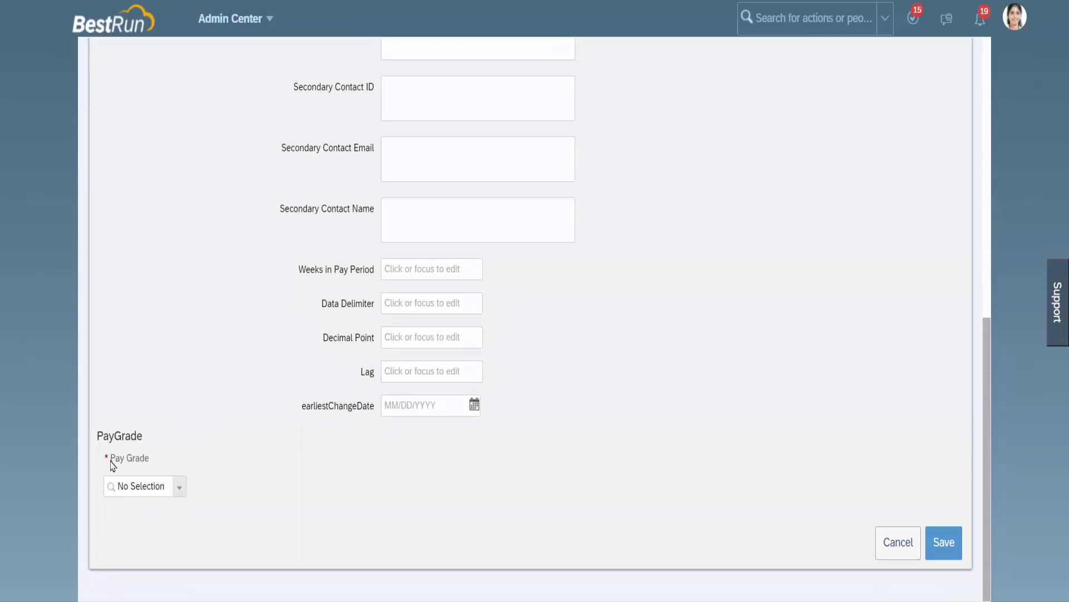
left_click_drag(111, 461, 171, 460)
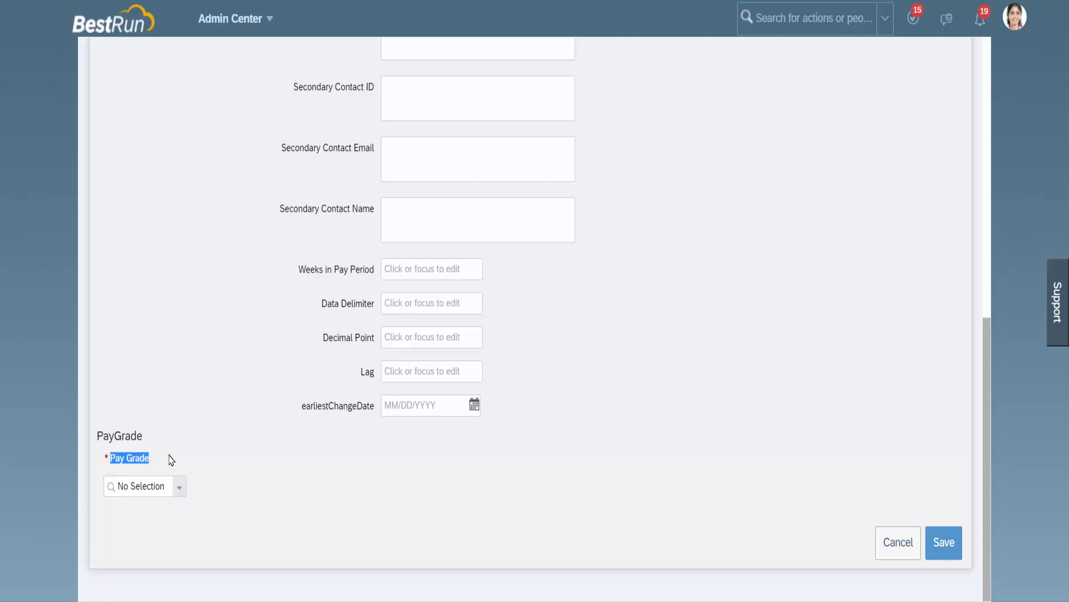
scroll(231, 441, "up", 1)
scroll(230, 441, "up", 12)
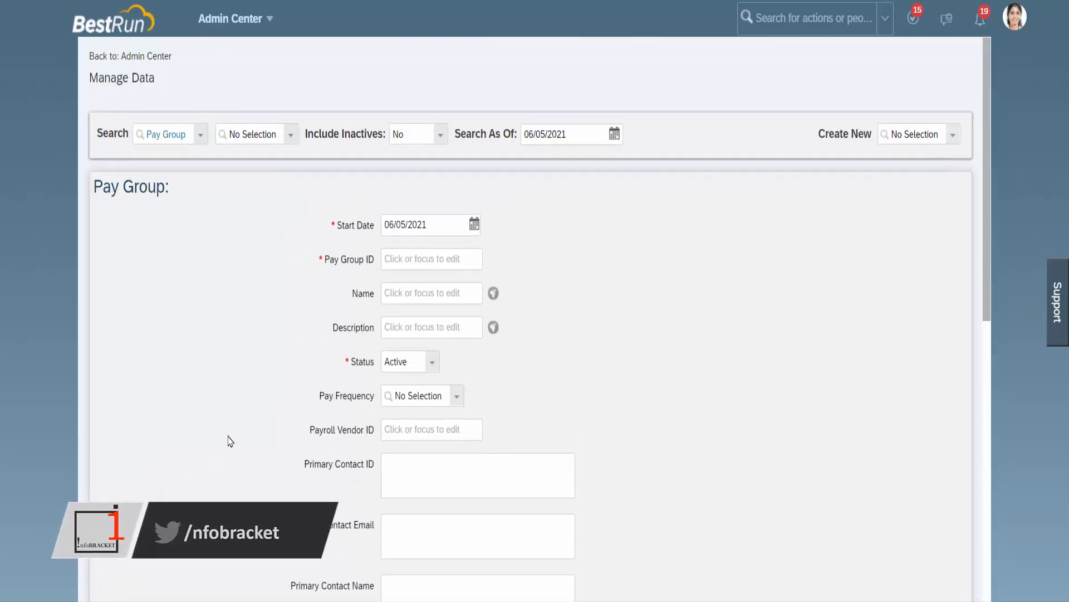
scroll(230, 441, "down", 1)
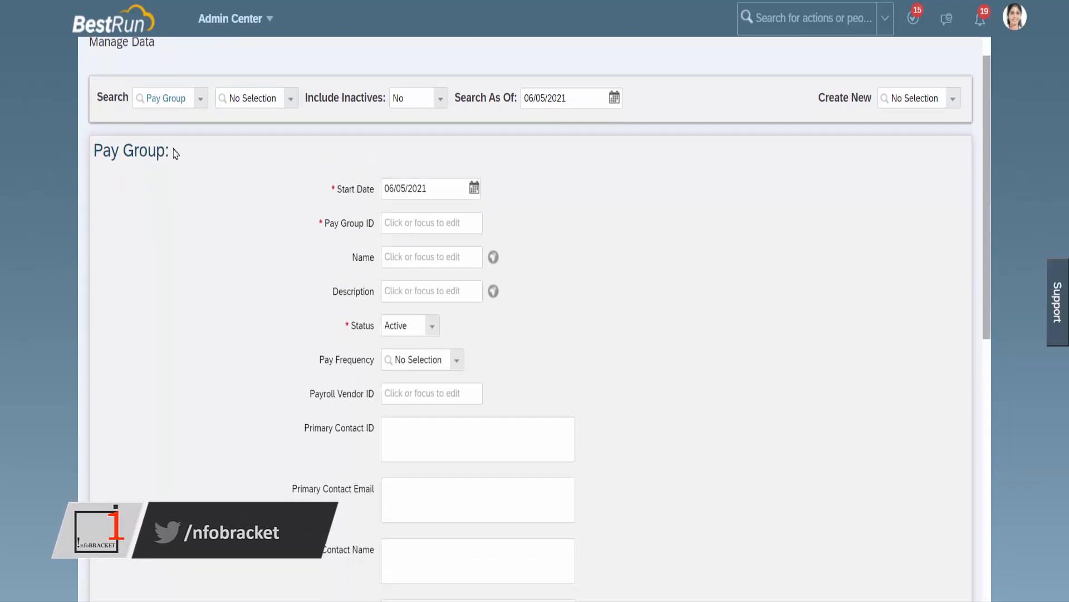
double_click(121, 149)
left_click(158, 148)
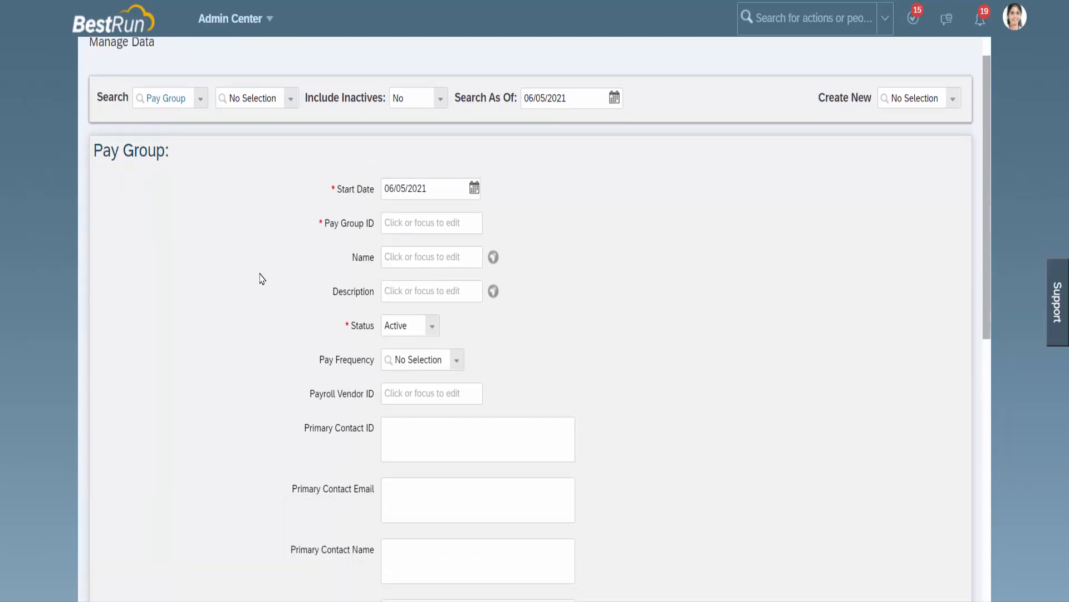
scroll(261, 279, "down", 6)
scroll(262, 278, "down", 3)
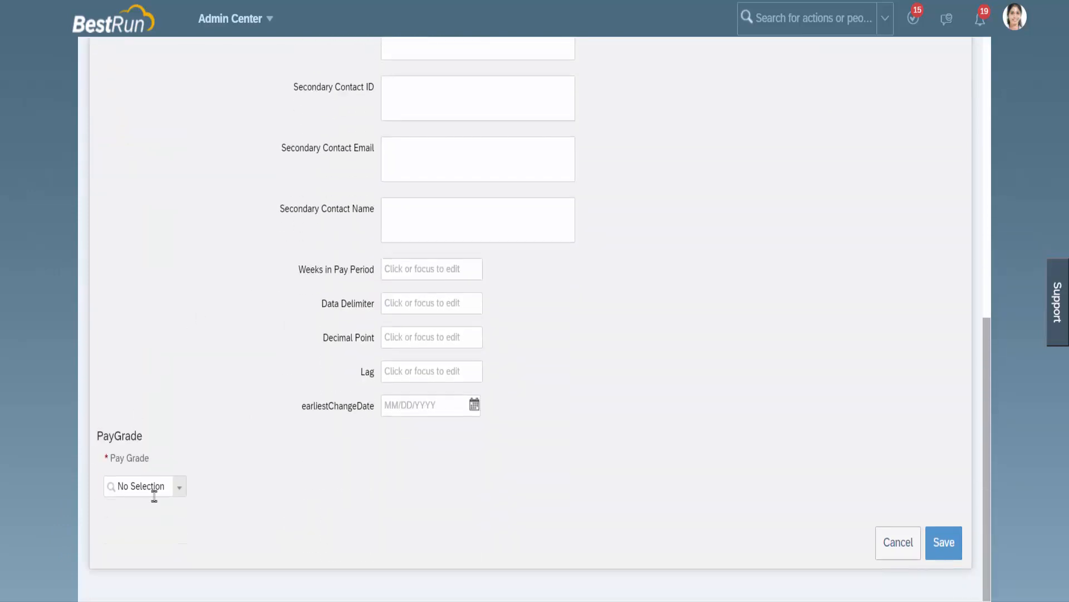